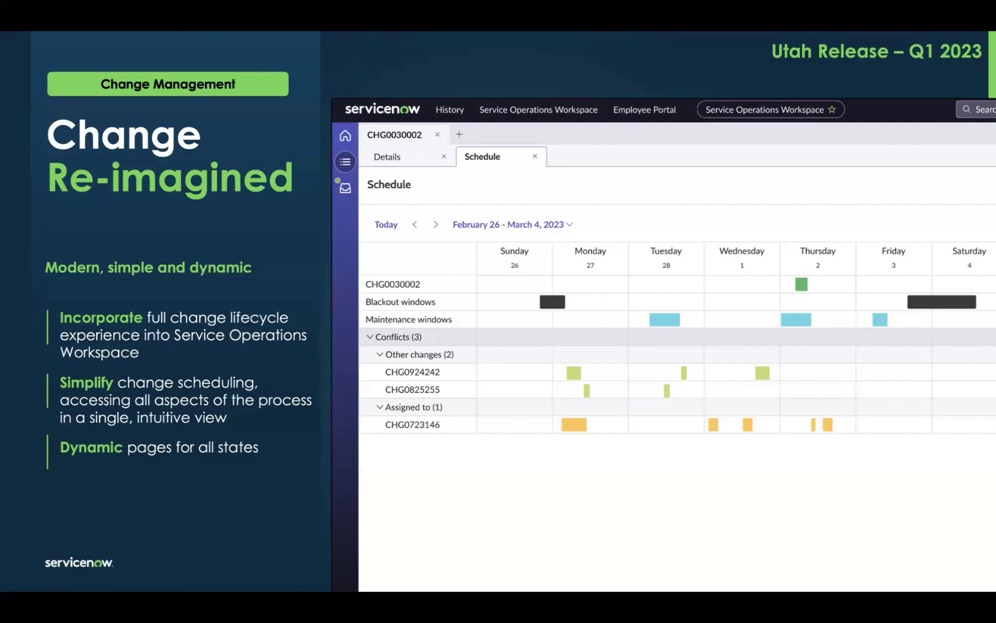
click(598, 476)
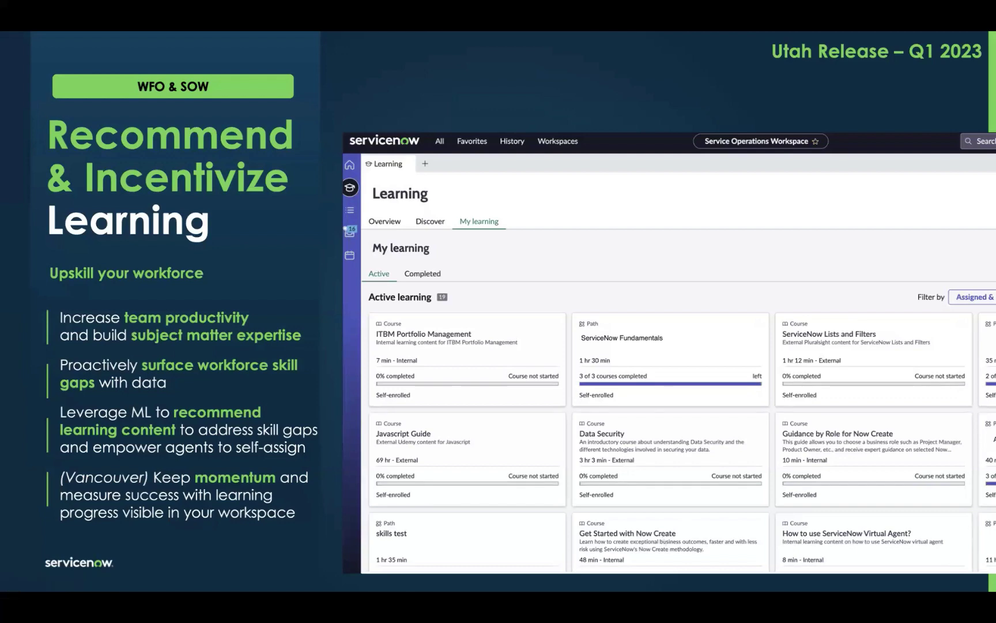
key(Right)
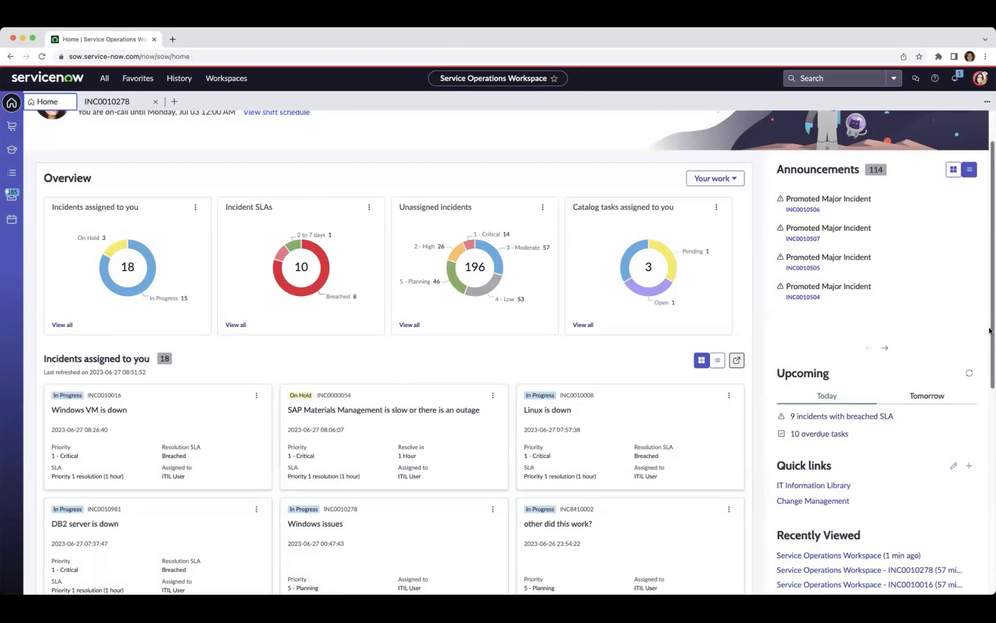
Show only the In Progress incidents assigned to you, checking them in list view before returning to card view.
drag(989, 330, 989, 300)
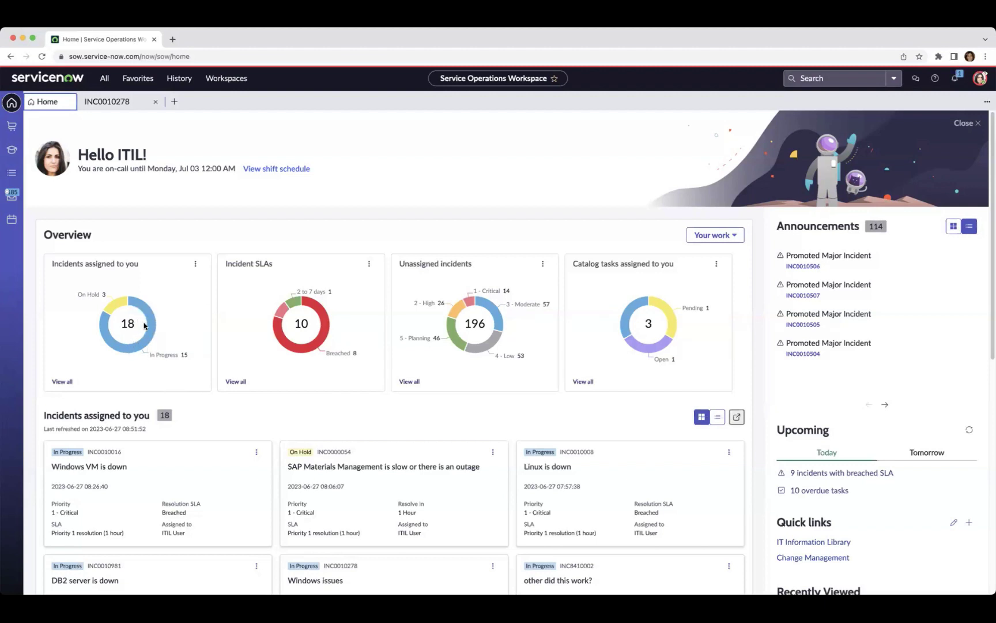
mouse_move(147, 342)
click(148, 340)
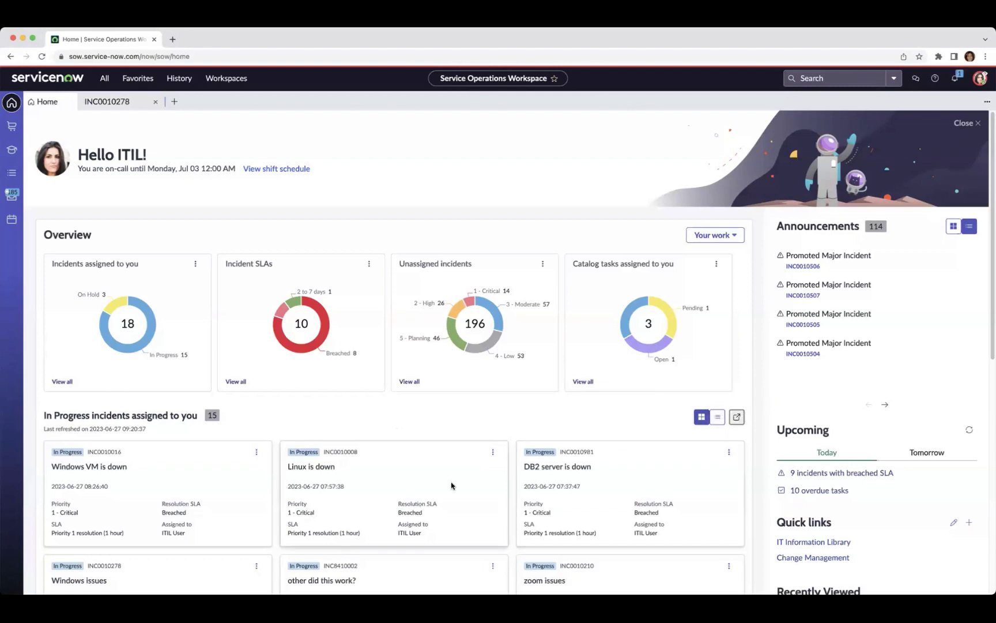
click(717, 417)
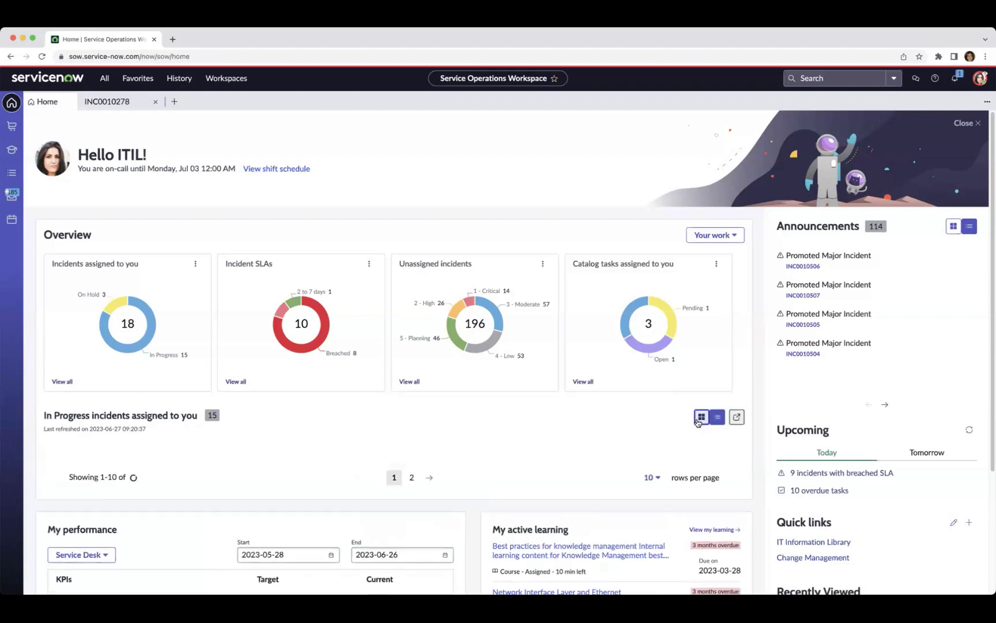
click(699, 419)
click(714, 418)
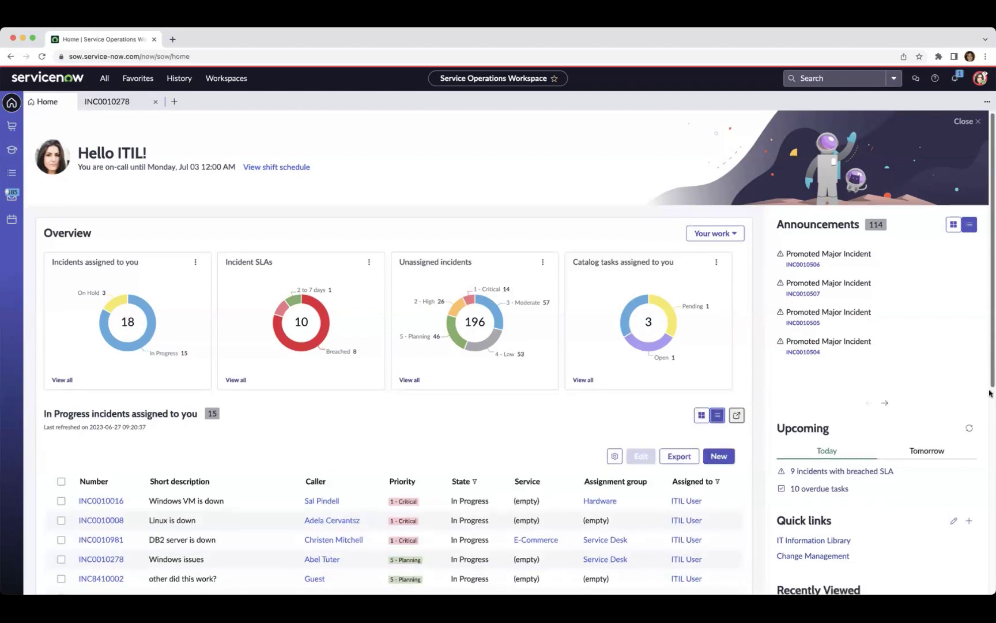
scroll(751, 371, down, 4)
scroll(750, 371, up, 3)
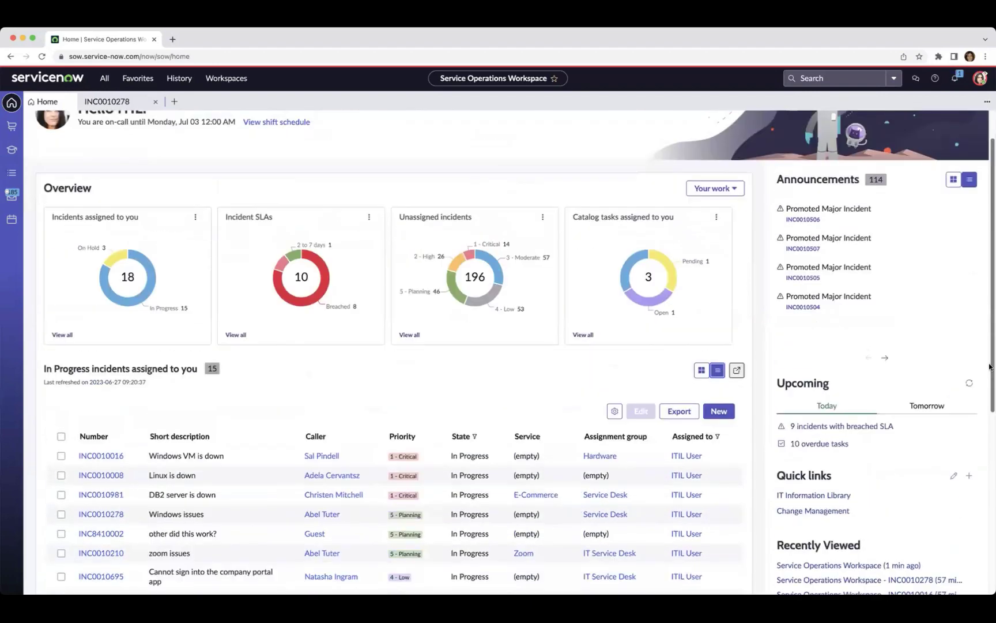
click(701, 370)
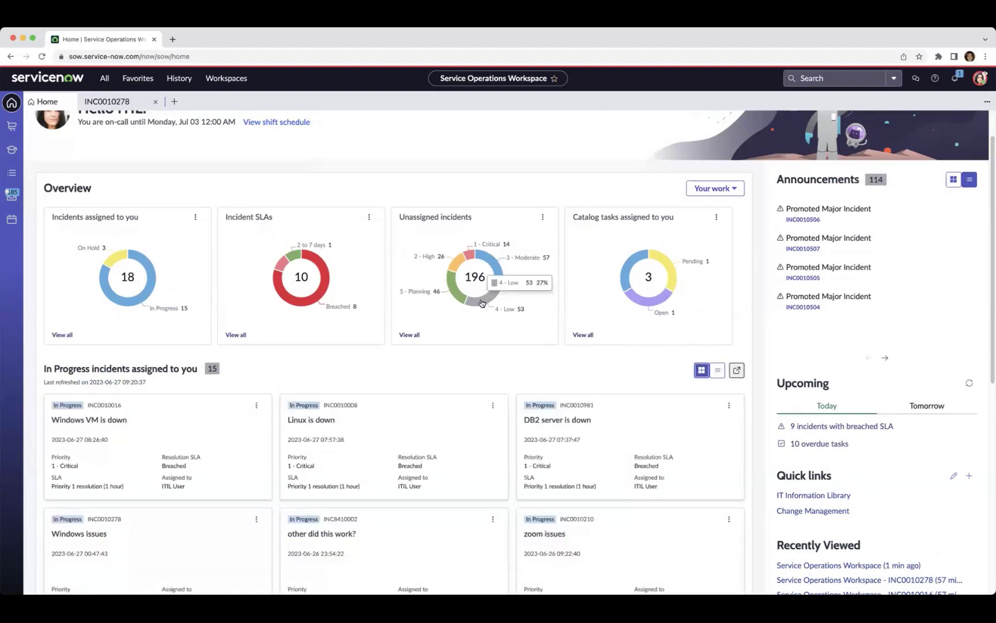
Show the 5 - Planning unassigned incidents, followed by the Open catalog tasks assigned to you.
click(454, 295)
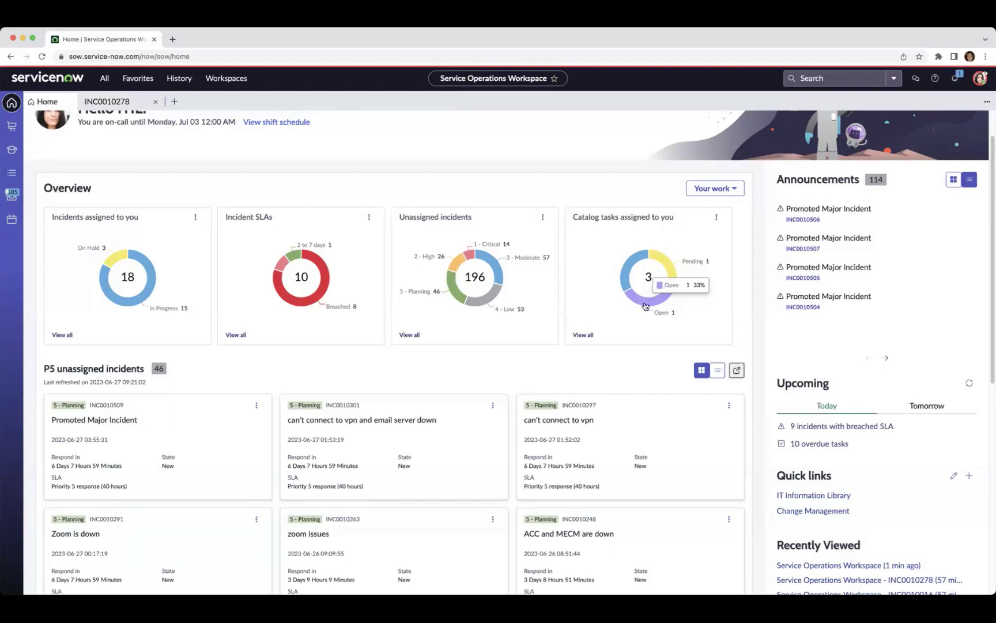
mouse_move(635, 310)
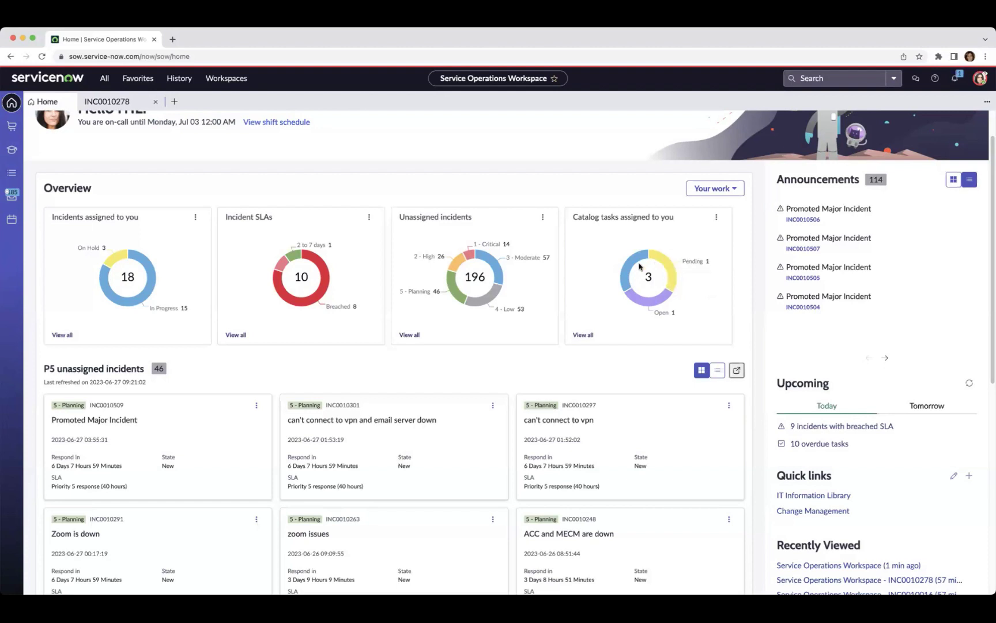
click(663, 302)
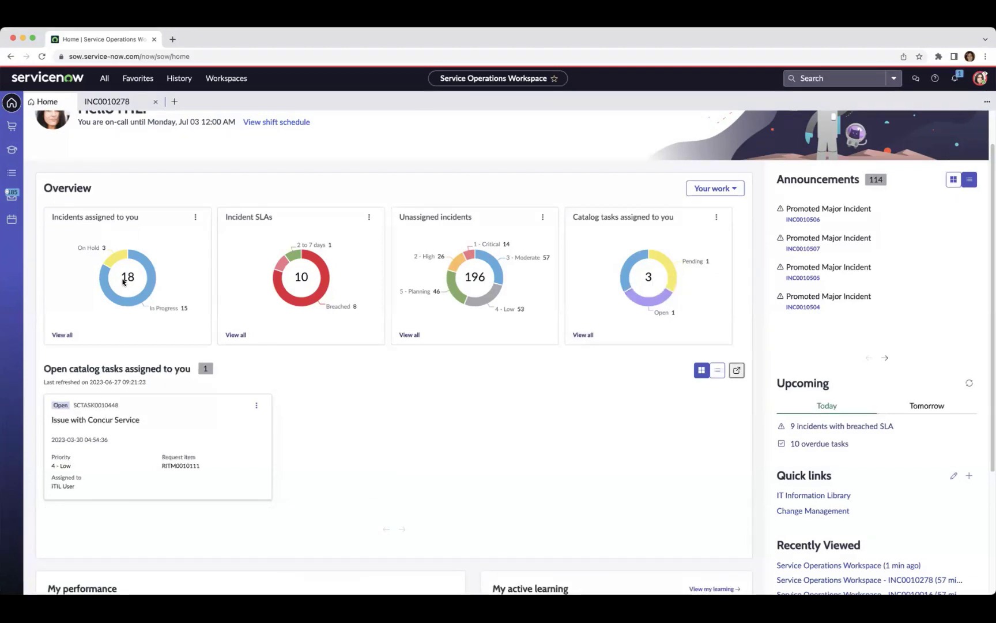
View all incidents assigned to you, then compare them with the Your team's work overview and return to Your work.
click(62, 334)
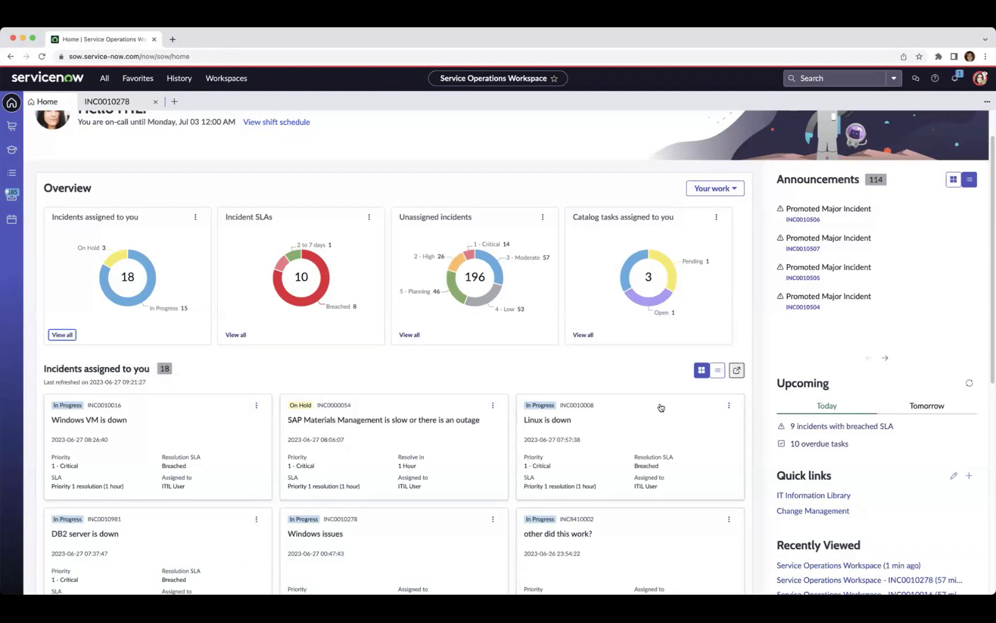
click(732, 192)
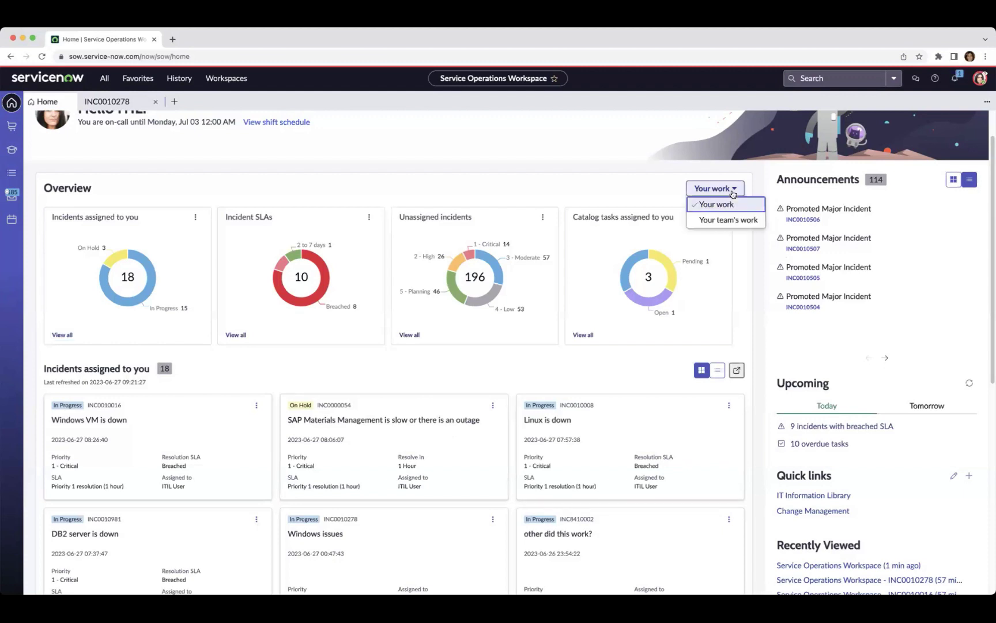
click(722, 221)
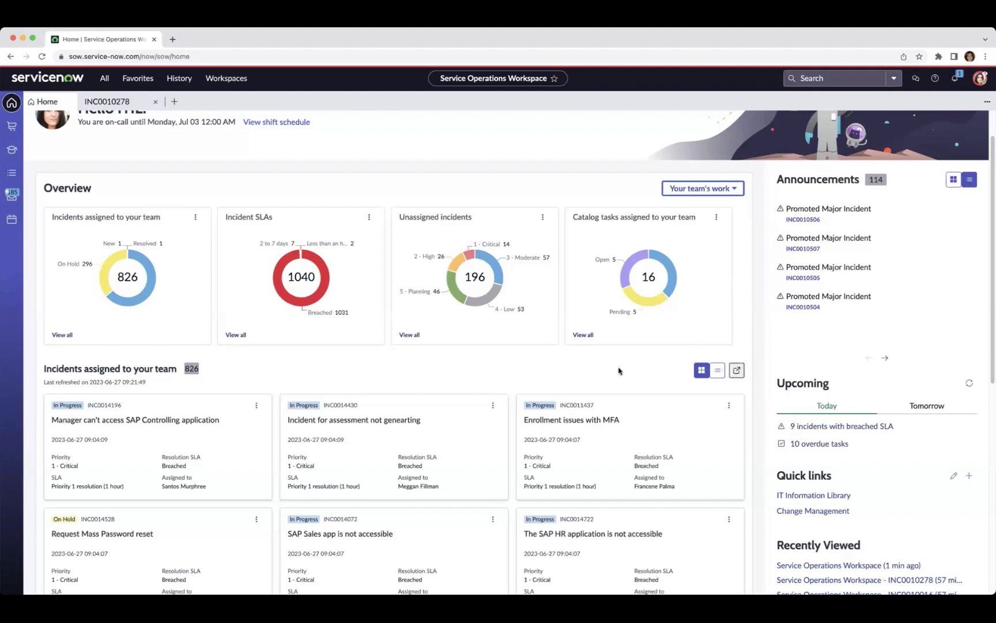
click(687, 190)
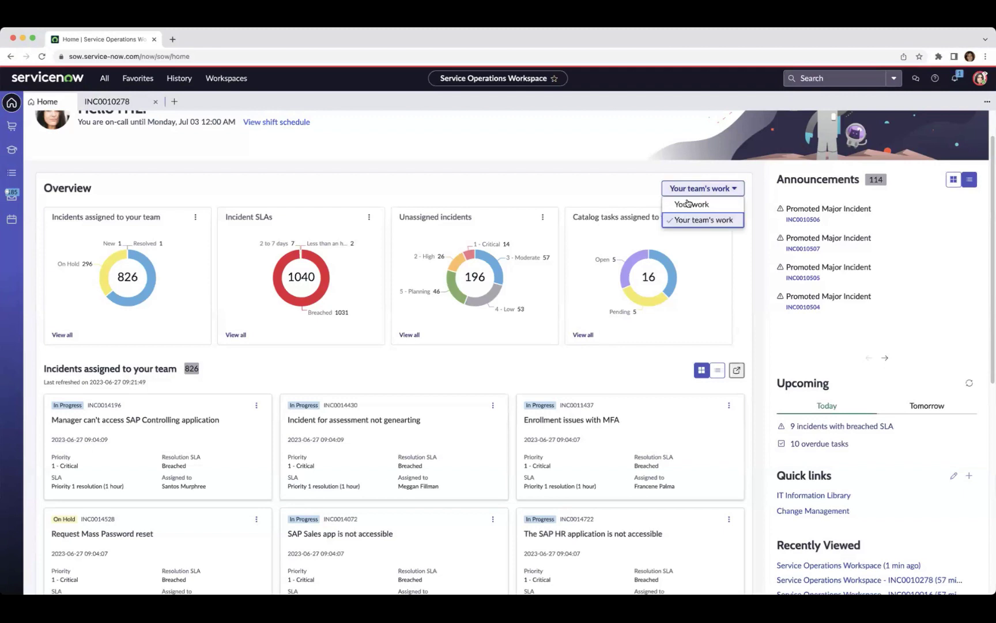
click(687, 204)
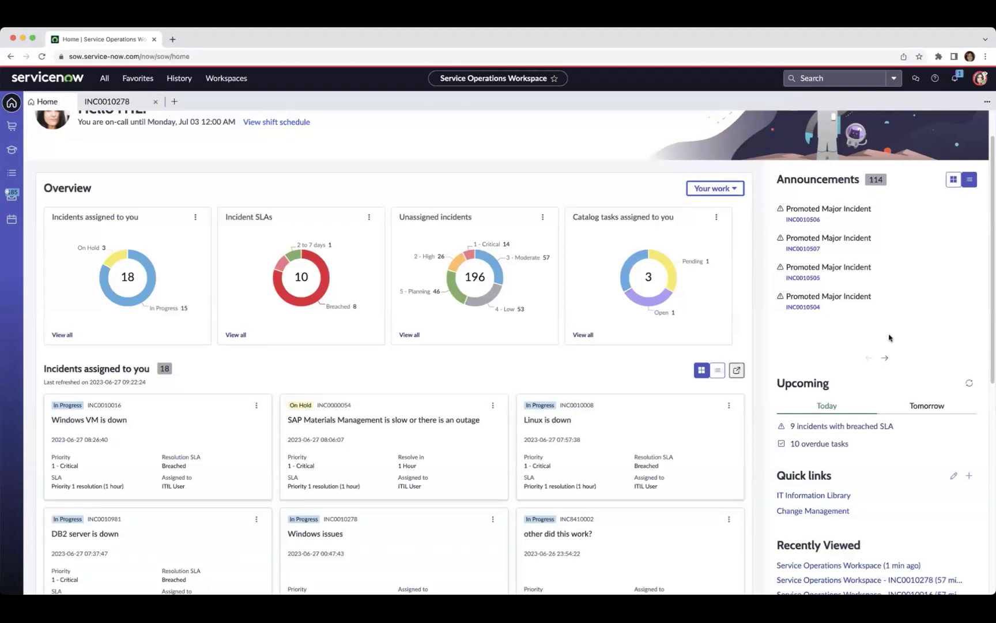
Check the second page of announcements and tomorrow's upcoming activities, returning each to its initial view.
click(884, 357)
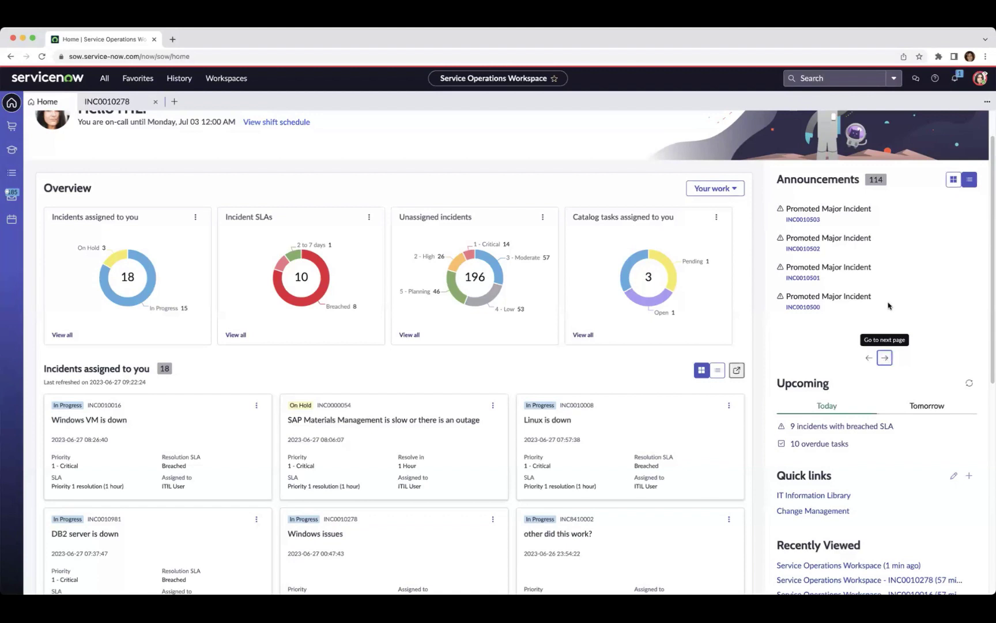
click(869, 357)
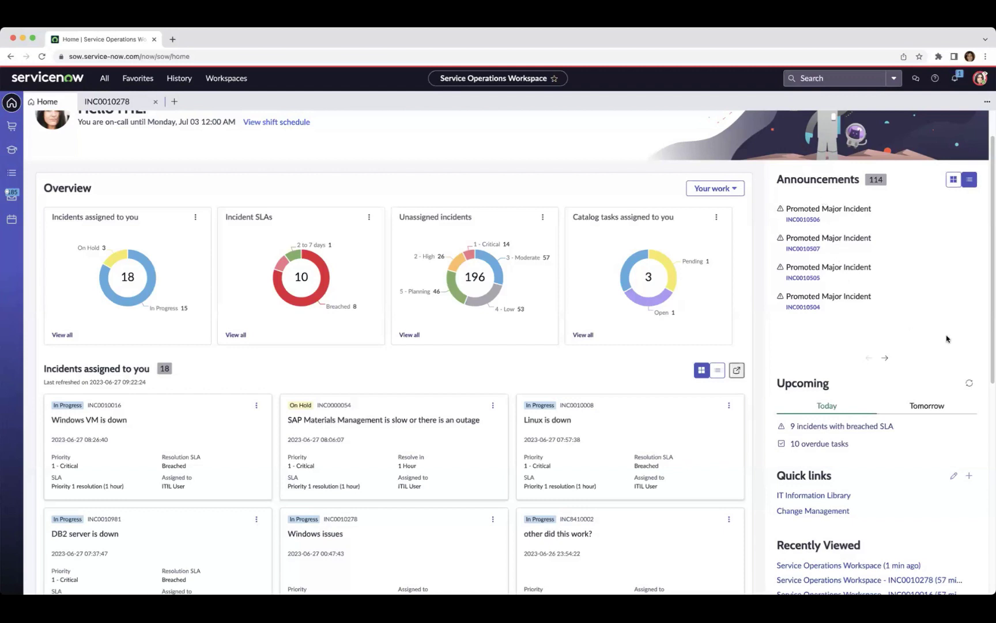
scroll(946, 339, down, 2)
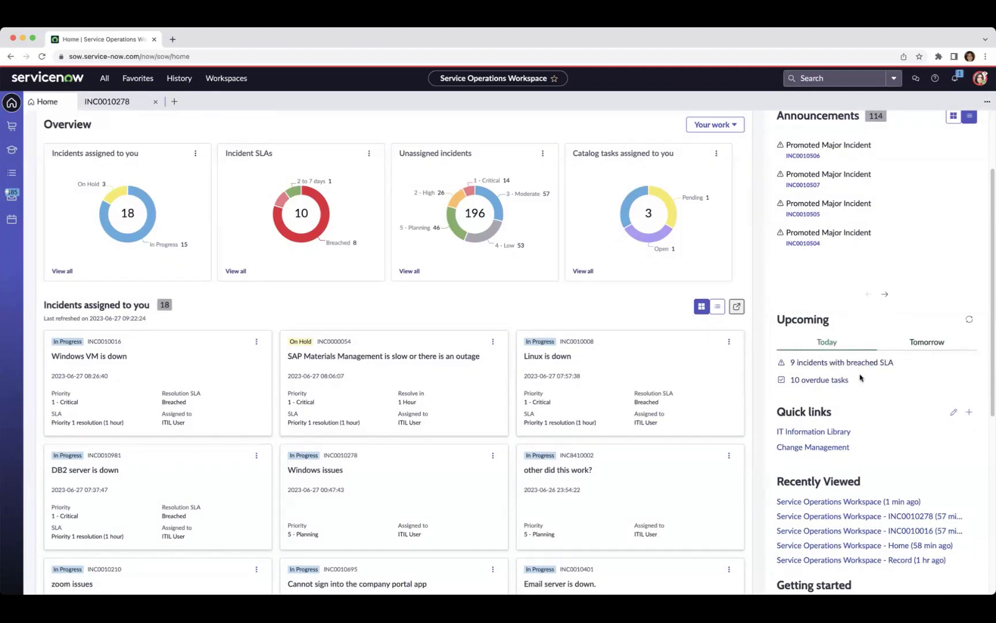
click(923, 344)
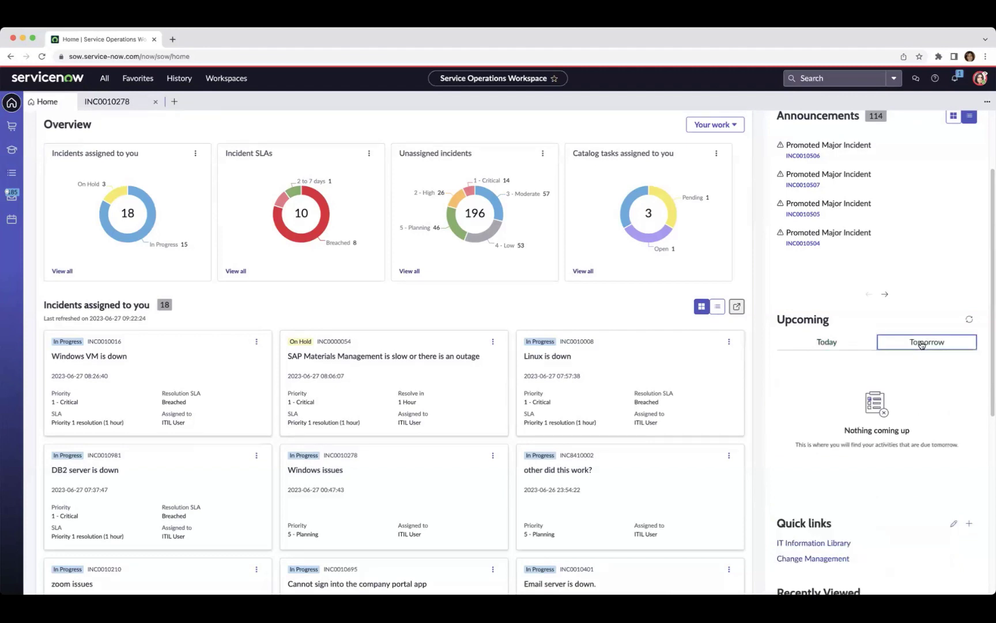
click(825, 341)
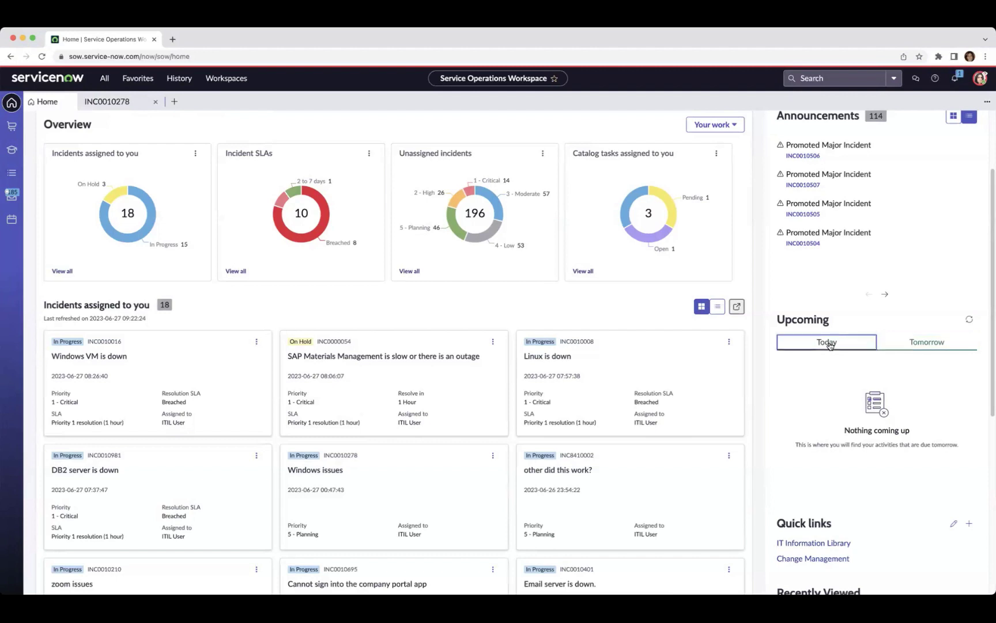
Review the home page's quick links, recently viewed items, My performance KPIs and My active learning sections.
scroll(845, 383, down, 1)
scroll(846, 386, down, 3)
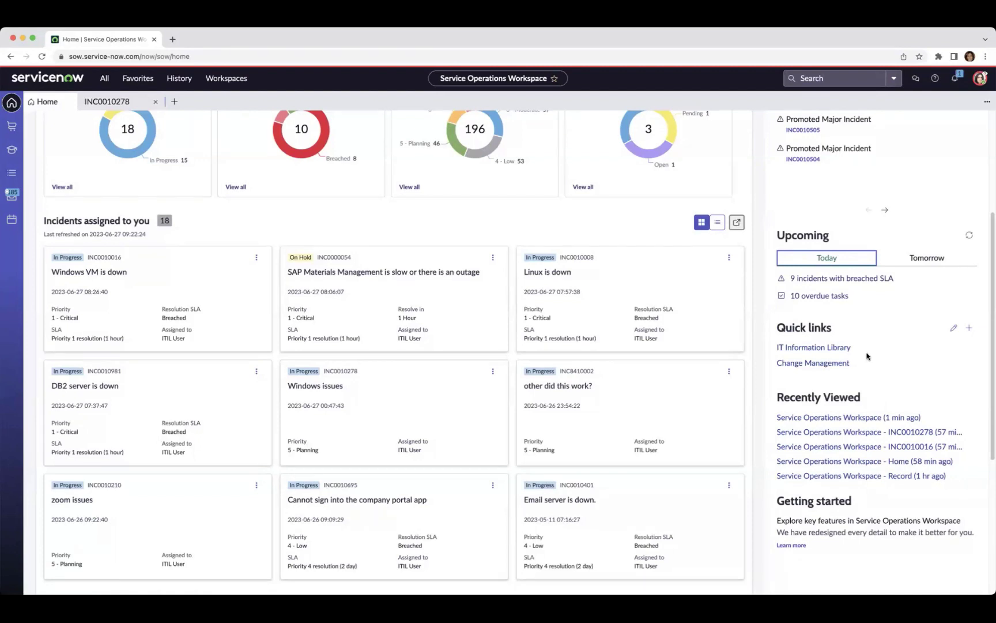
scroll(888, 369, down, 1)
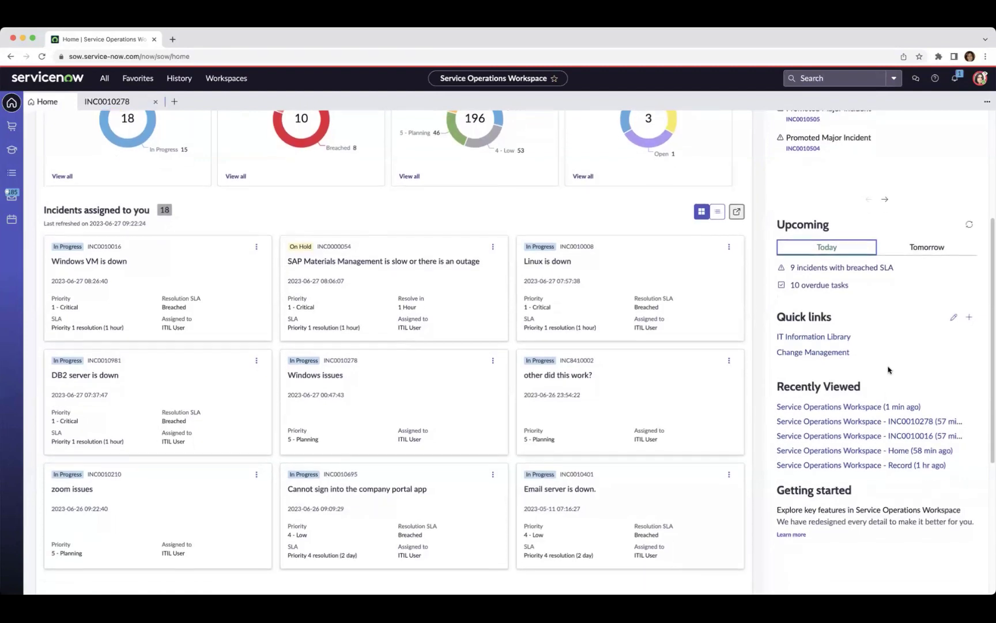
scroll(889, 370, down, 2)
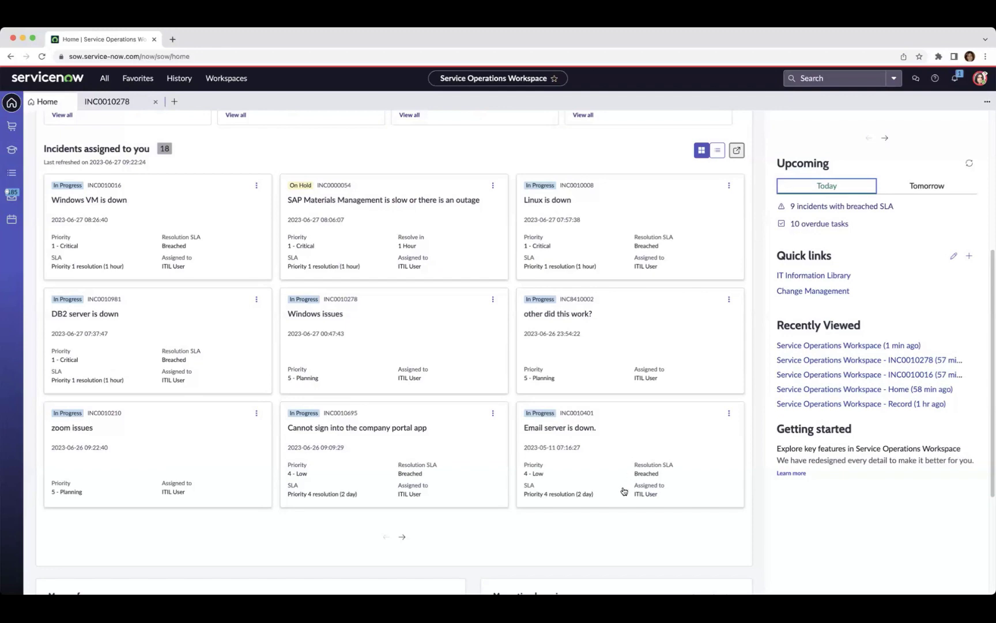
scroll(623, 490, down, 8)
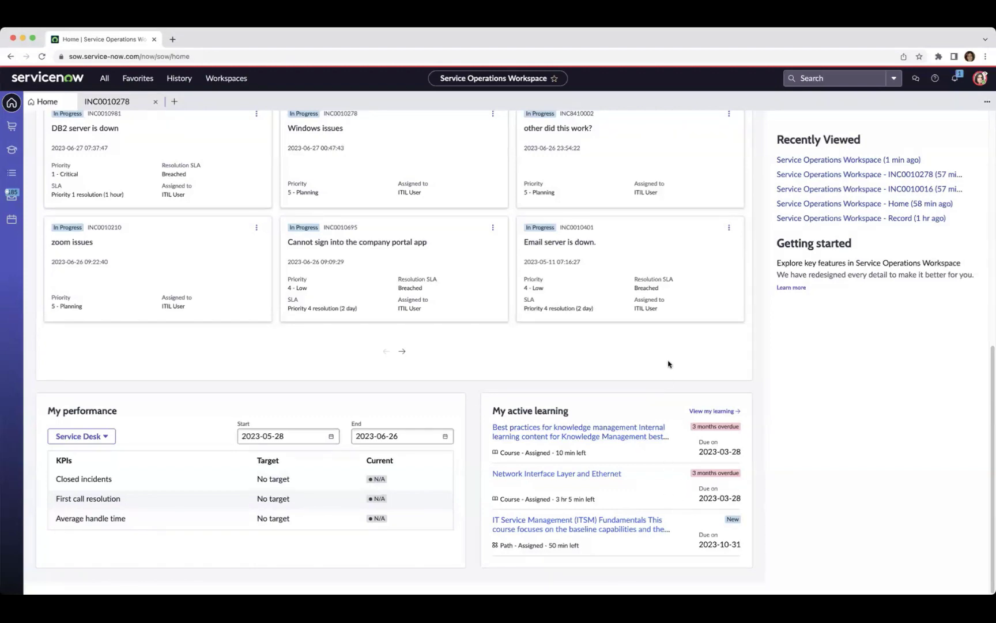
scroll(668, 364, up, 7)
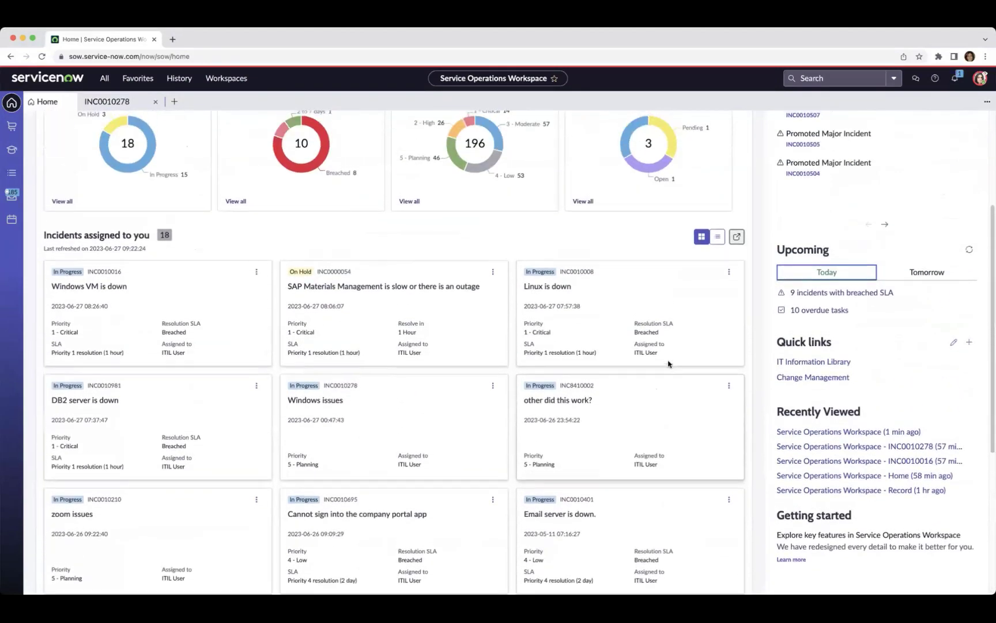
scroll(668, 363, up, 1)
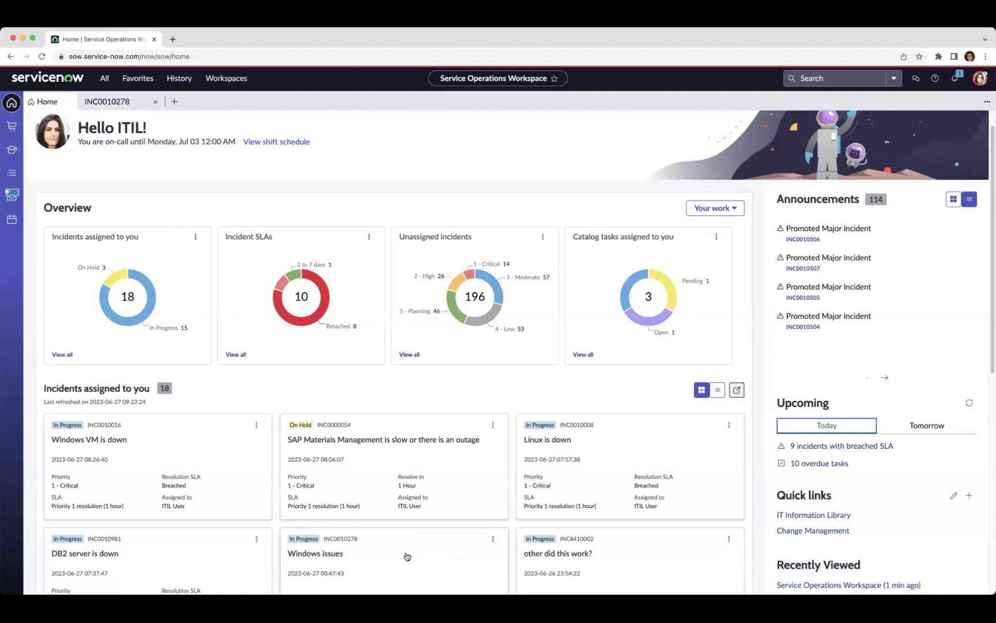
Open the assigned "Windows issues" incident and display its Overview.
scroll(407, 555, down, 1)
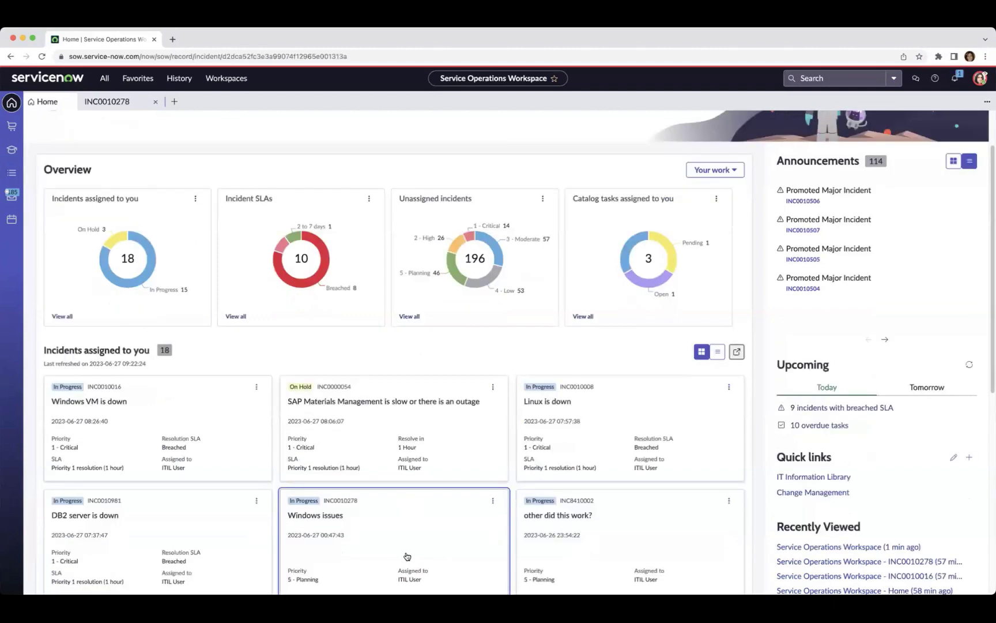
click(407, 556)
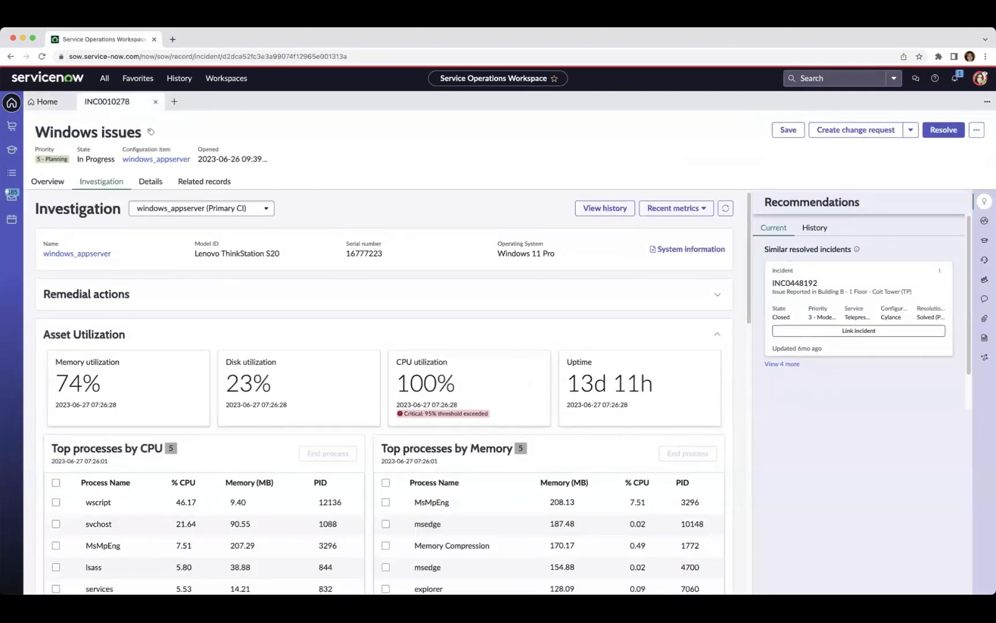
click(58, 181)
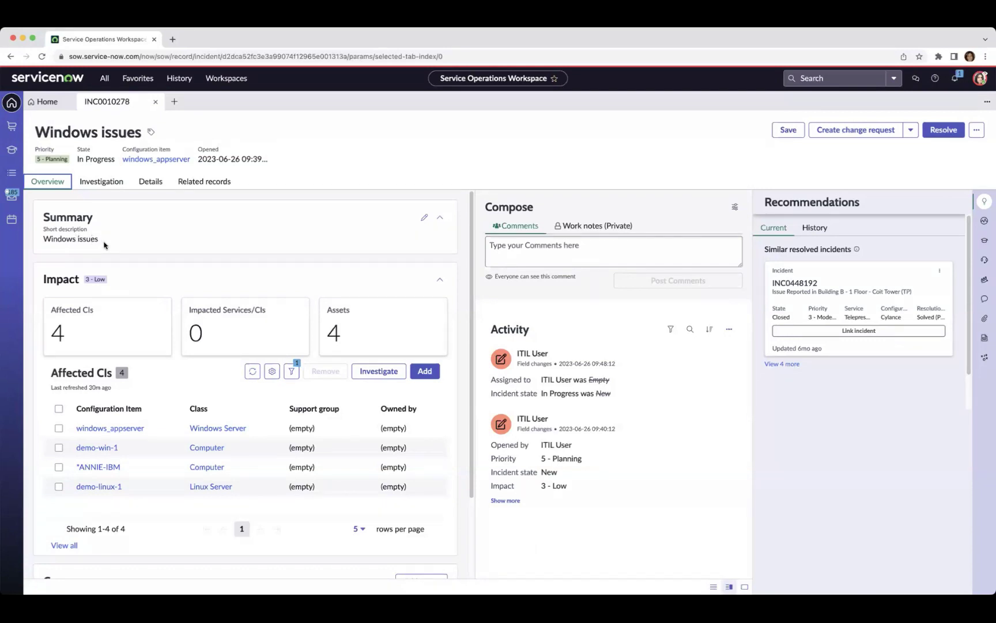
Examine the incident's impacted services/CIs and assets, along with its cause and resolution sections.
scroll(162, 268, down, 1)
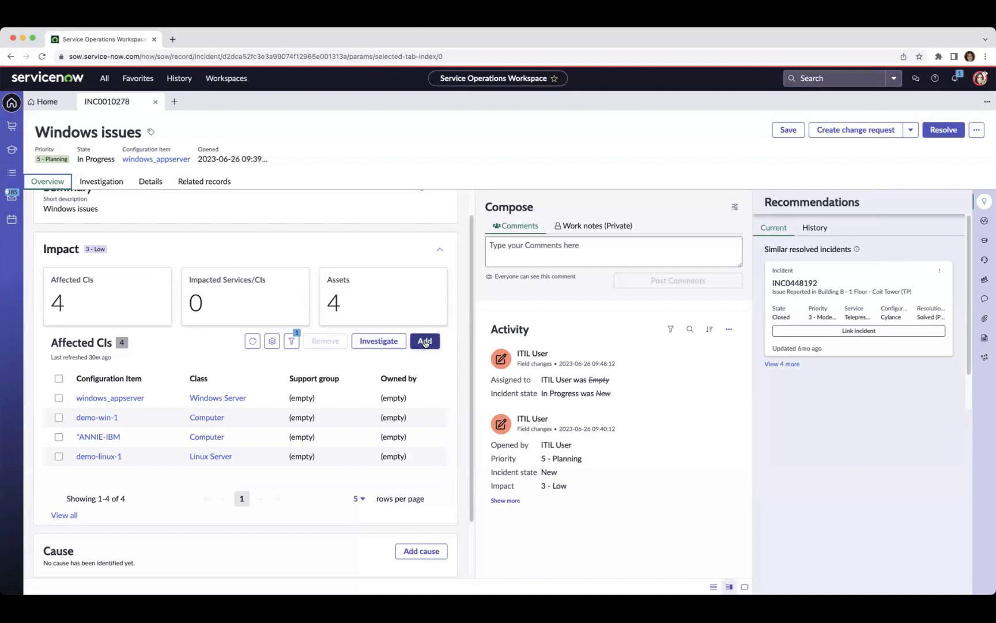
click(268, 311)
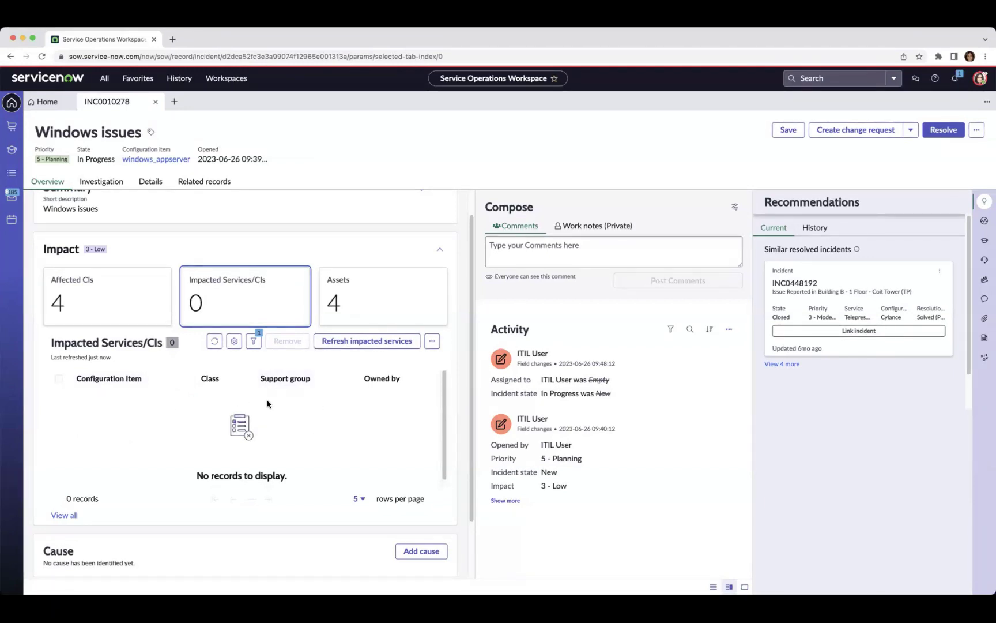
click(369, 304)
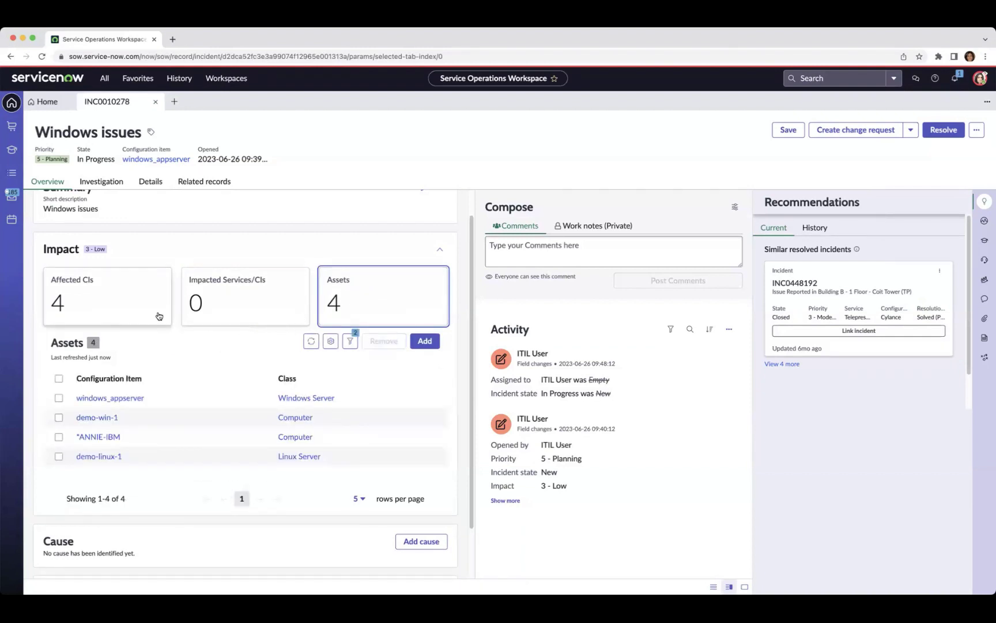
scroll(230, 406, down, 1)
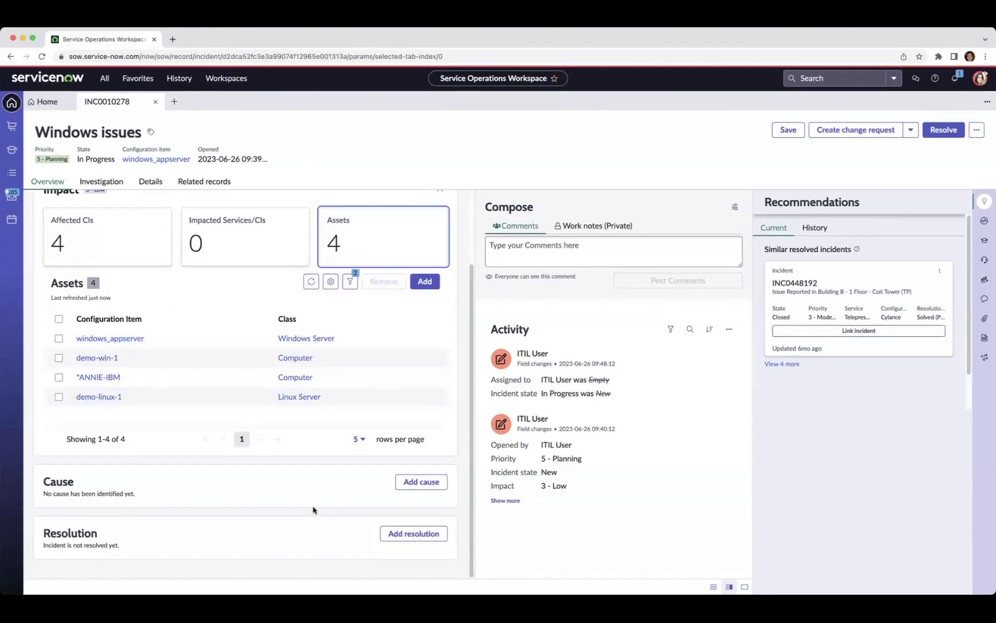
scroll(312, 509, up, 5)
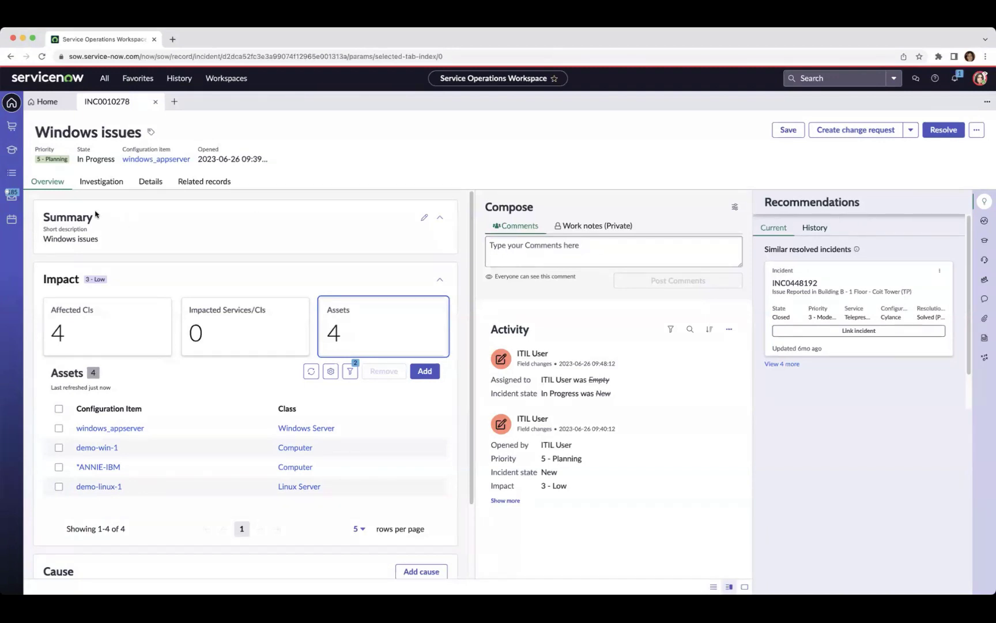
Review the incident's Details form and the full list of similar resolved incidents, returning to the main recommendations.
click(149, 183)
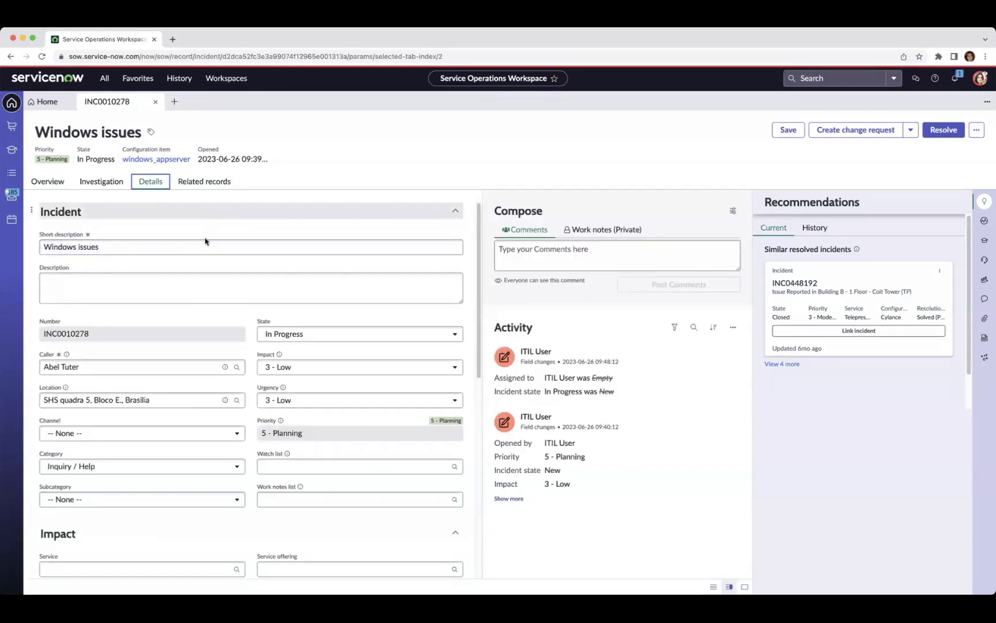
scroll(125, 332, down, 5)
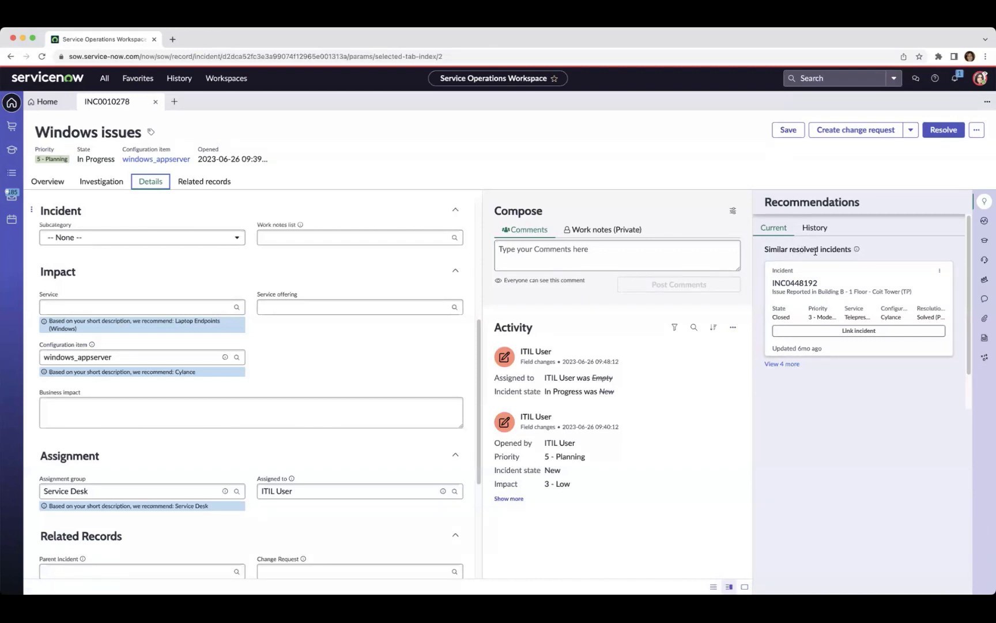
click(795, 364)
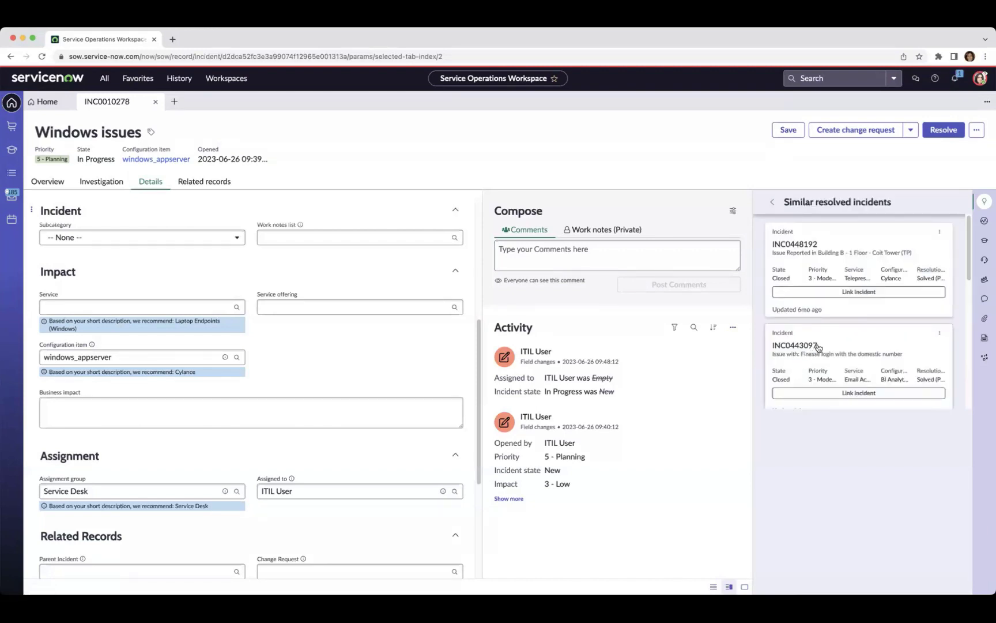
click(772, 202)
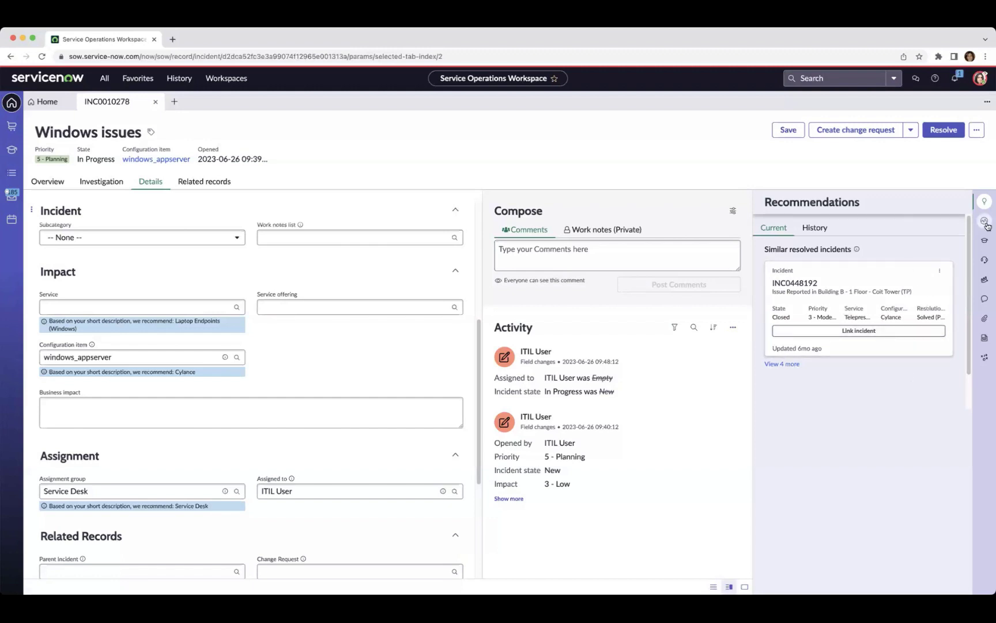
Review the incident's Record Information and the caller's contact card, returning to the record overview.
click(986, 224)
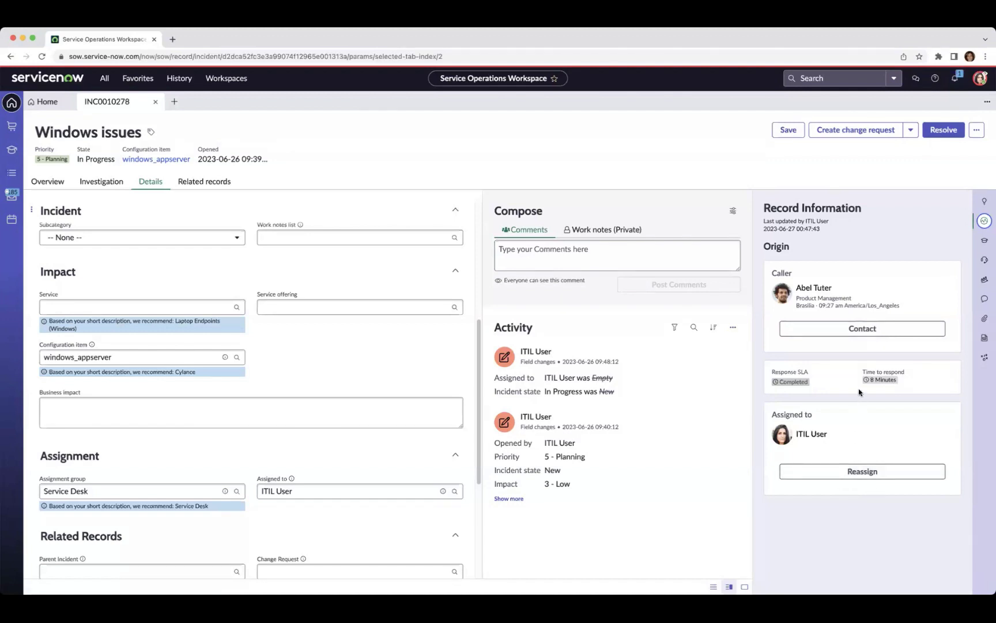
click(874, 330)
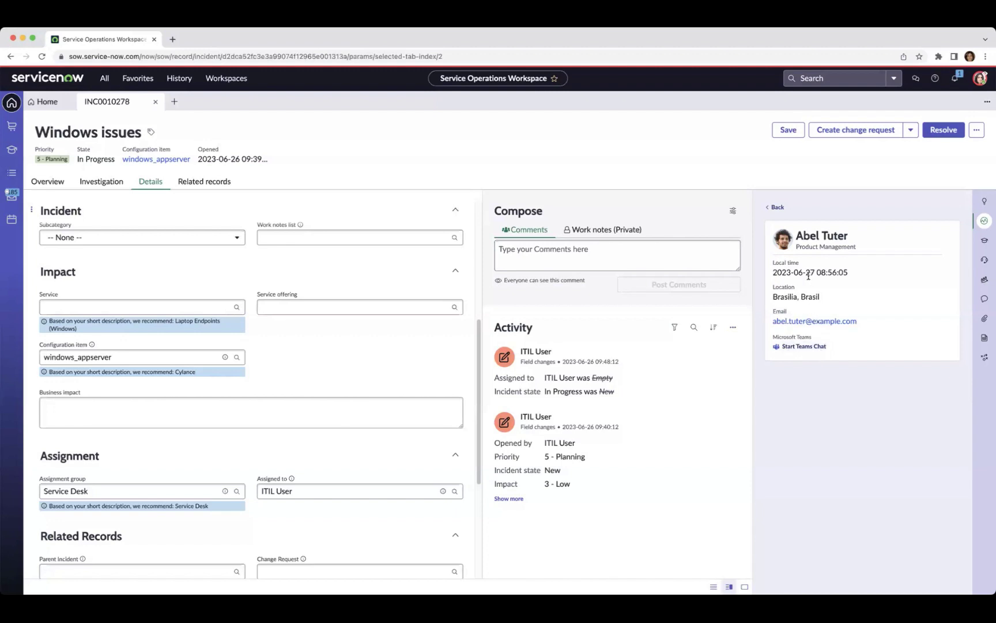
click(778, 210)
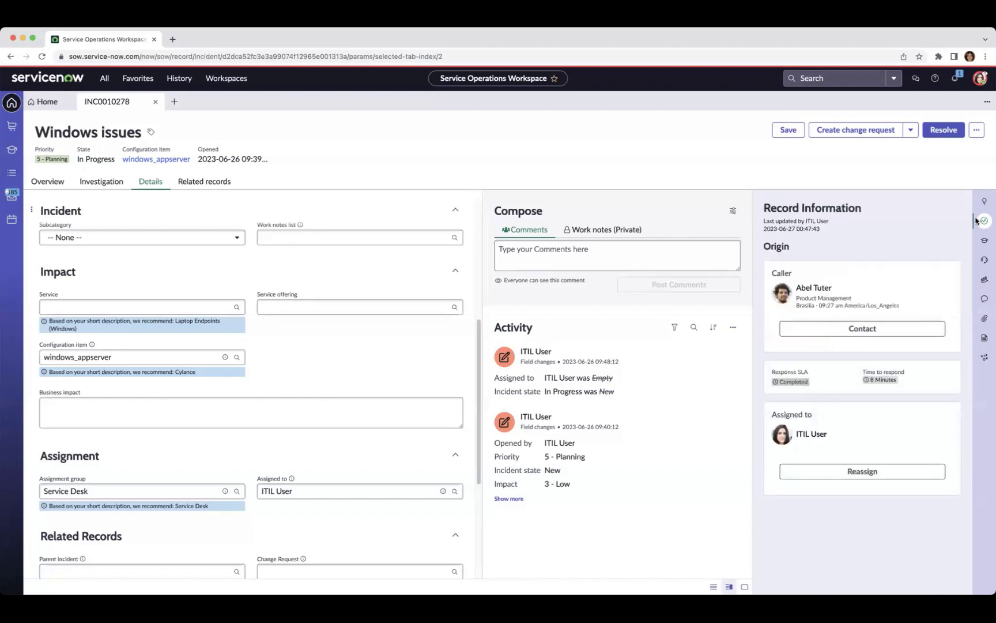
Check the Agent Assist knowledge articles suggested for the search term "Windows issues".
click(986, 245)
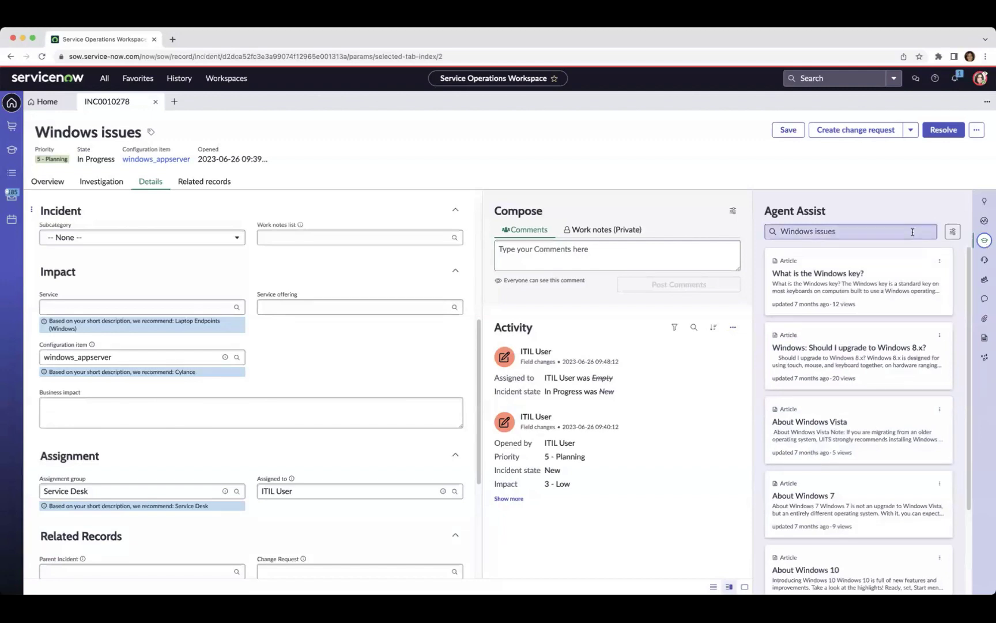
click(913, 232)
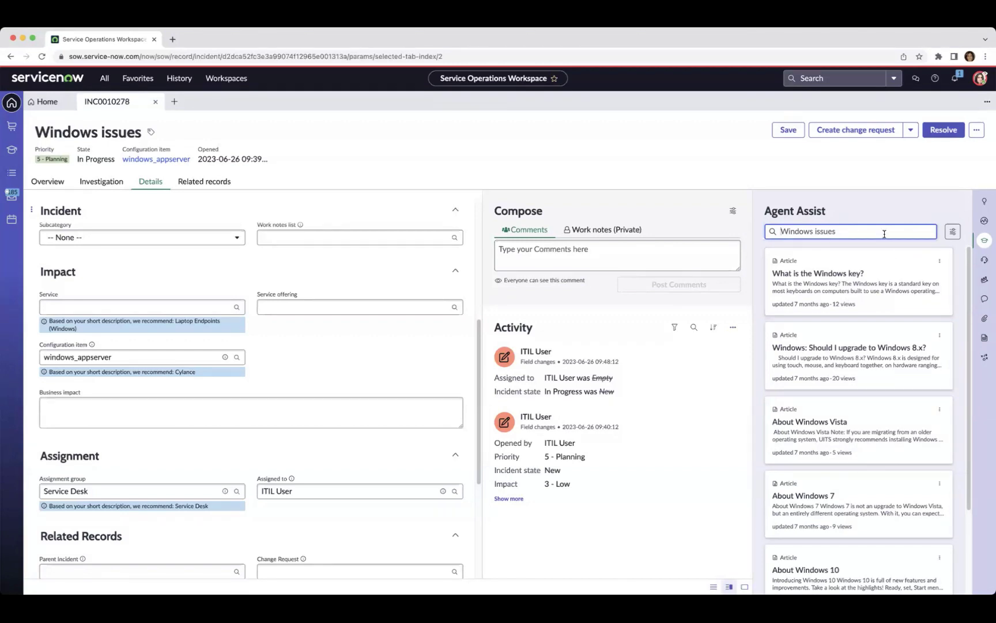
View the primary Service Desk on-call expert's contact card, and display the Collaborate chat options.
click(986, 267)
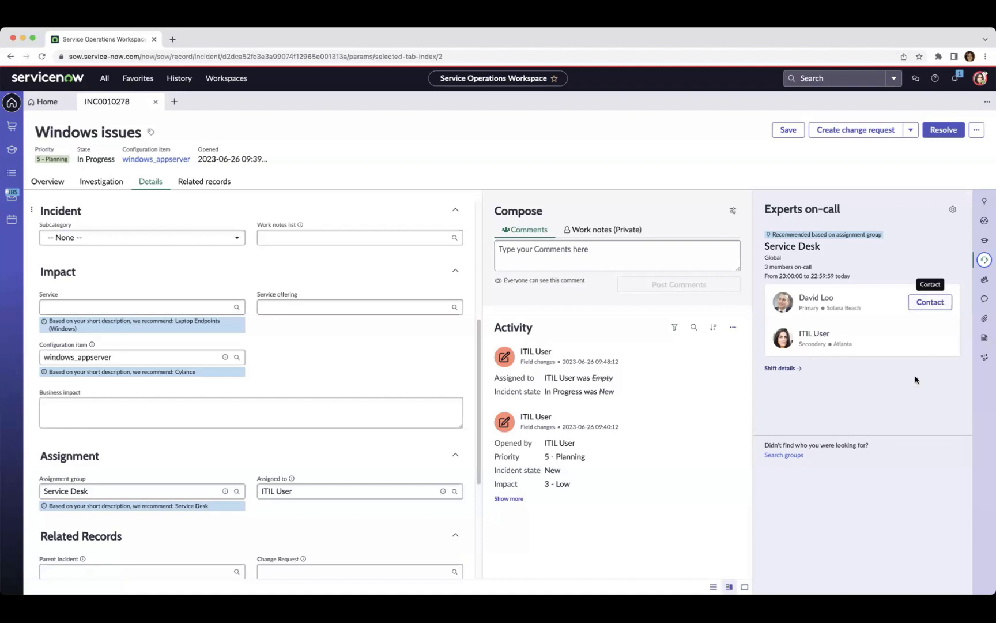
click(937, 306)
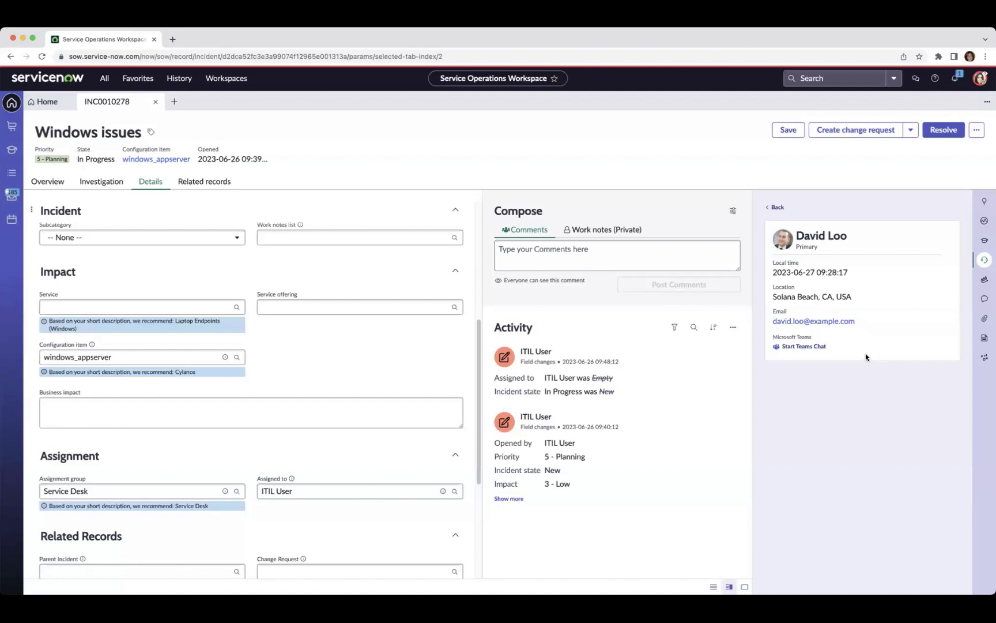
click(777, 208)
click(983, 298)
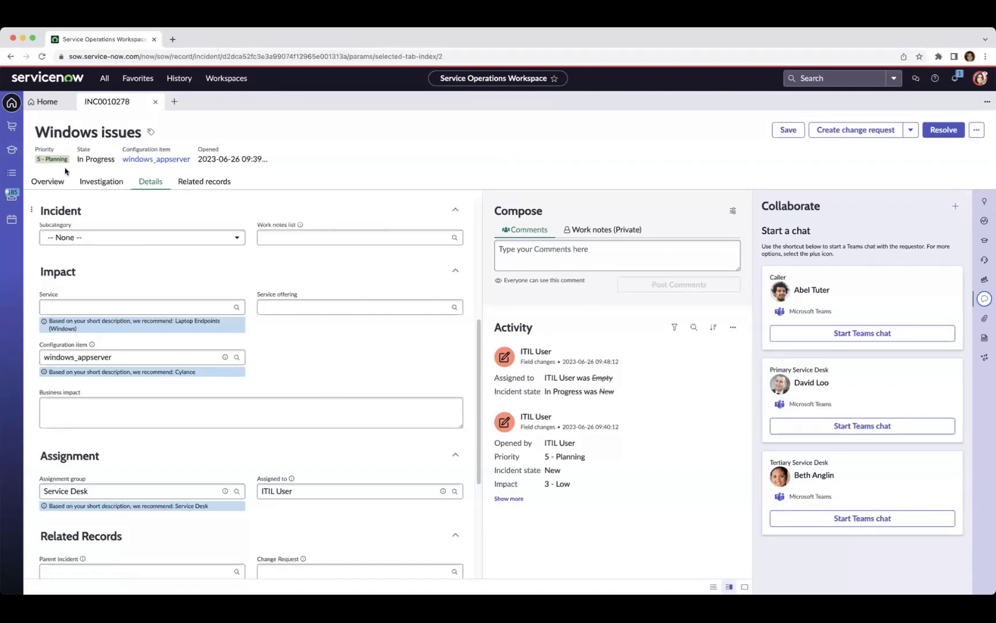
Open the incident's Investigation view and check which configuration items can be investigated, keeping windows_appserver (Primary CI) selected.
click(99, 183)
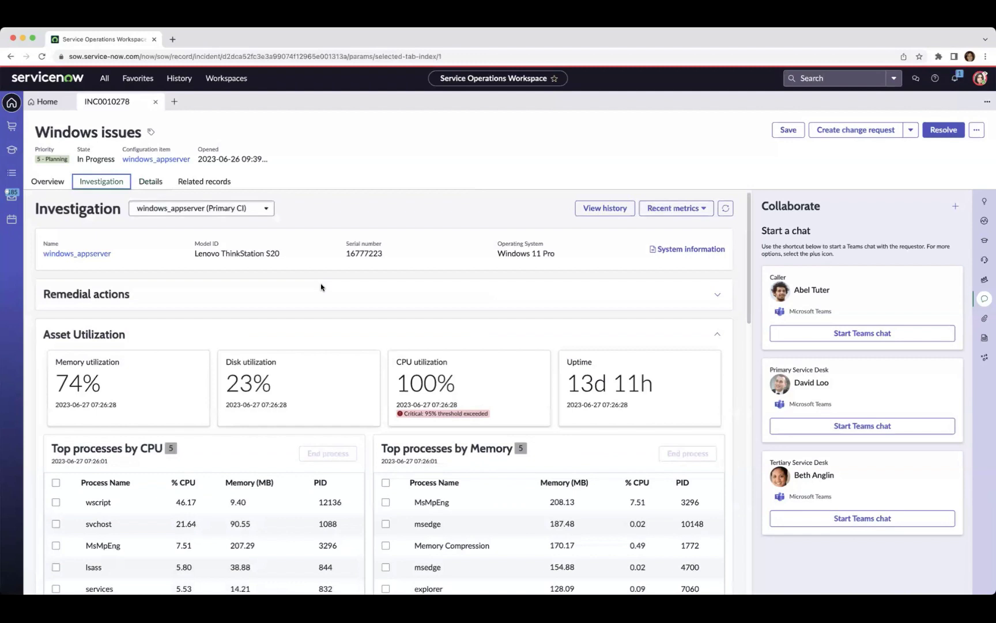
scroll(321, 287, down, 1)
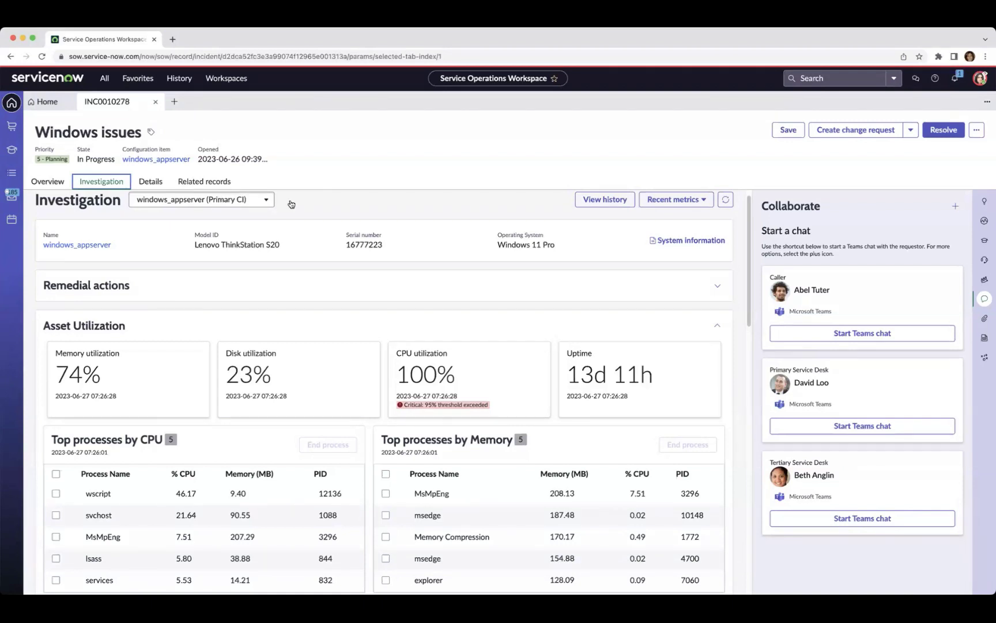
key(Tab)
key(Return)
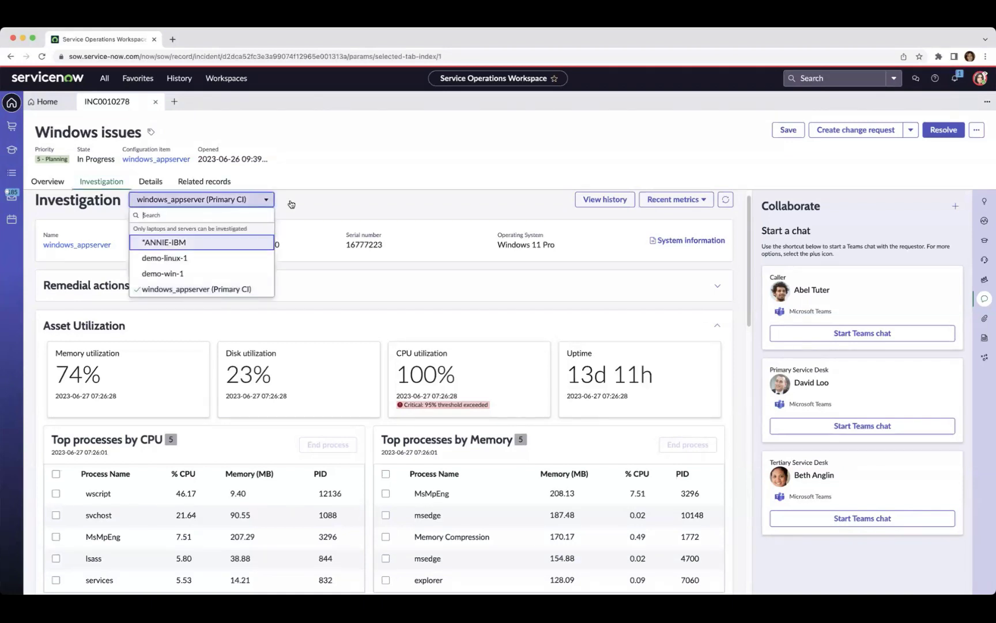
key(Escape)
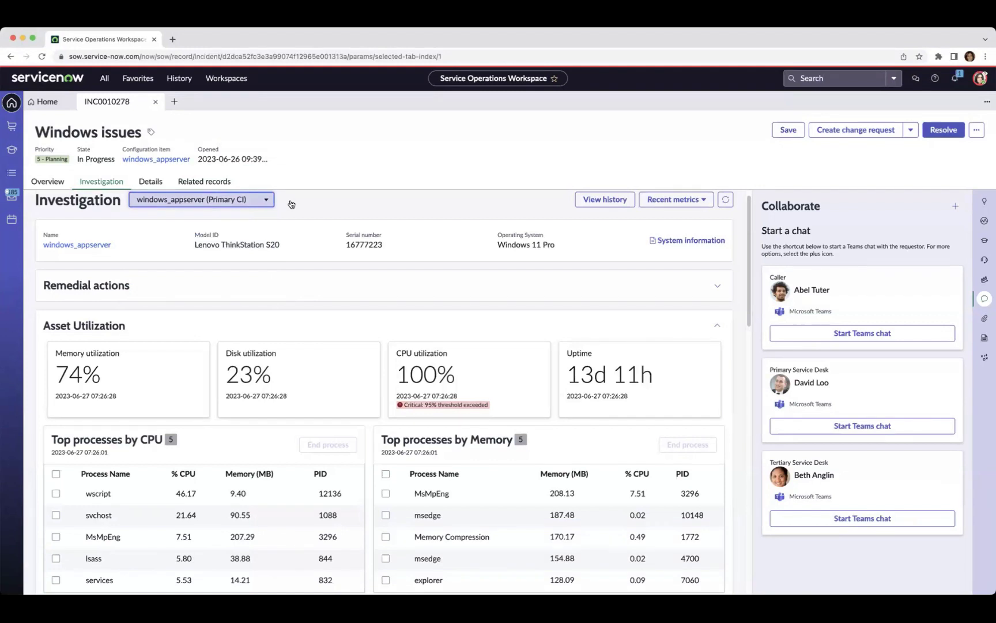
key(Return)
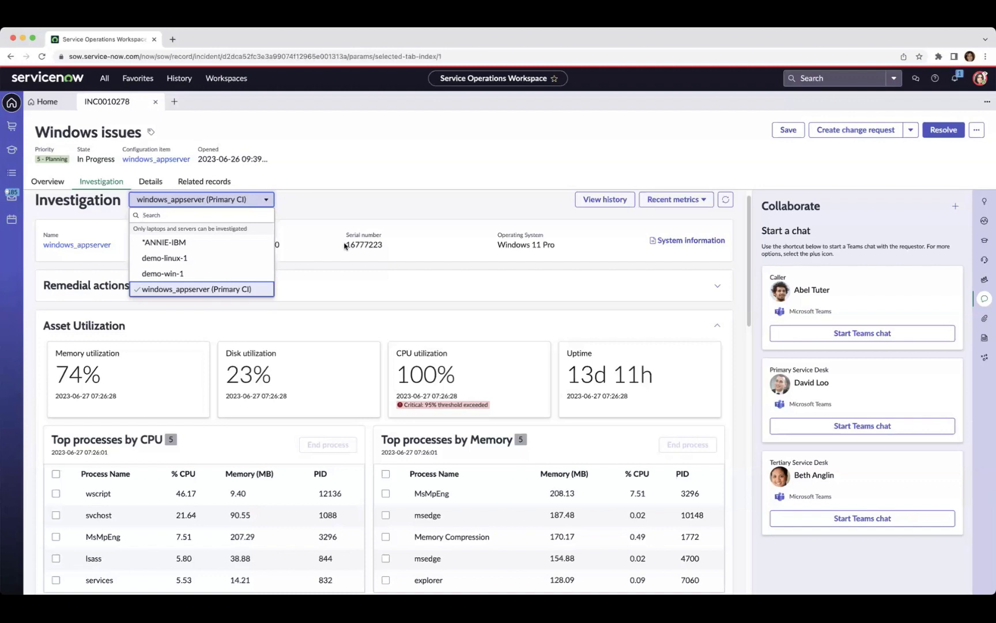
click(487, 247)
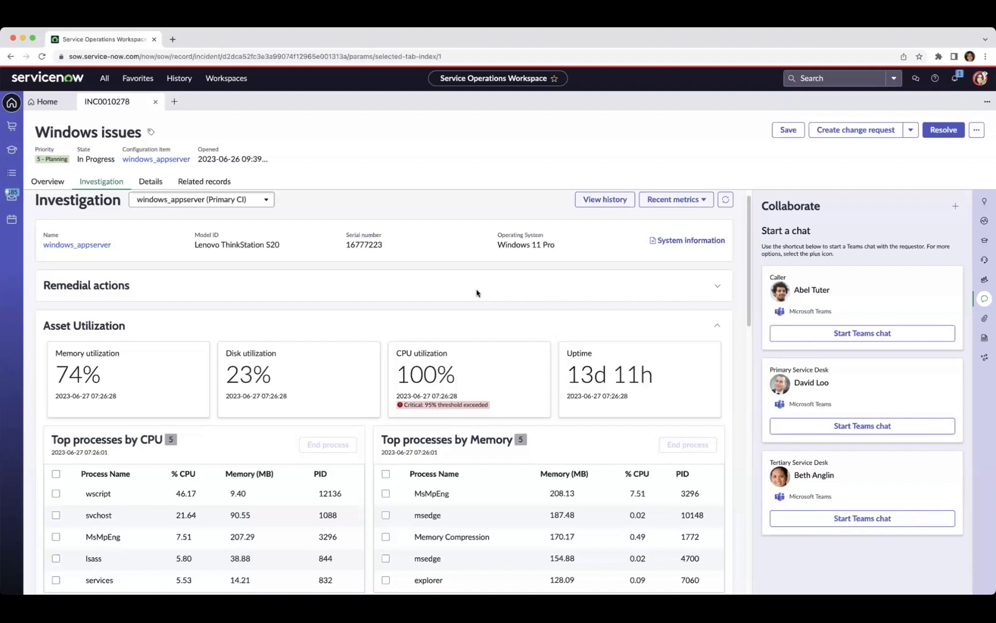
Examine windows_appserver's asset utilization, top processes, services, installed applications and logged-in users.
scroll(476, 292, down, 3)
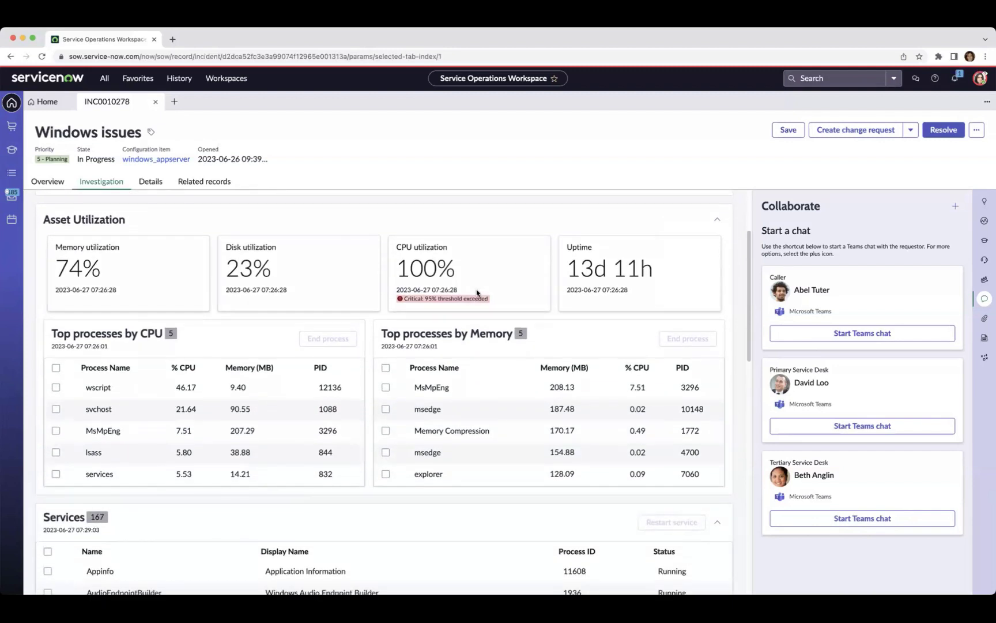
scroll(476, 292, up, 1)
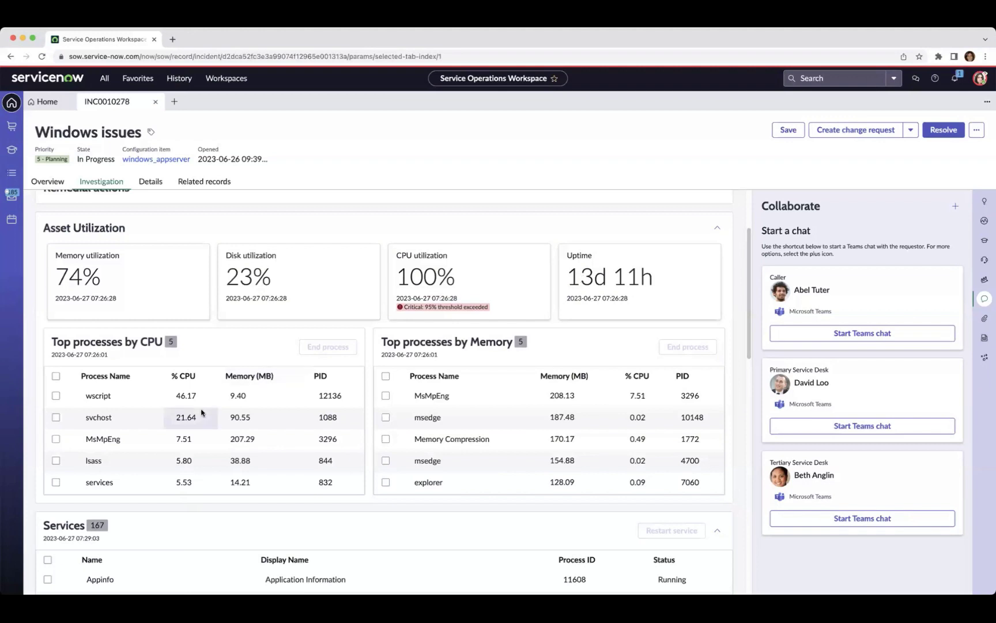
scroll(200, 411, down, 1)
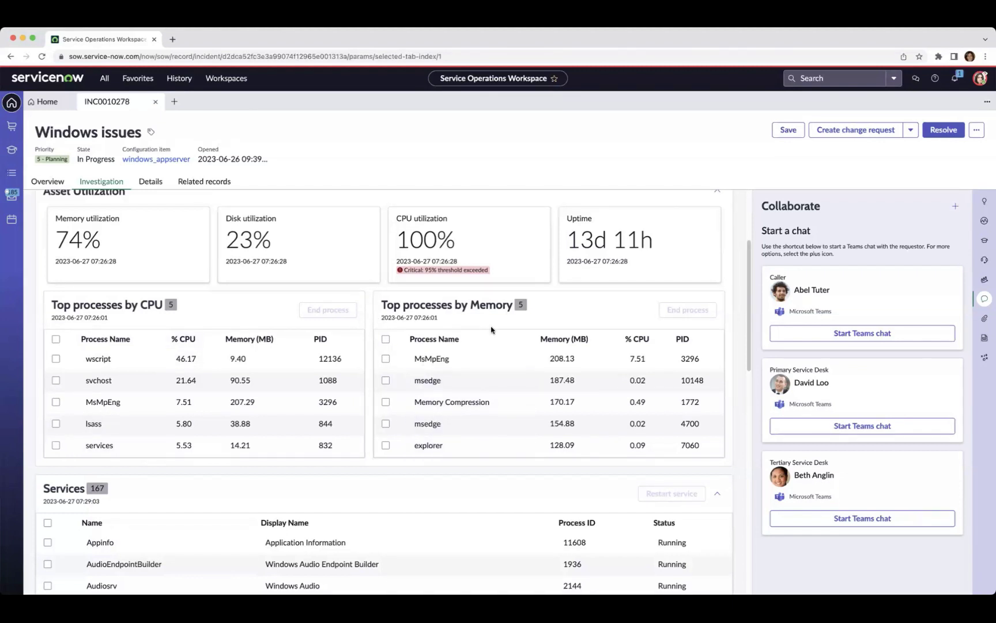
scroll(491, 329, down, 4)
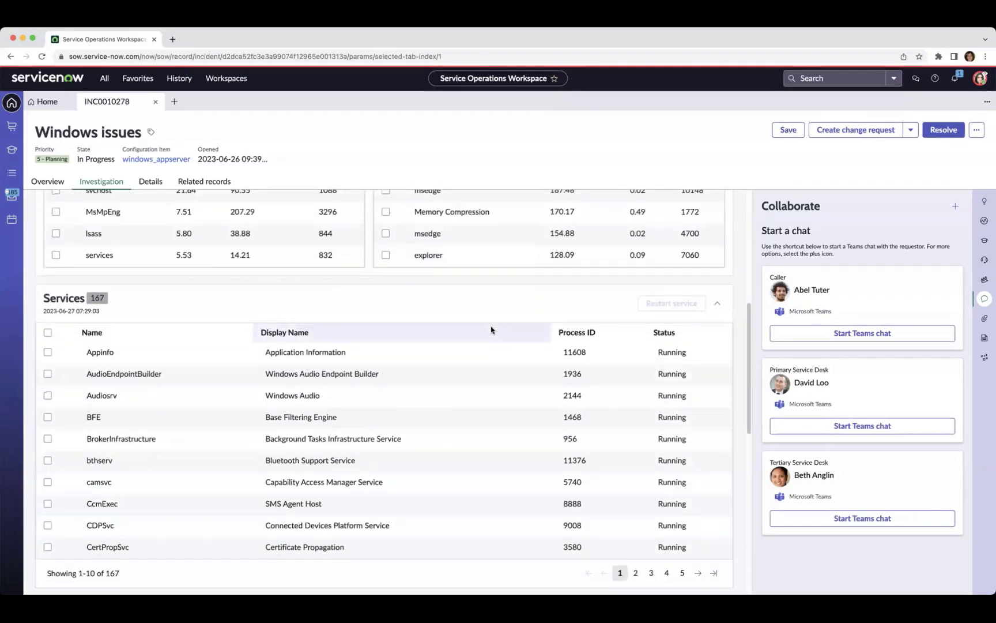
scroll(492, 330, down, 5)
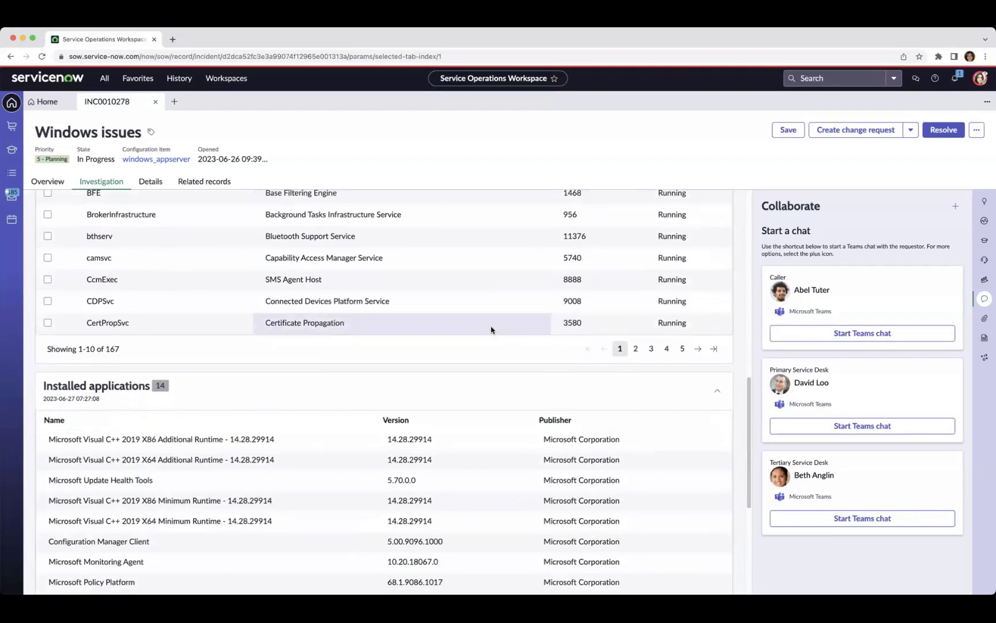
scroll(492, 330, down, 6)
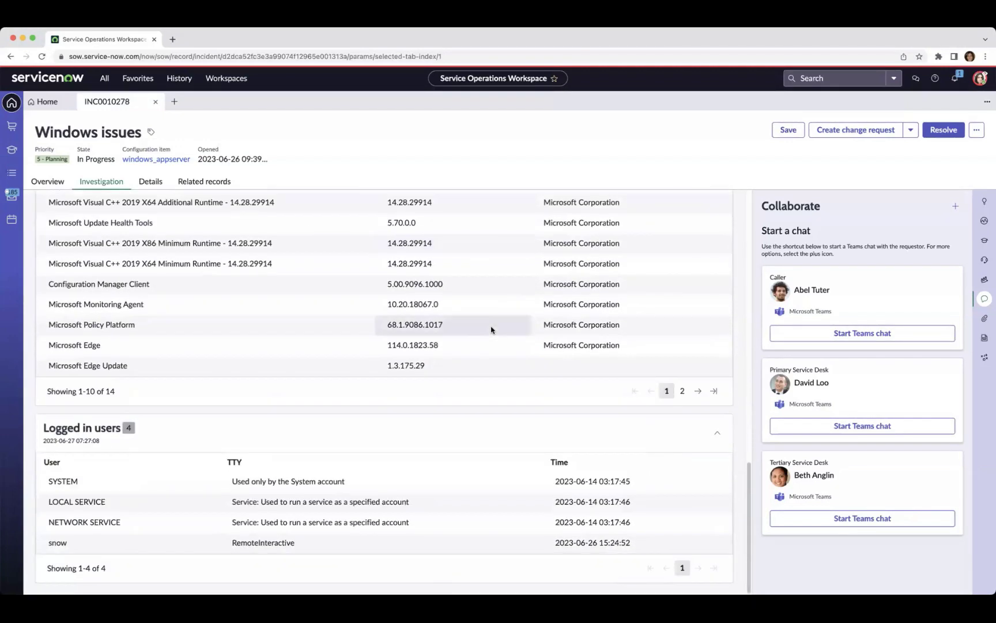
scroll(491, 330, down, 1)
scroll(491, 330, up, 15)
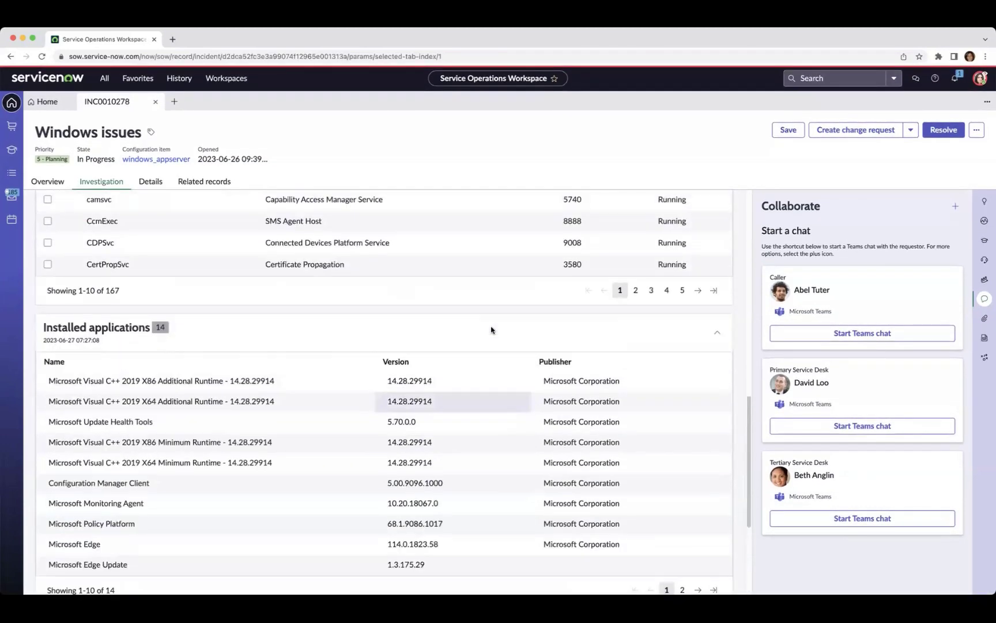
scroll(492, 330, up, 3)
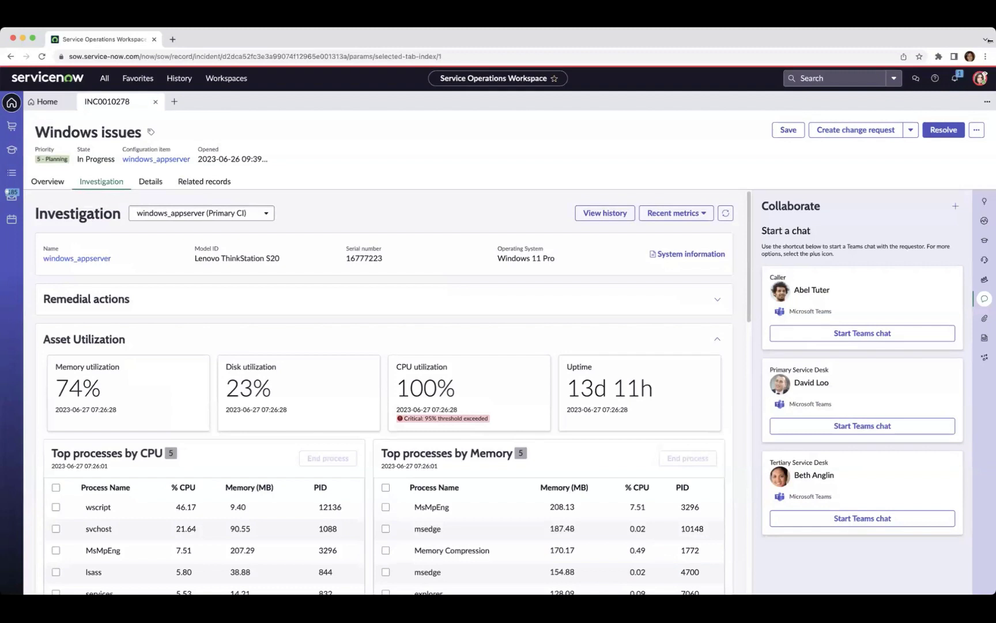
Switch the investigation to Initial metrics and examine the asset utilization and top processes captured around incident creation.
click(663, 217)
click(664, 230)
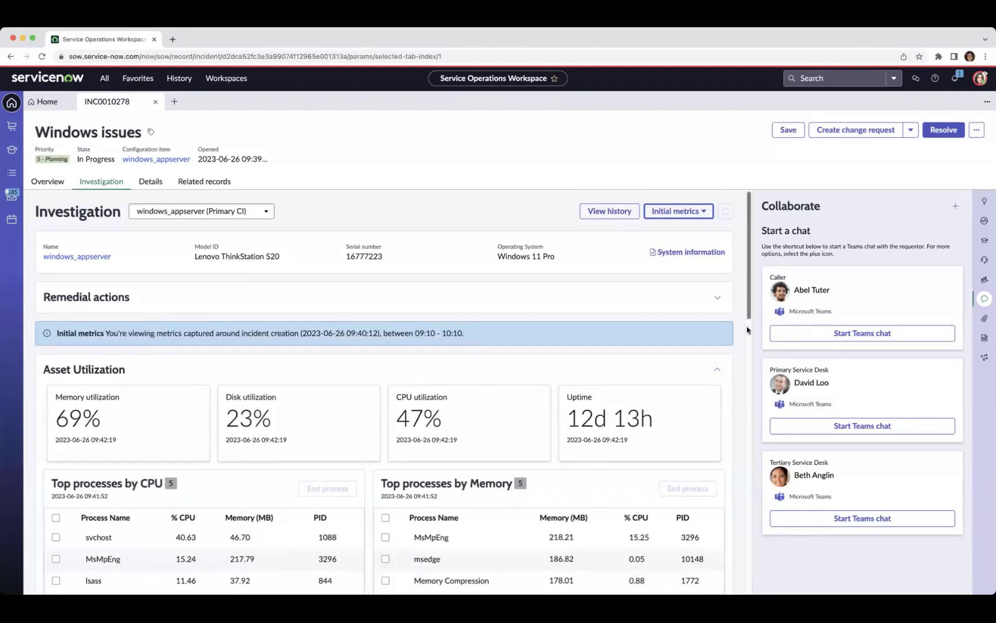
scroll(744, 329, down, 2)
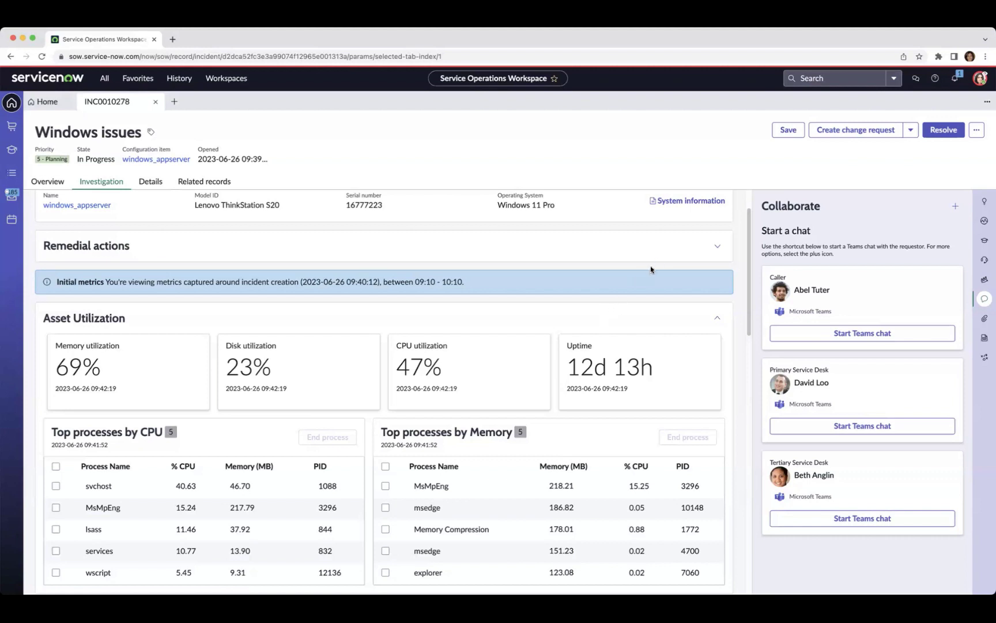
scroll(745, 315, up, 2)
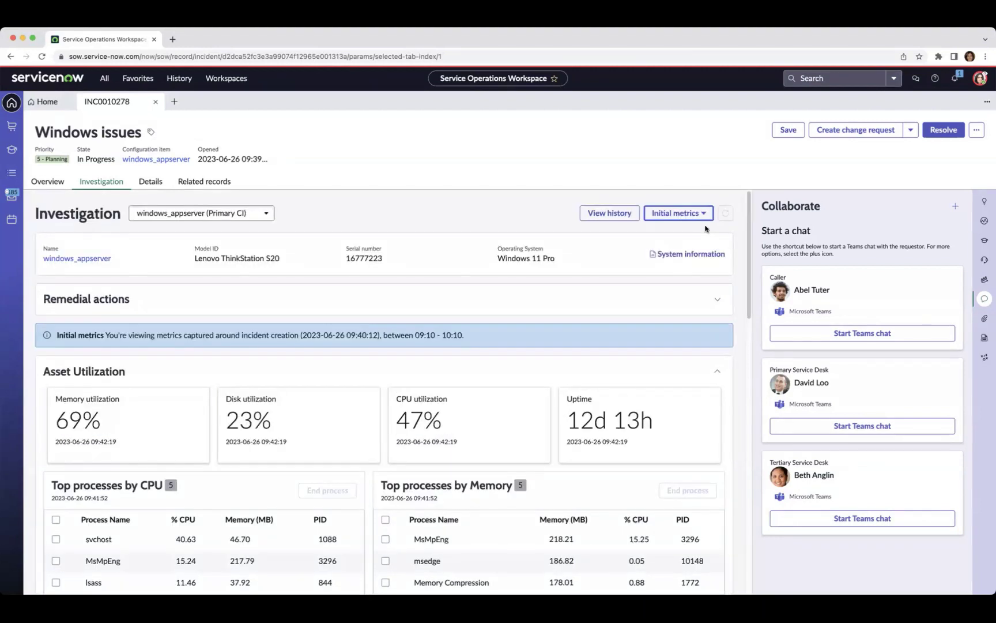
Switch the investigation back to Recent metrics, refresh the data and look over the asset utilization.
click(680, 213)
click(687, 244)
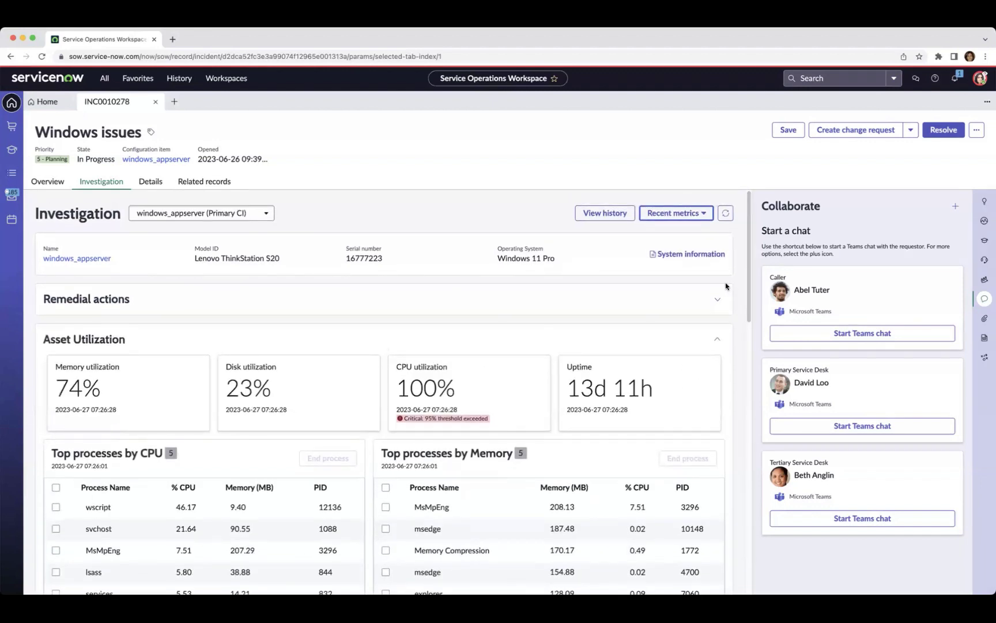
click(726, 216)
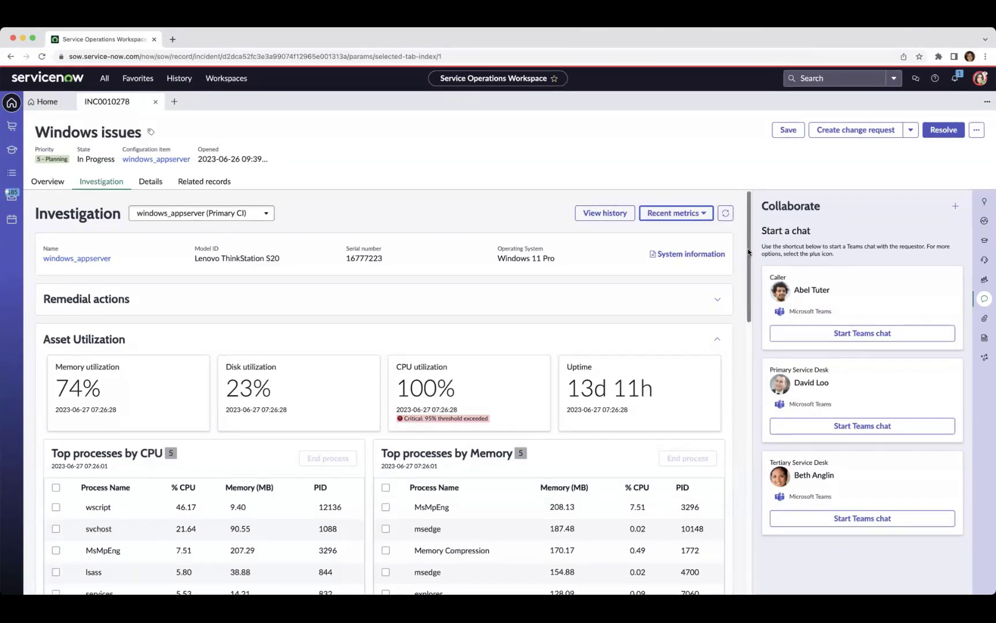
scroll(749, 251, down, 1)
scroll(748, 252, down, 3)
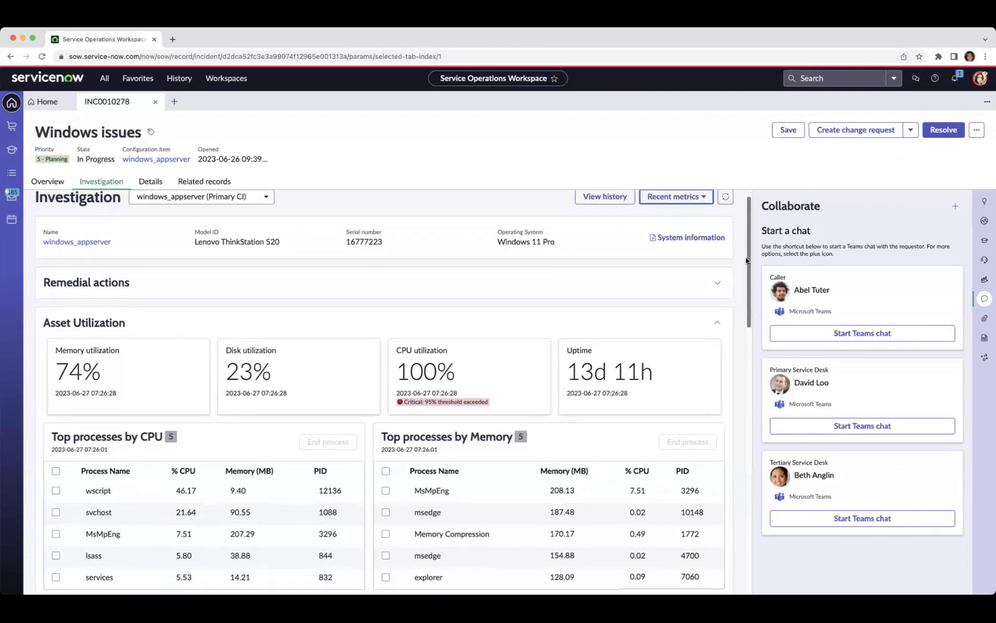
scroll(744, 242, up, 4)
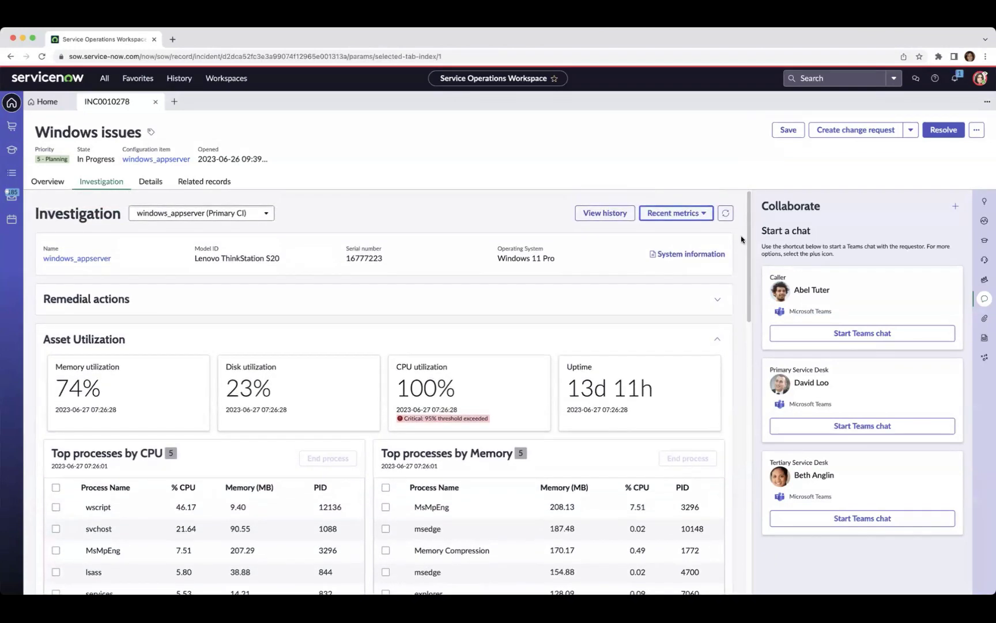
Open the metric history of windows_appserver and change its time range to Last 3 hours and finally to Last 7 days.
click(607, 218)
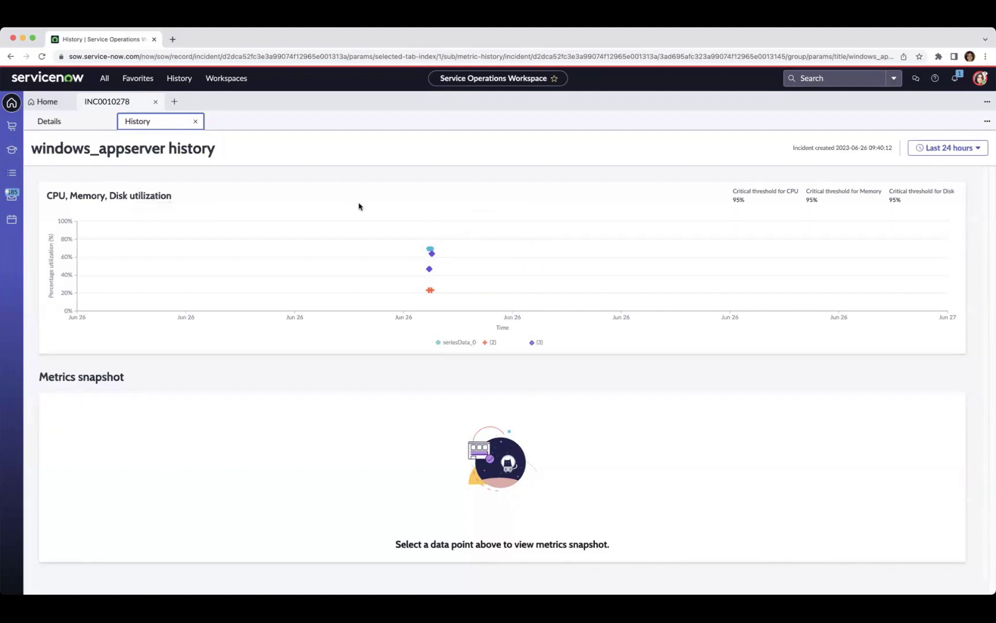
click(921, 152)
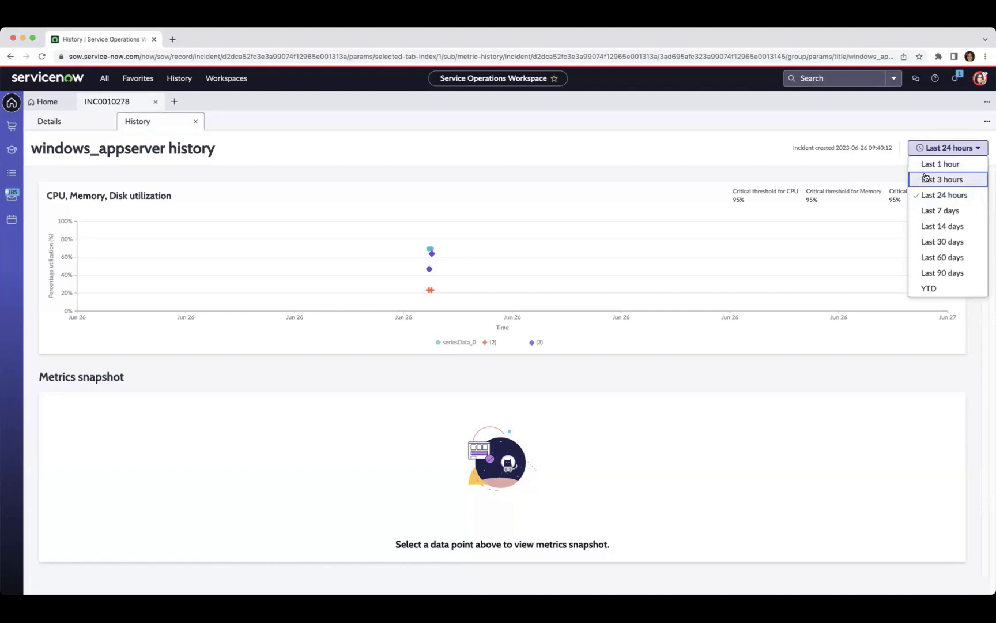
click(926, 178)
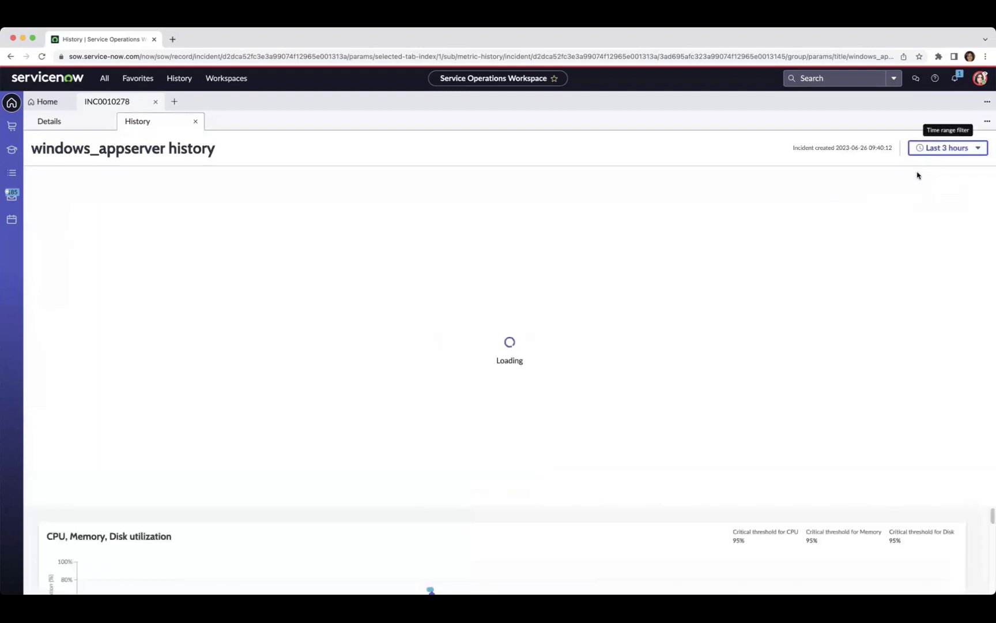
click(948, 147)
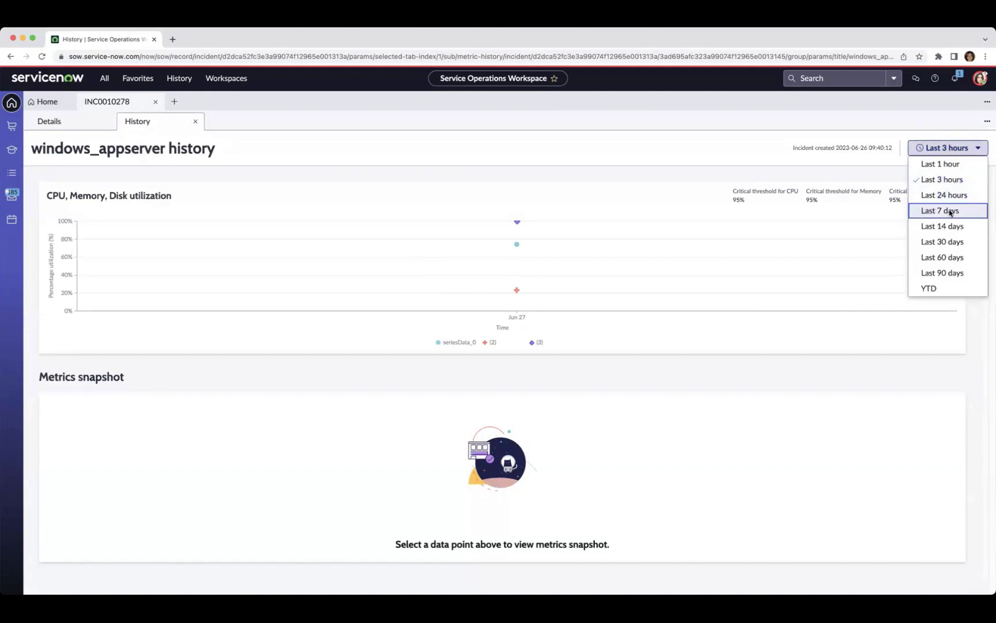
click(948, 210)
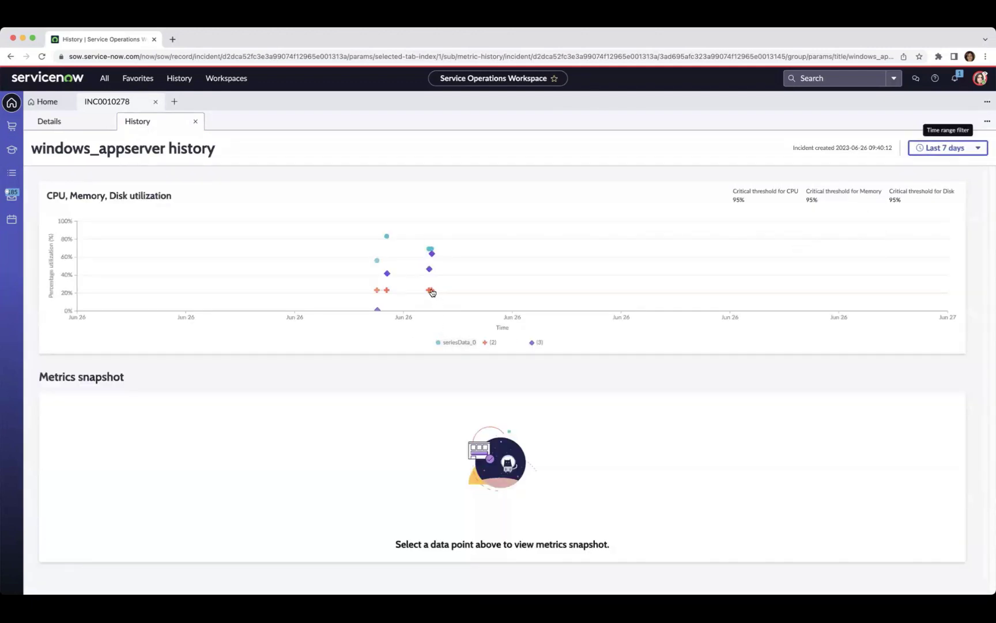
Open the metrics snapshot for the latest Jun 26 data point and examine its asset utilization and top processes.
mouse_move(433, 292)
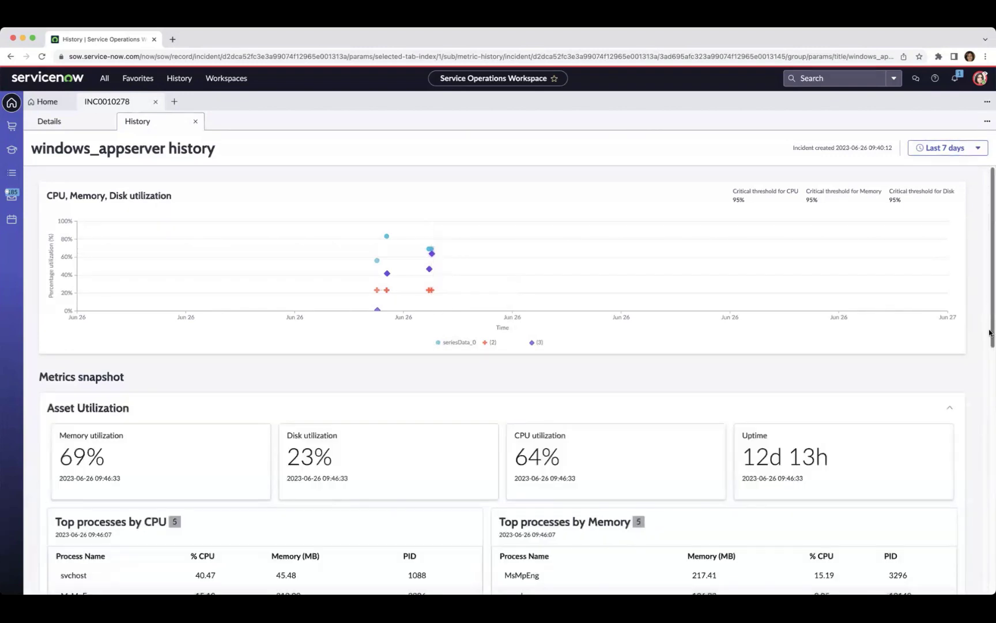
scroll(989, 333, down, 5)
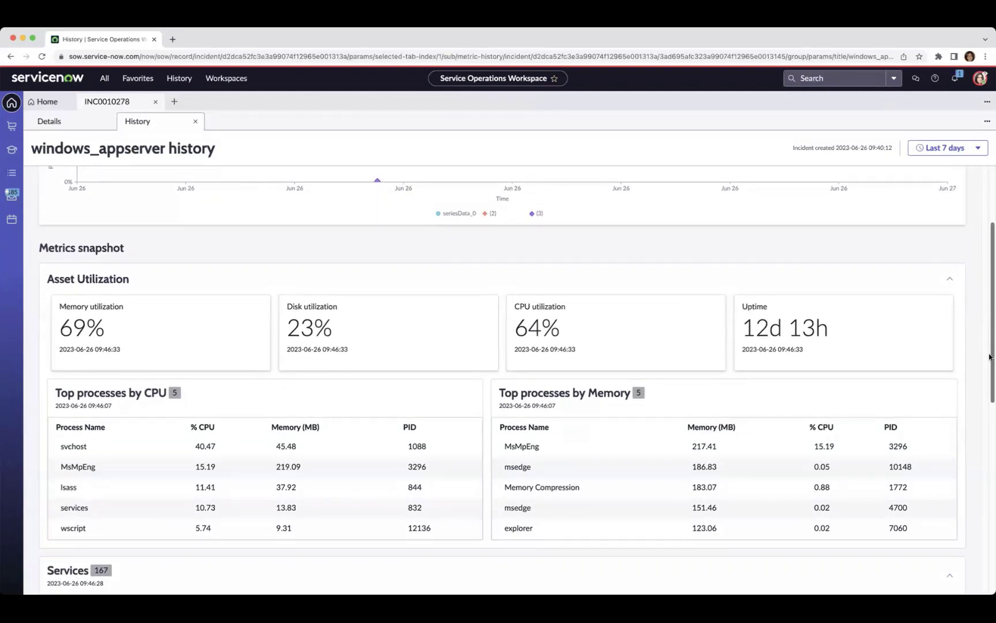
scroll(989, 369, down, 1)
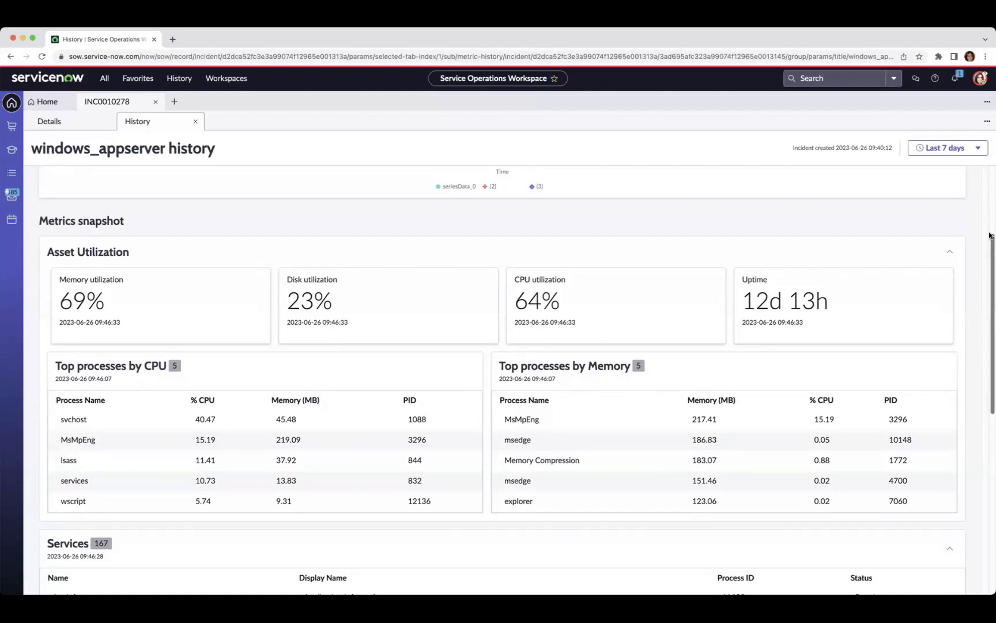
scroll(923, 180, up, 4)
scroll(856, 183, up, 2)
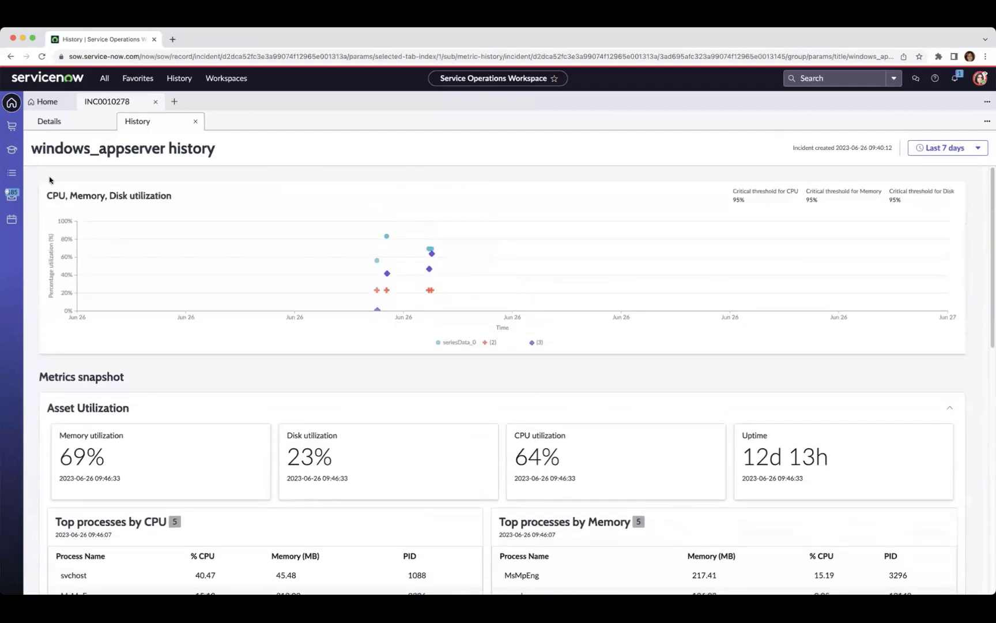
Return to the incident's investigation and select the wscript process and Audiosrv service, briefly selecting and clearing msedge under memory.
click(79, 126)
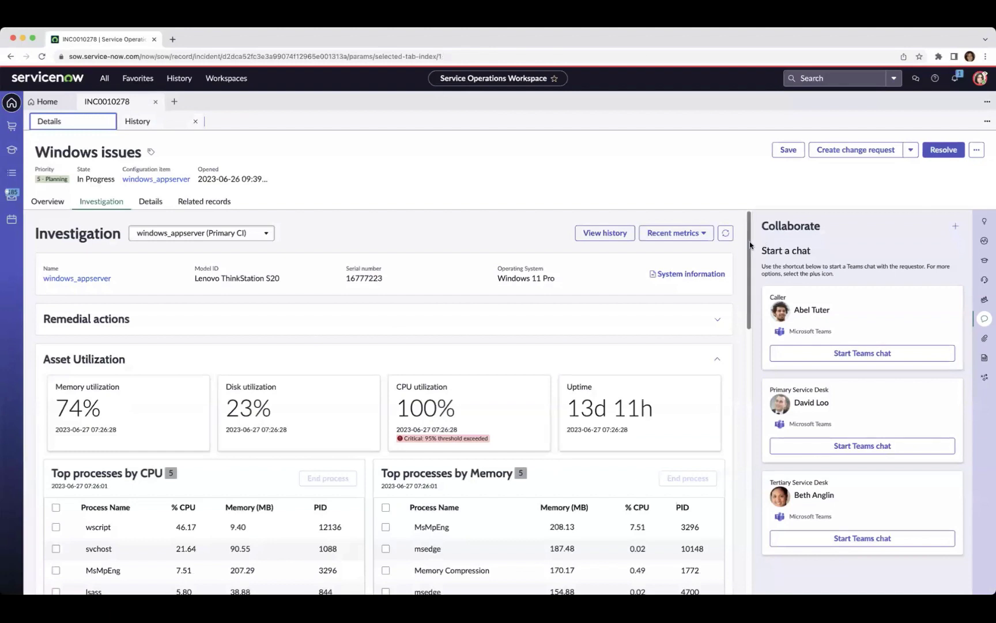
mouse_move(750, 245)
mouse_down()
mouse_move(748, 276)
mouse_move(743, 261)
mouse_up()
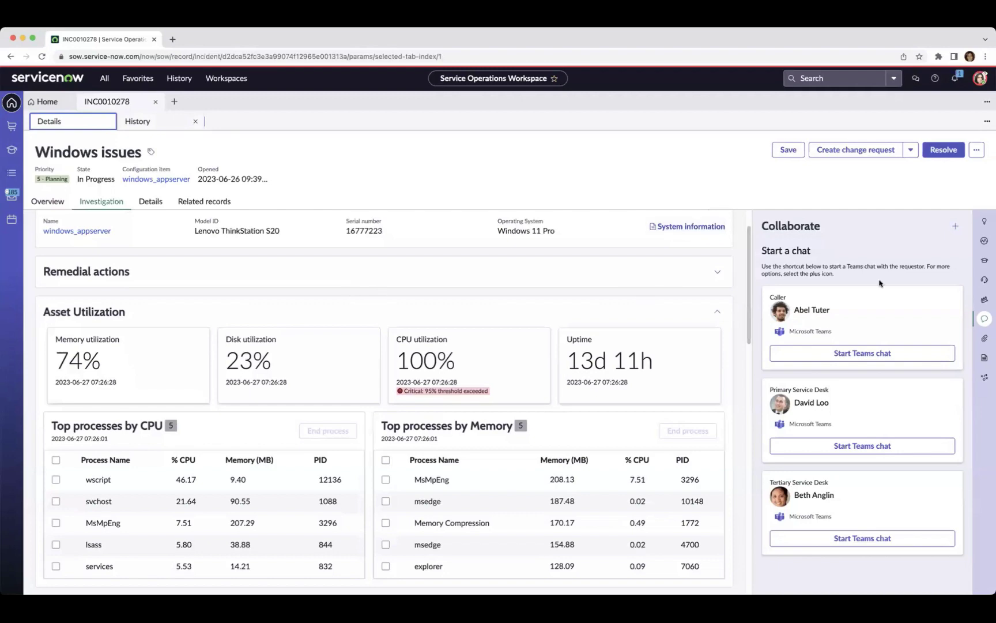
drag(750, 307, 751, 361)
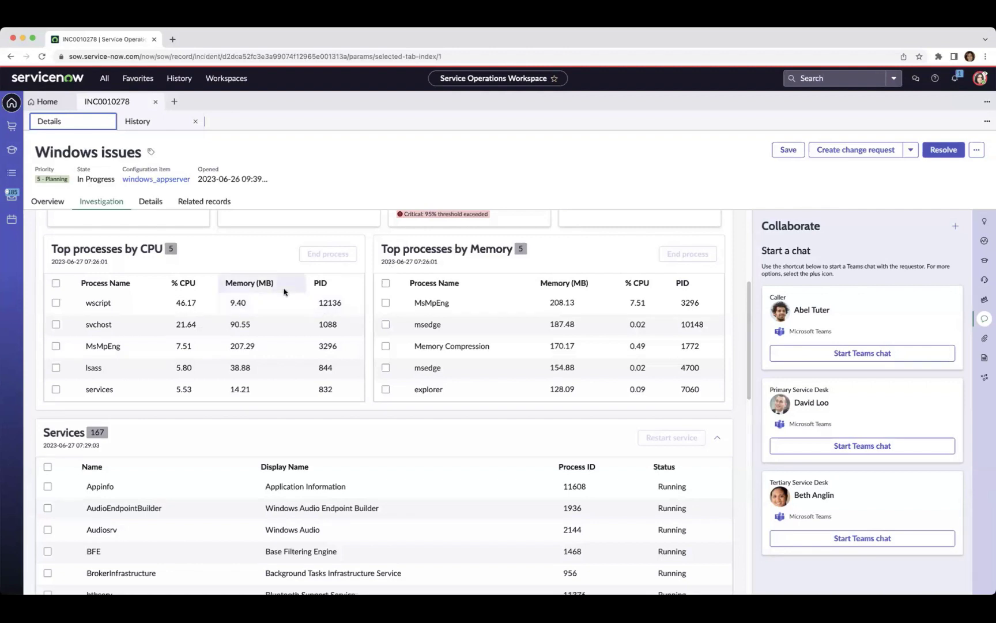
click(56, 303)
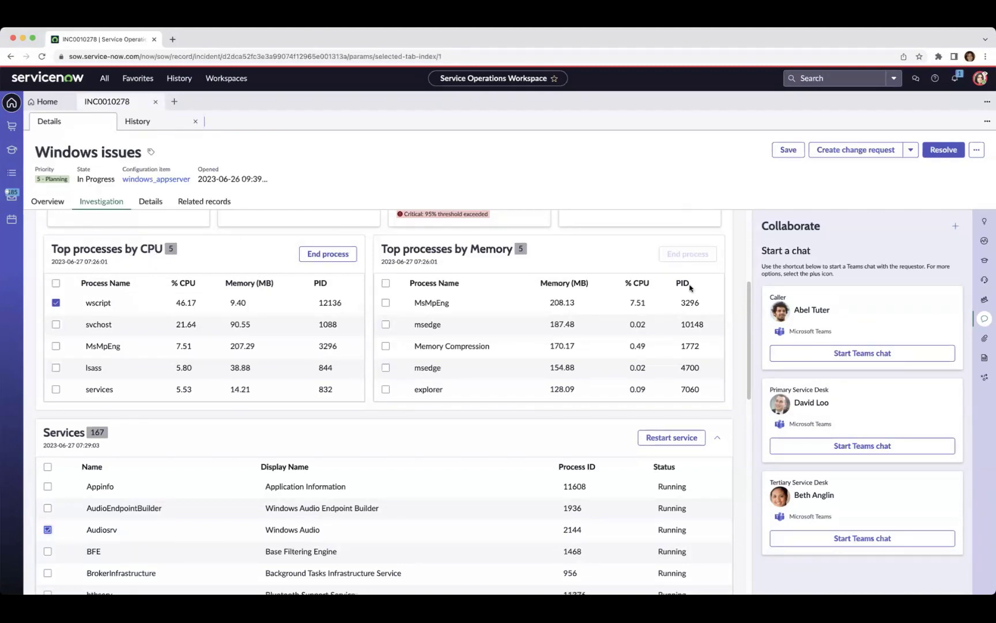
click(386, 326)
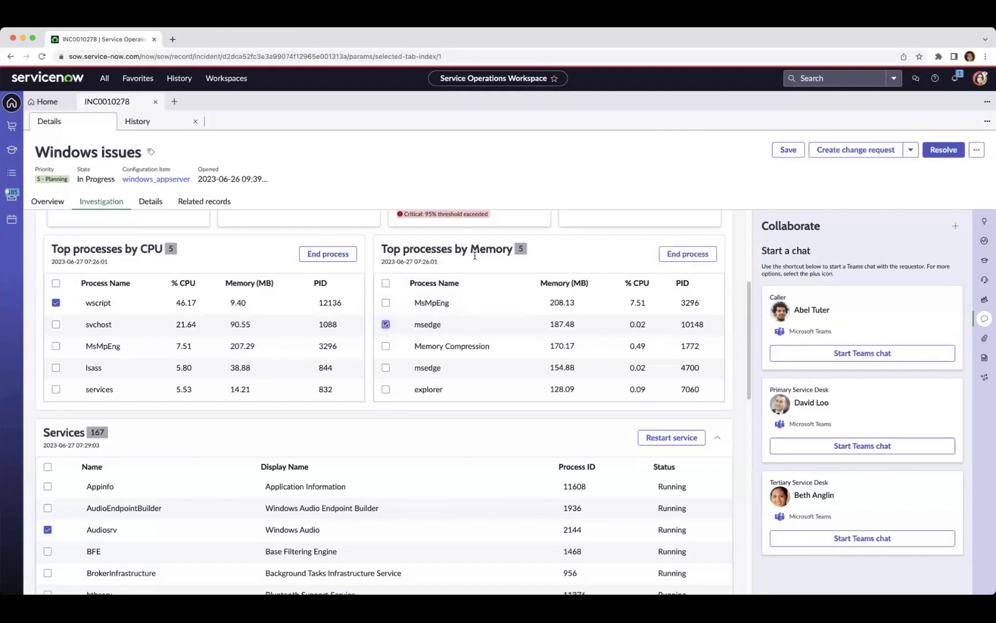
click(386, 323)
Look over the services list and clear the wscript process selection, keeping the Audiosrv service selected.
scroll(461, 323, down, 2)
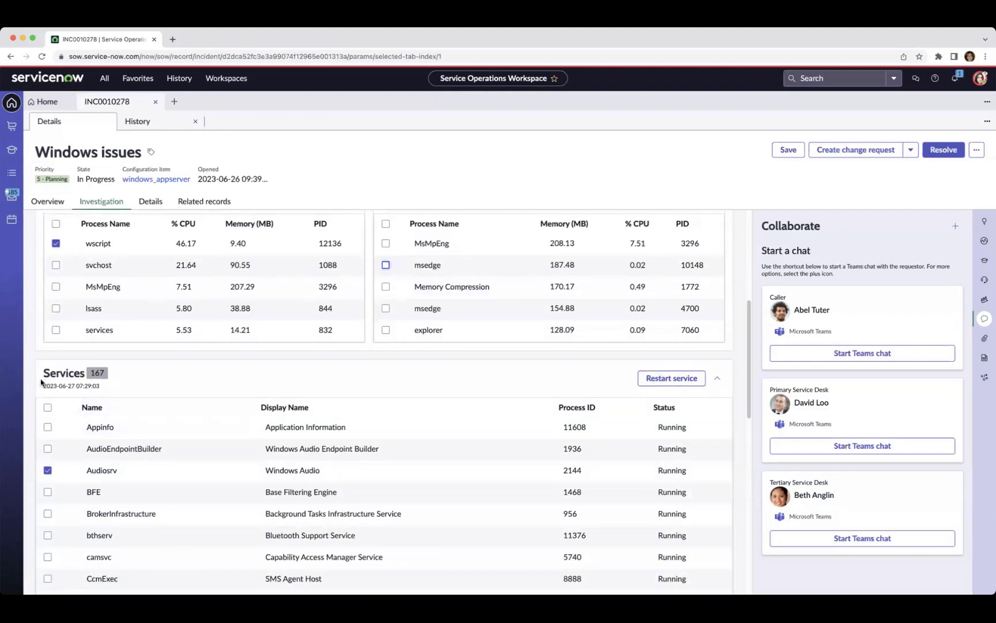
scroll(64, 471, down, 1)
scroll(63, 471, down, 2)
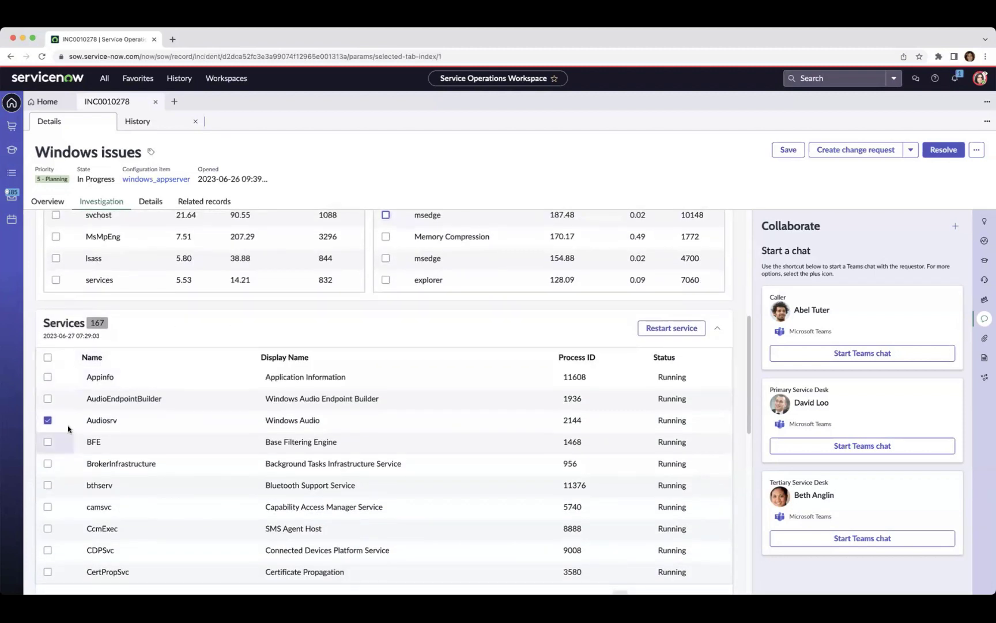
click(679, 335)
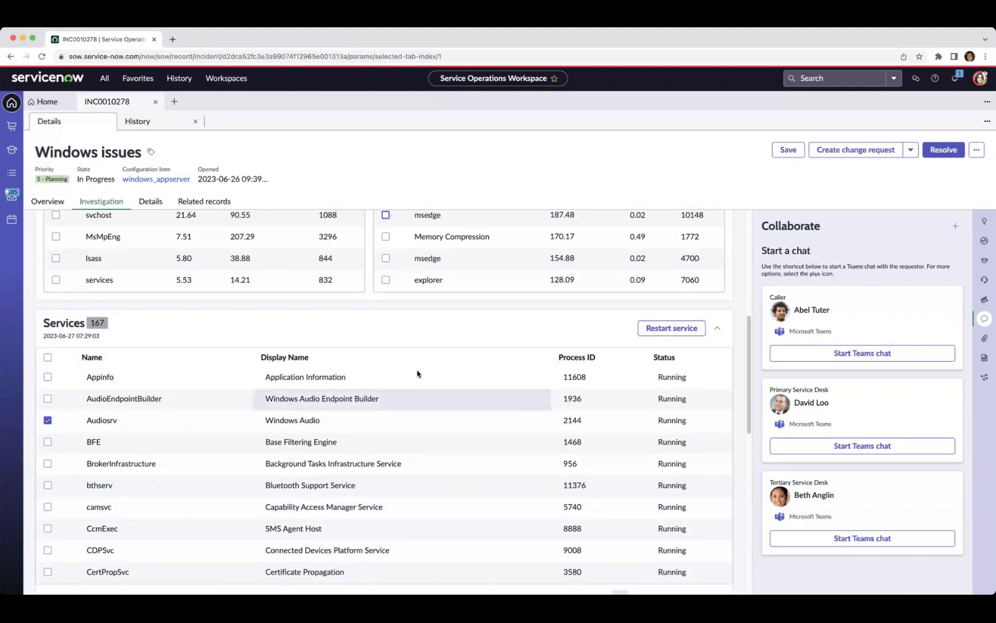
scroll(176, 298, up, 2)
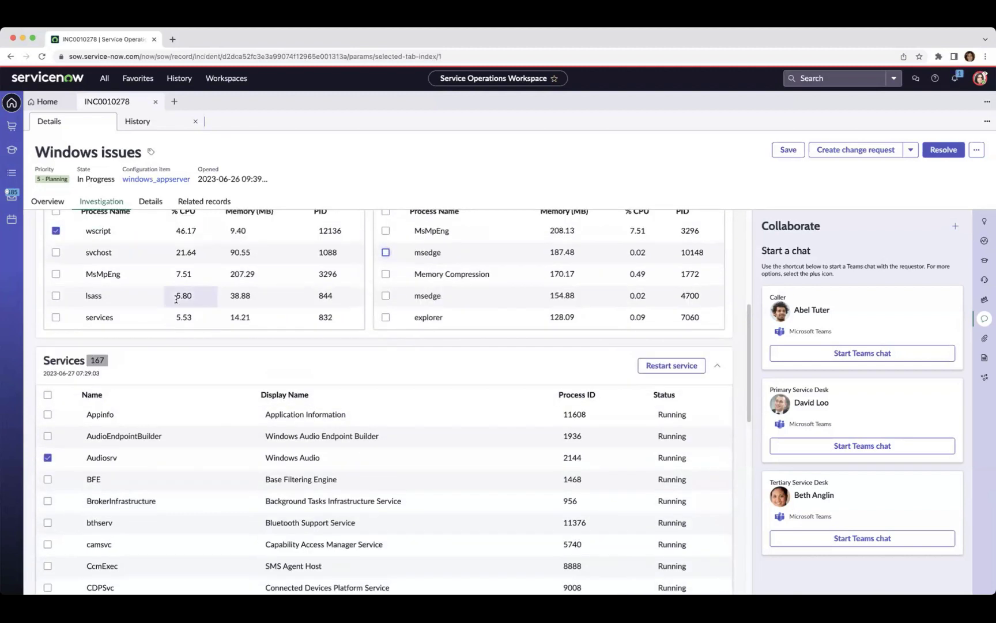
click(56, 231)
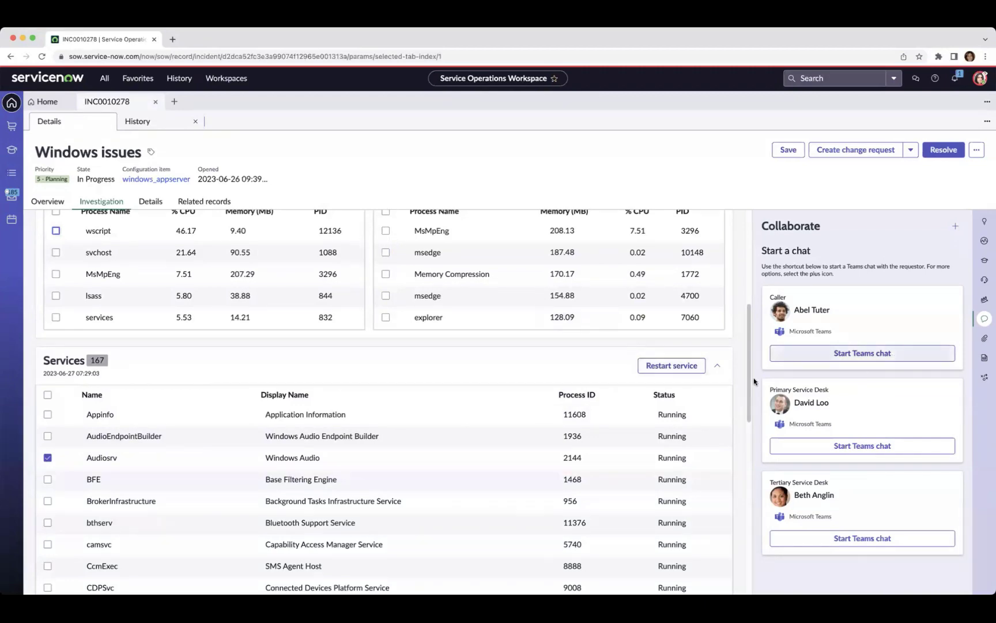
Start the restart action for the selected Audiosrv (Windows Audio) service on windows_appserver.
scroll(753, 321, up, 1)
scroll(752, 321, up, 8)
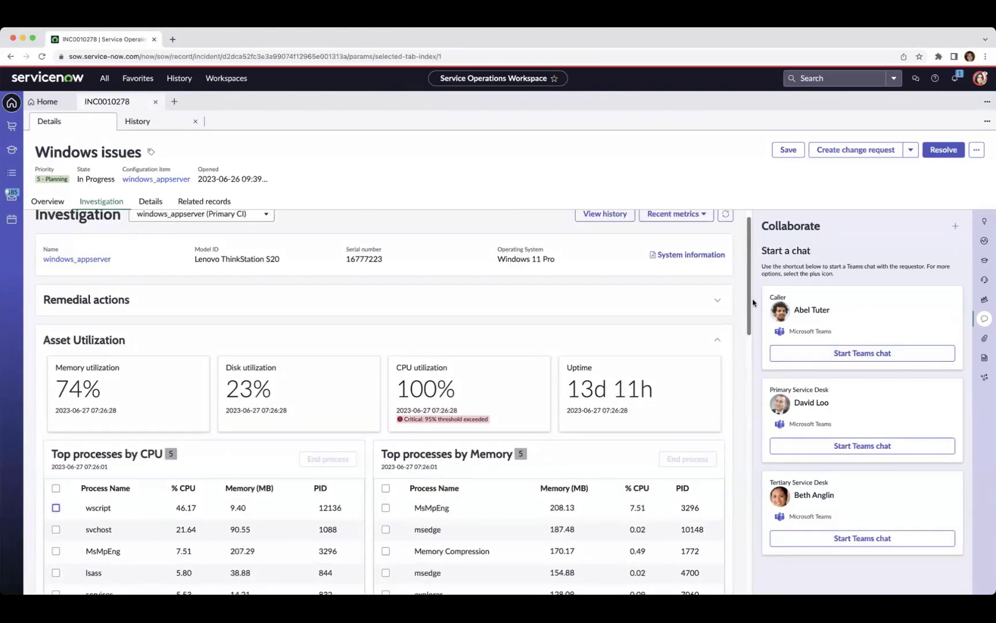
scroll(725, 304, up, 1)
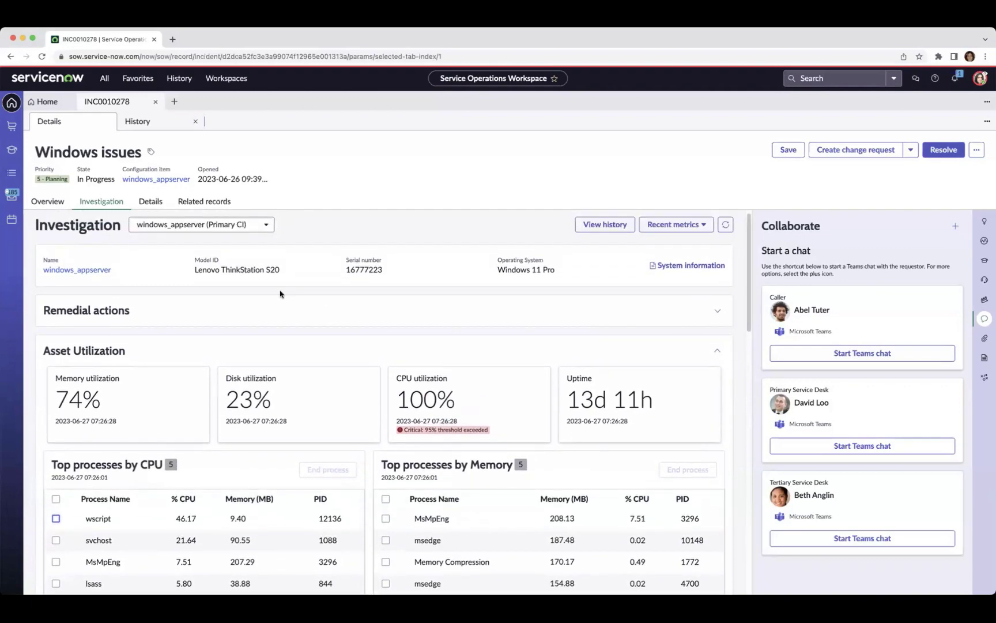
scroll(666, 363, down, 6)
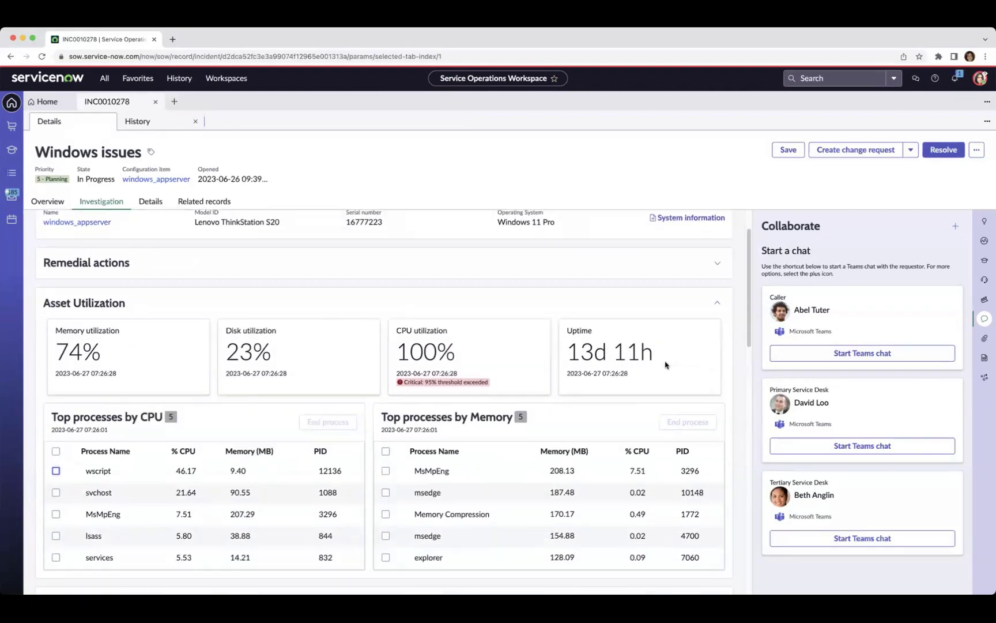
scroll(666, 364, down, 1)
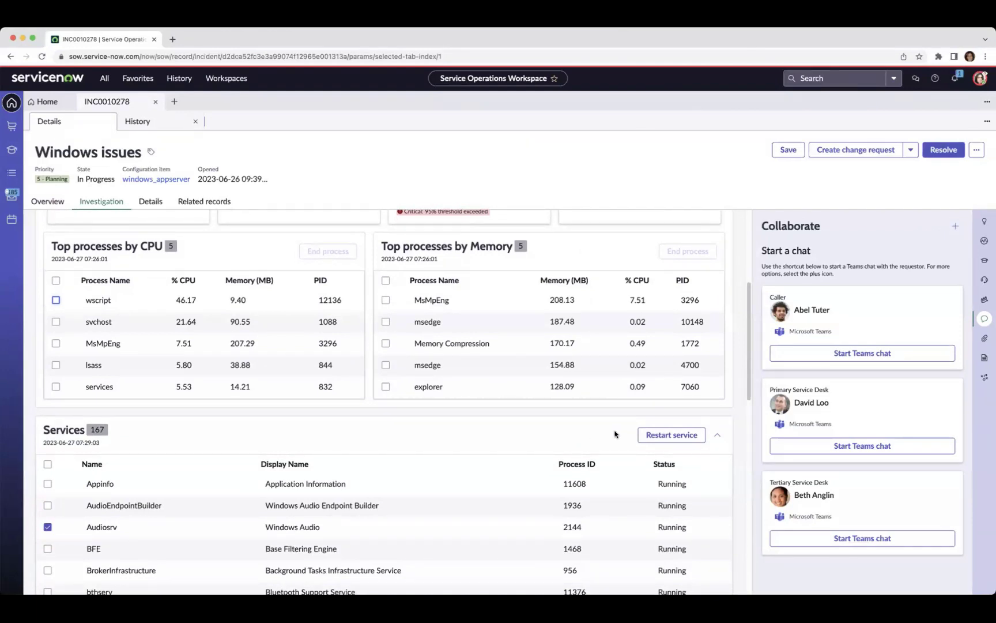
click(660, 436)
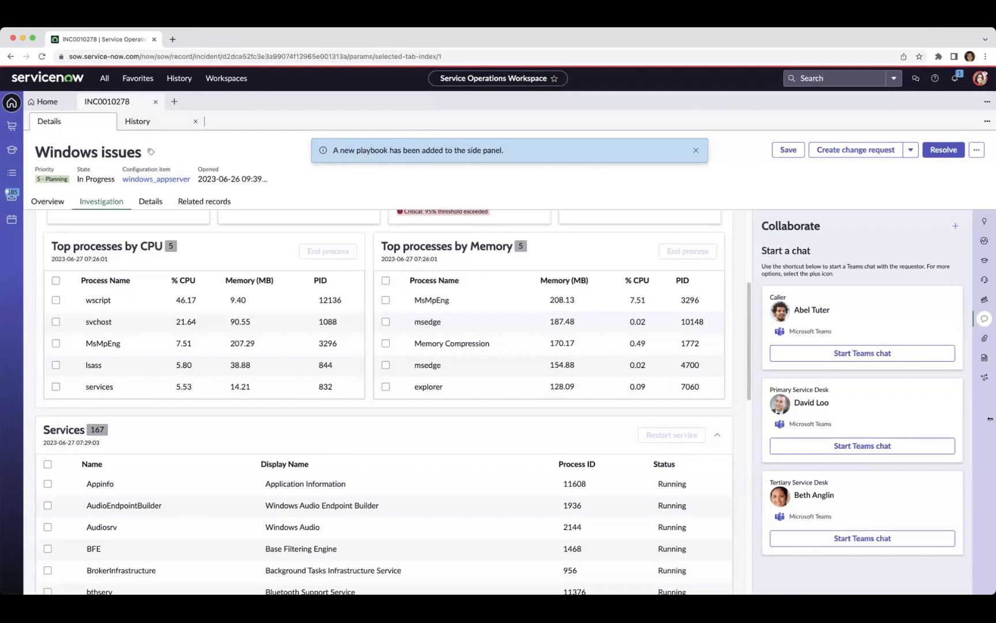
Open the Remedial actions side tool, check its current and history lists, and dismiss the new playbook notice.
click(984, 378)
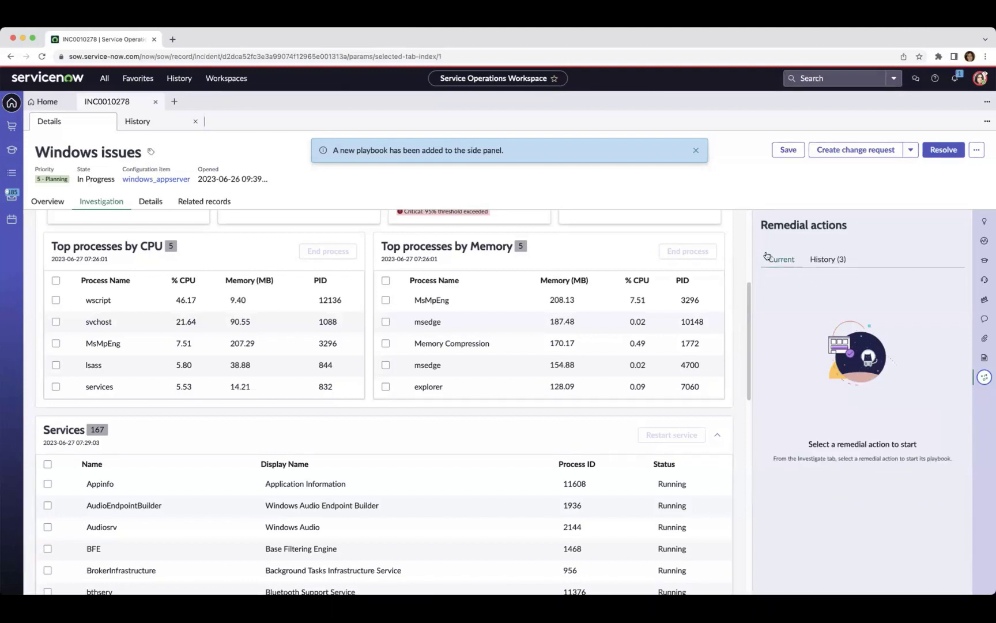
click(779, 266)
click(817, 259)
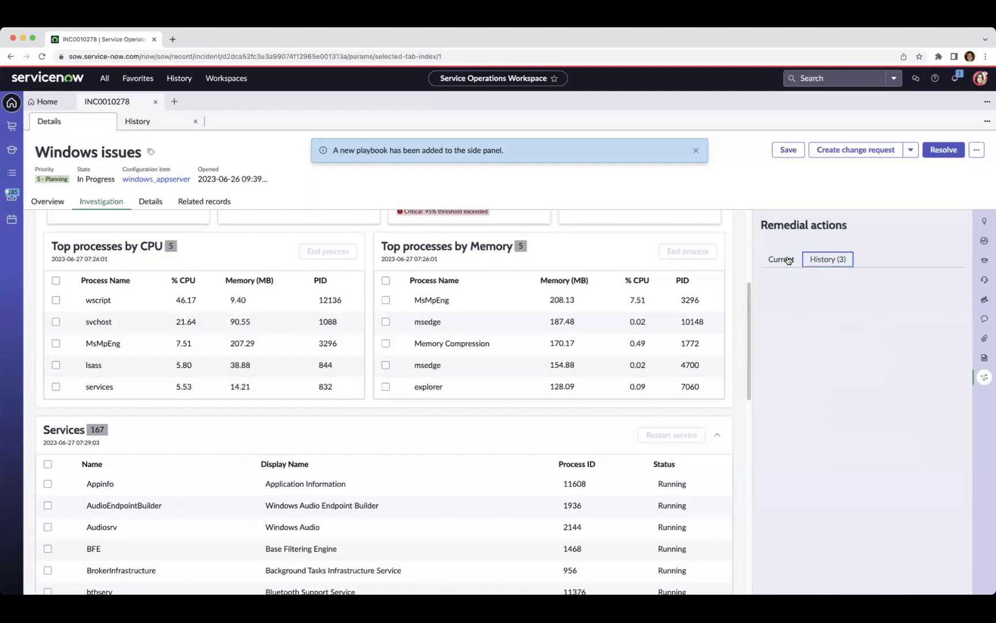
click(783, 259)
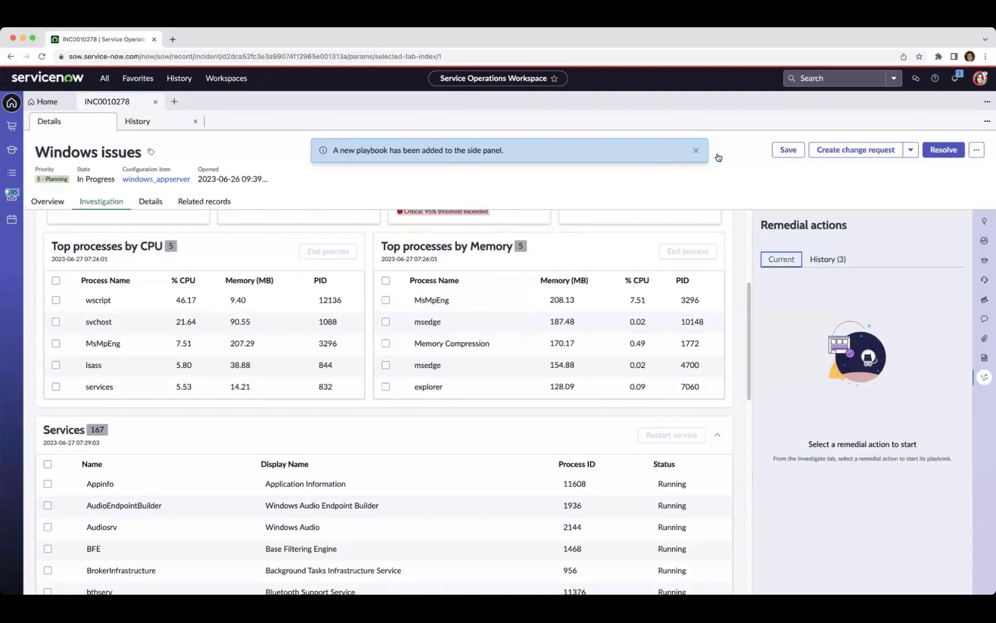
click(696, 150)
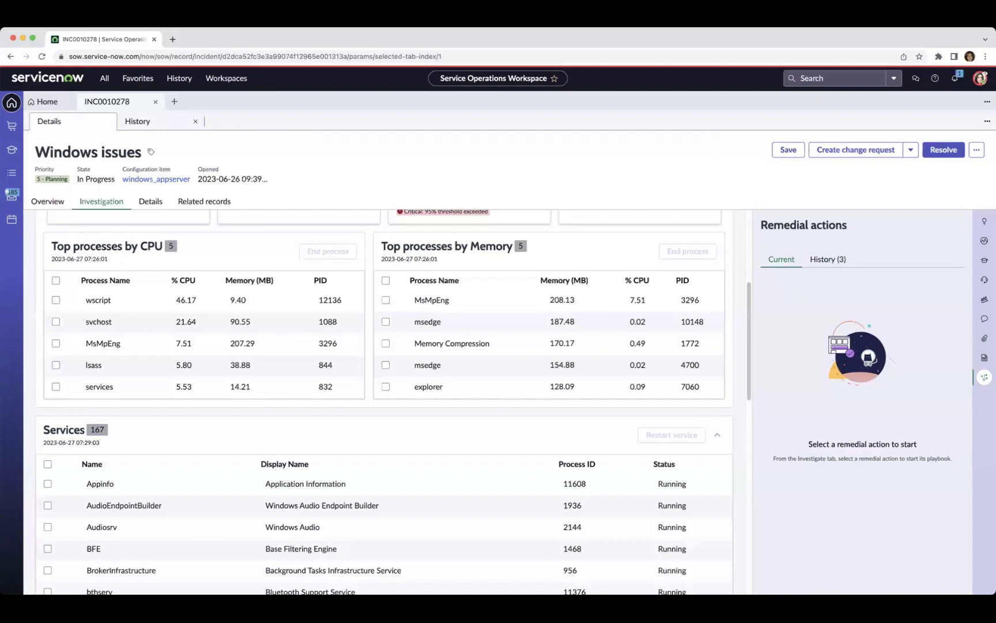
Reload the incident page to refresh the investigation and its remedial actions.
click(42, 56)
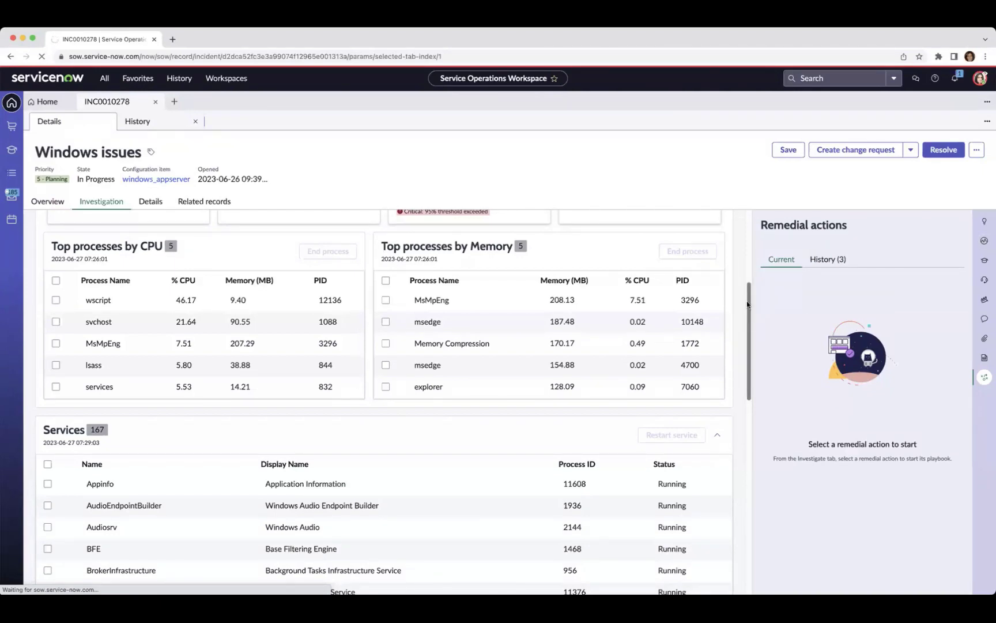
scroll(747, 304, up, 5)
scroll(744, 328, down, 5)
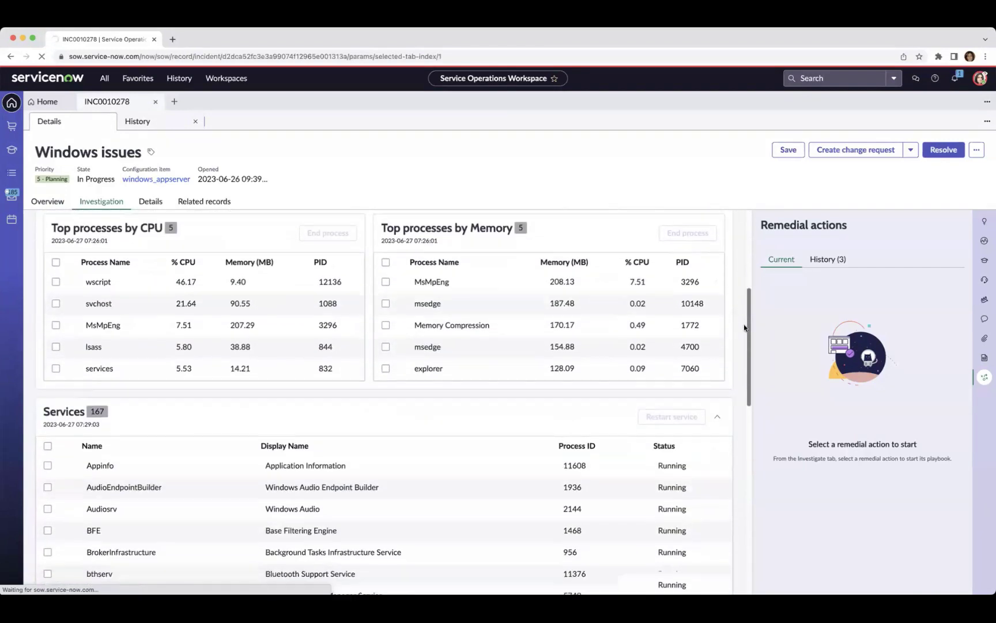
scroll(744, 327, down, 1)
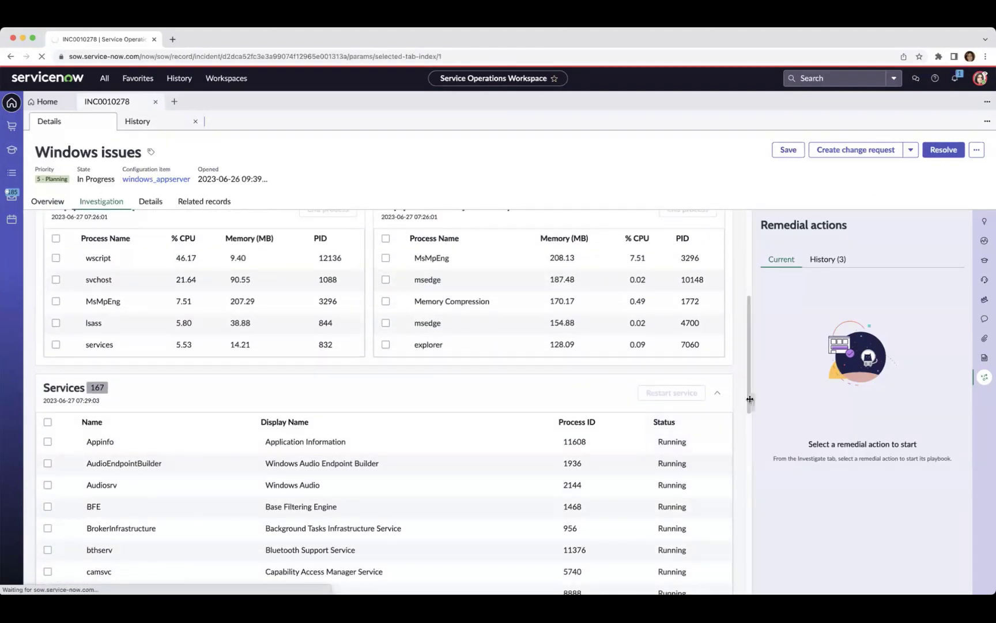
drag(749, 398, 742, 399)
scroll(369, 404, down, 1)
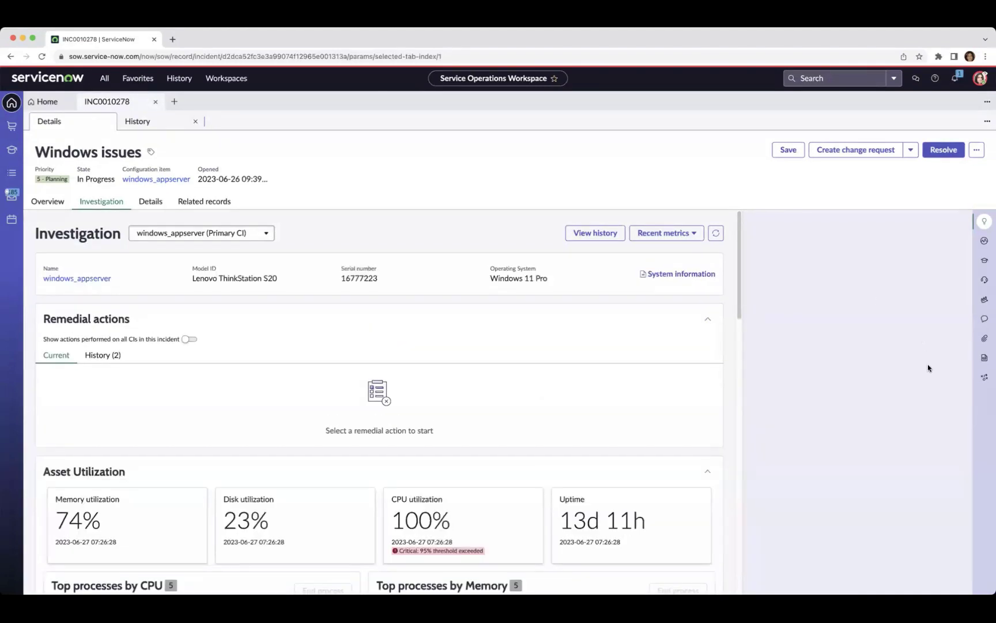
Select the Audiosrv (Windows Audio) service in the windows_appserver services list and start its restart action.
scroll(596, 438, down, 5)
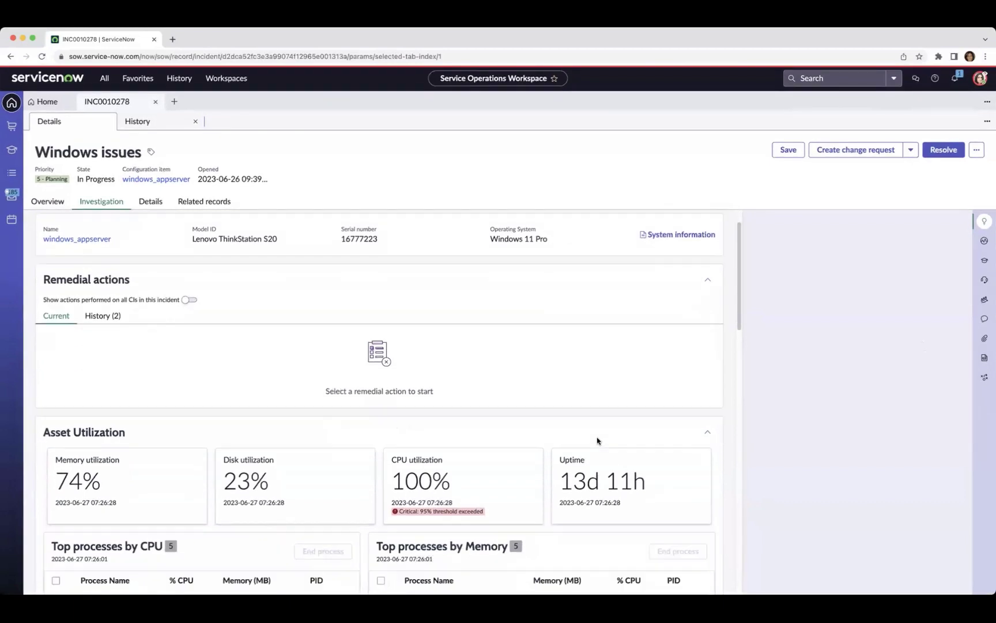
scroll(597, 441, down, 2)
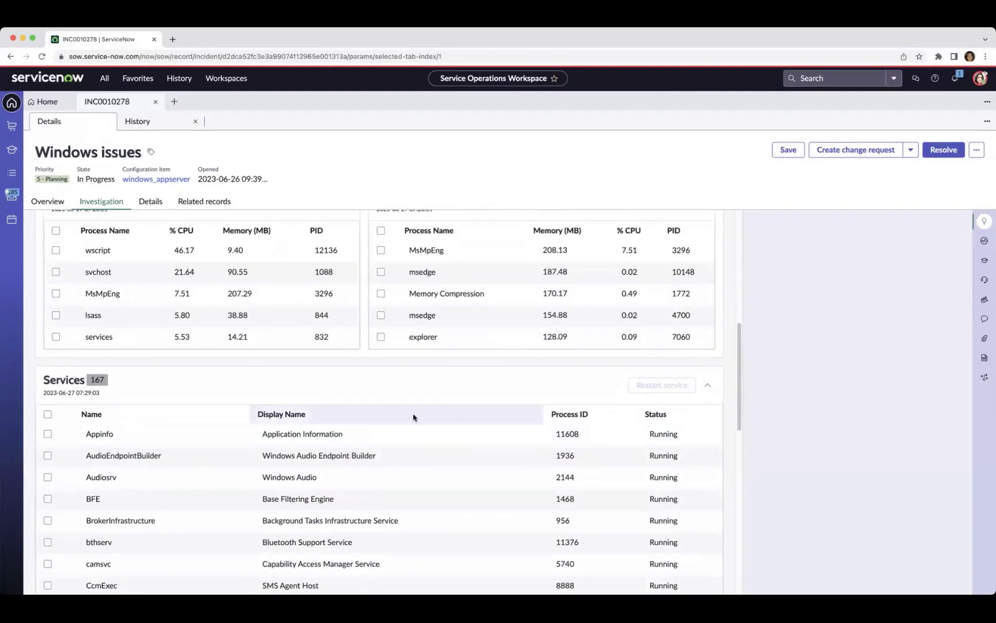
scroll(167, 422, down, 1)
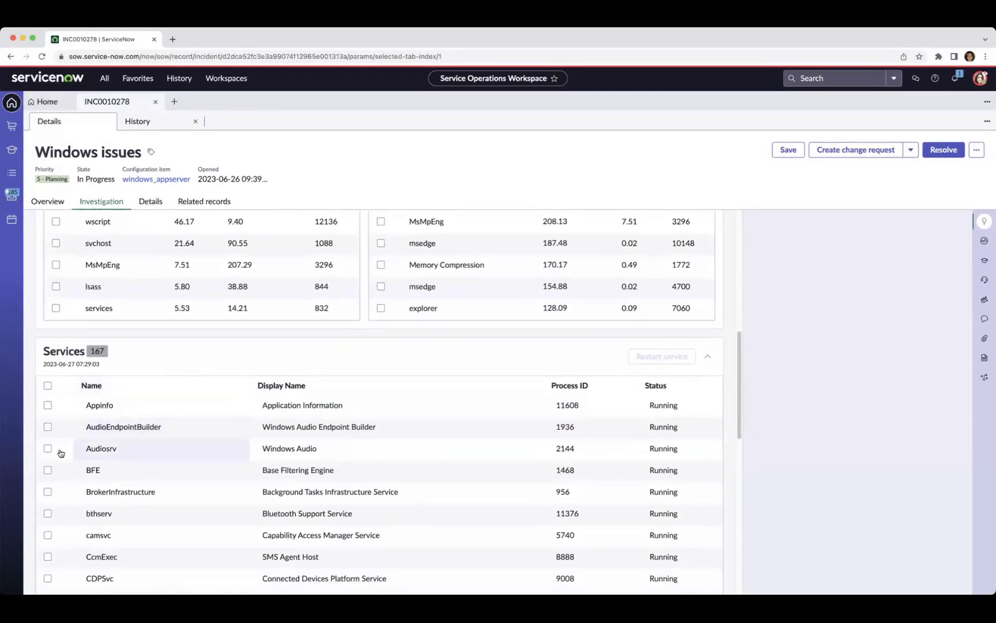
click(48, 449)
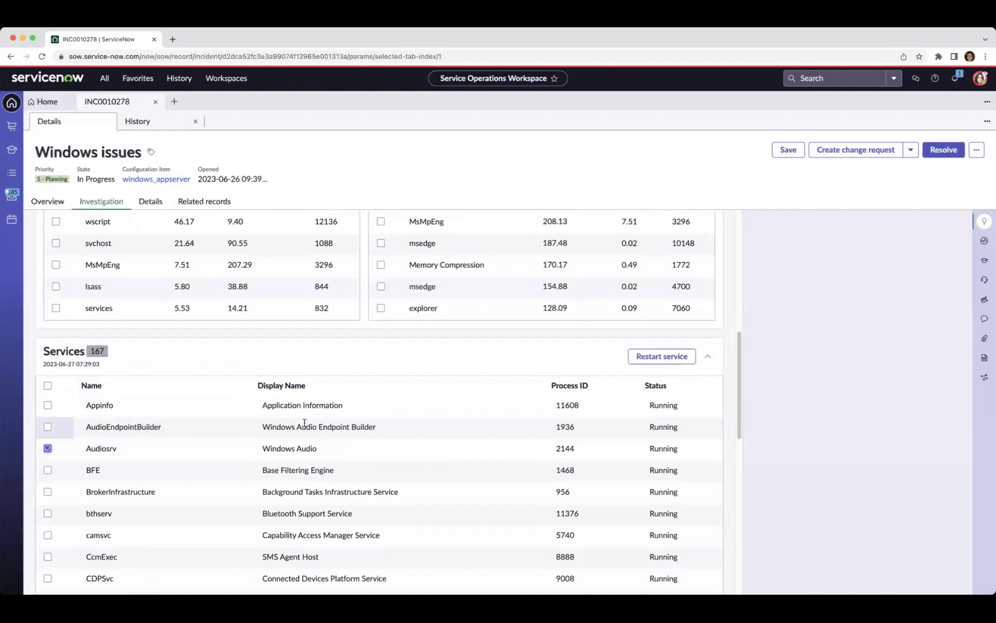
click(661, 362)
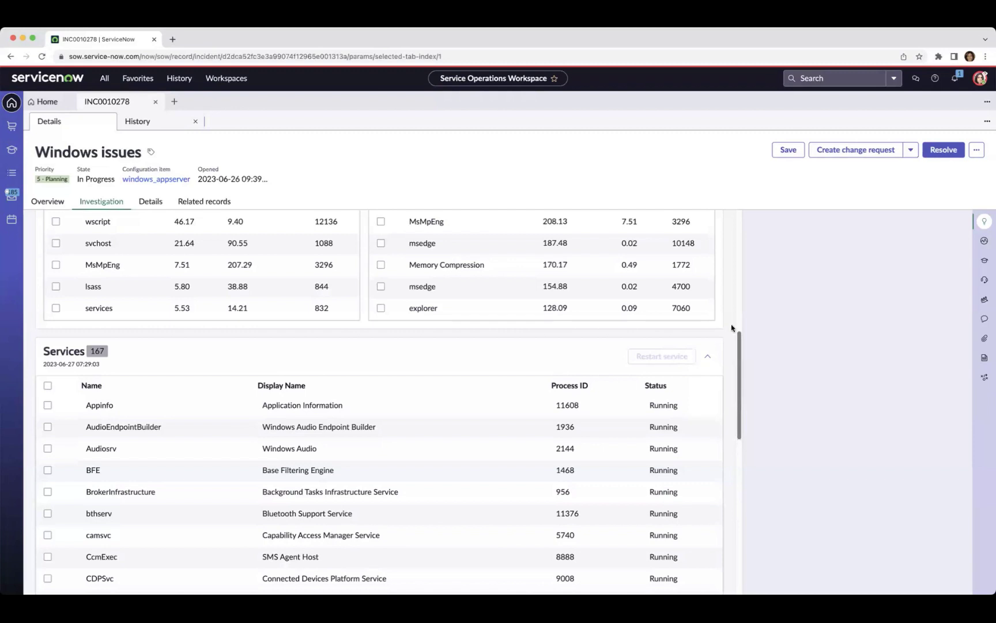
Open the playbook side tool for the restart action and dismiss the new playbook notice.
scroll(732, 327, up, 15)
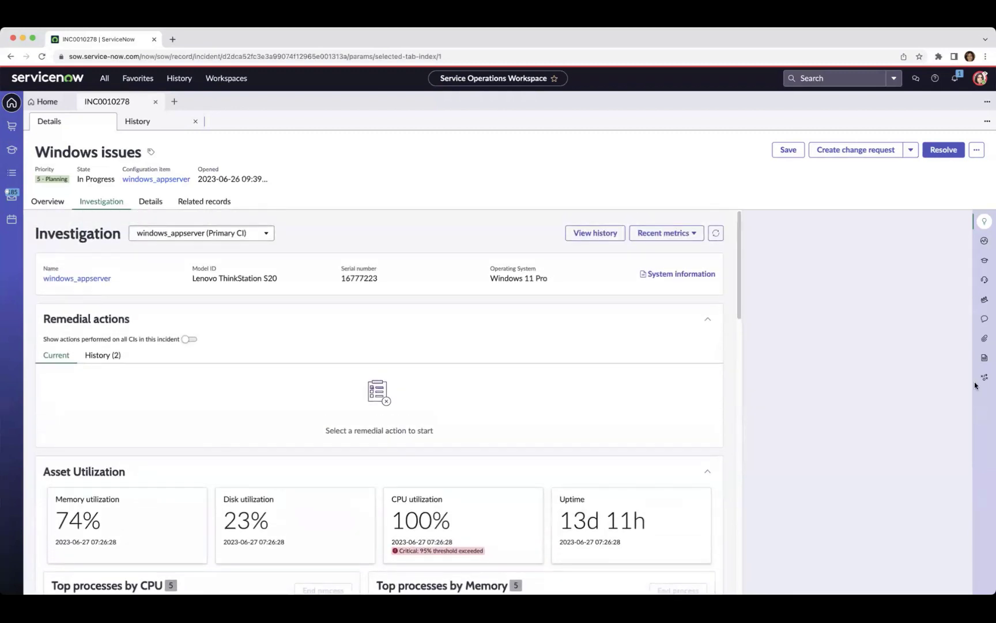
click(984, 377)
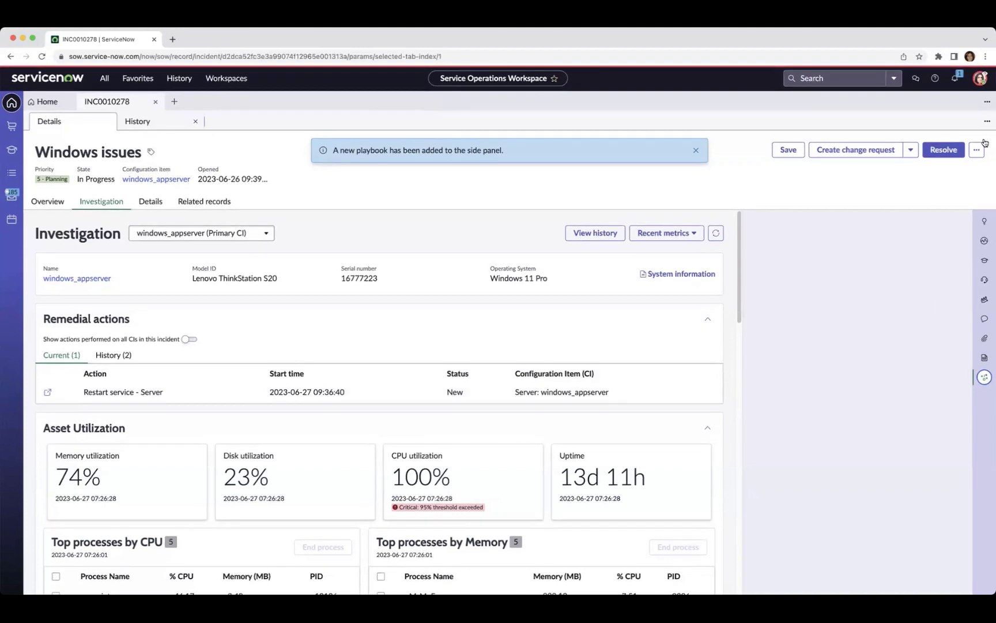
click(983, 378)
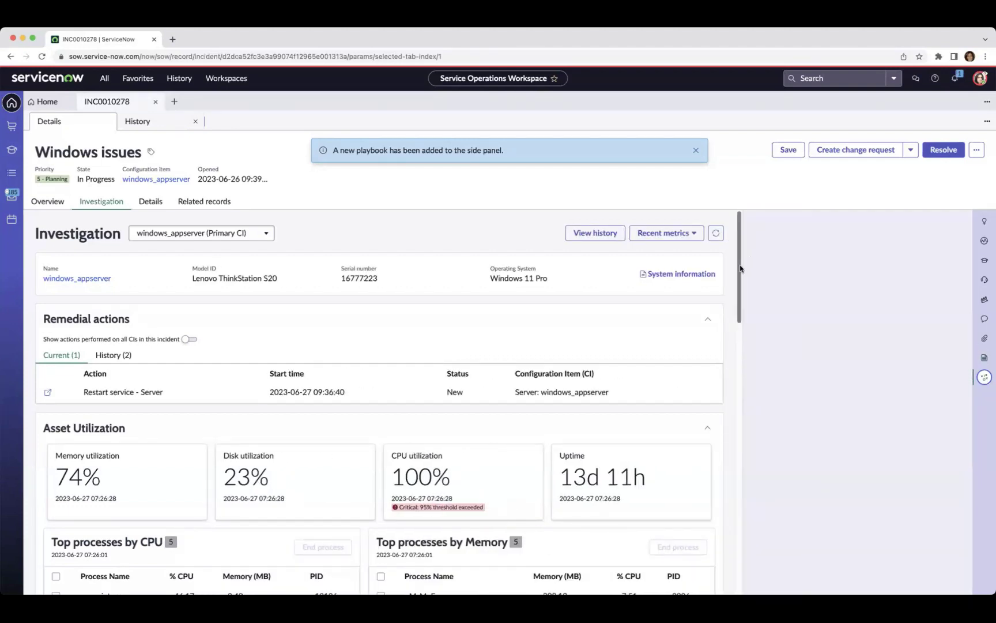
click(696, 150)
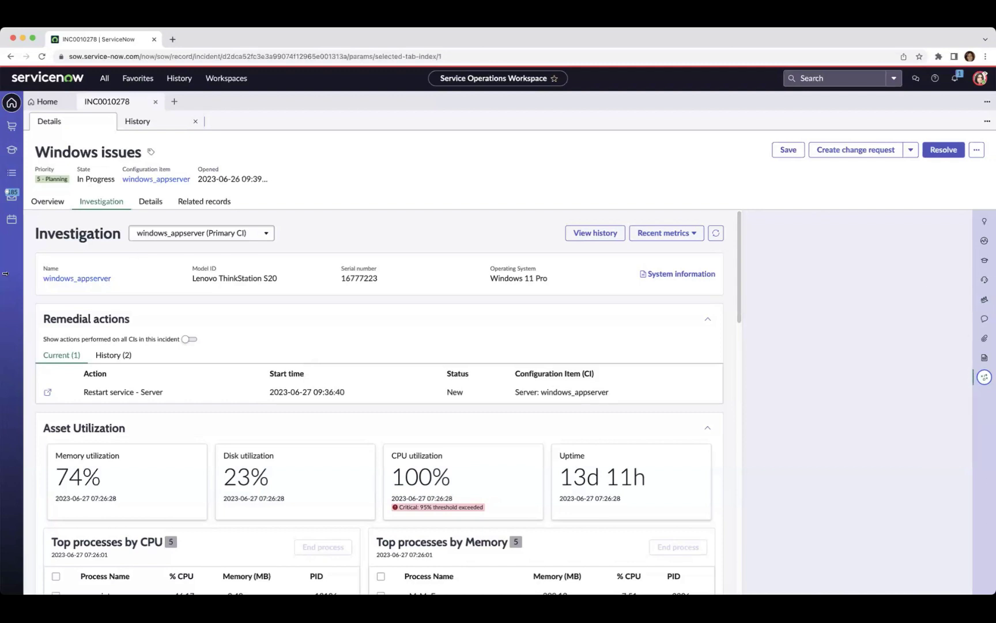
View the demo-win-1 investigation, collapse its Remedial actions section, and return to windows_appserver (Primary CI).
click(262, 235)
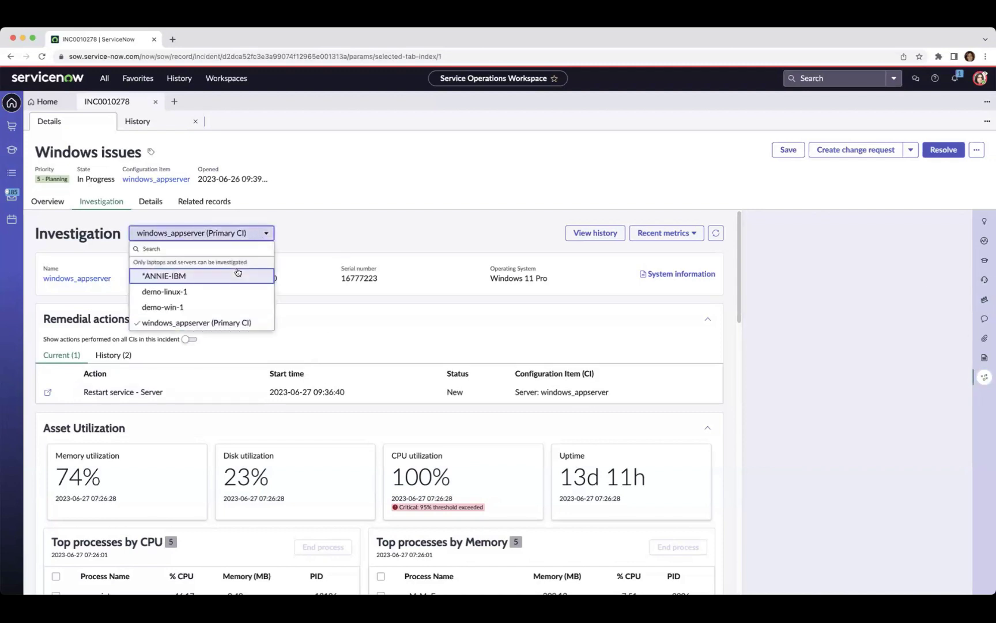
click(211, 306)
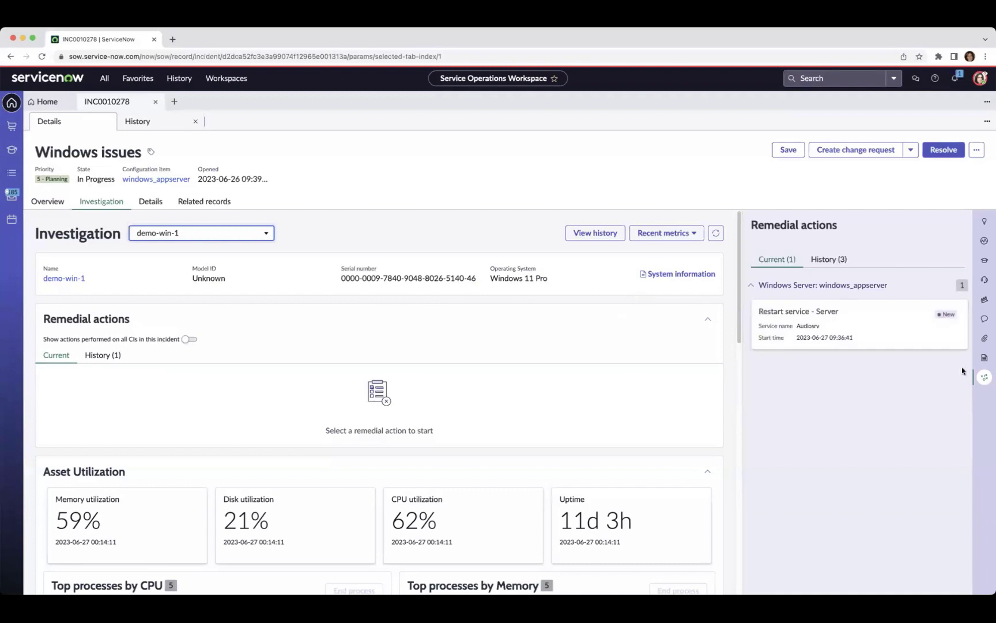
click(707, 323)
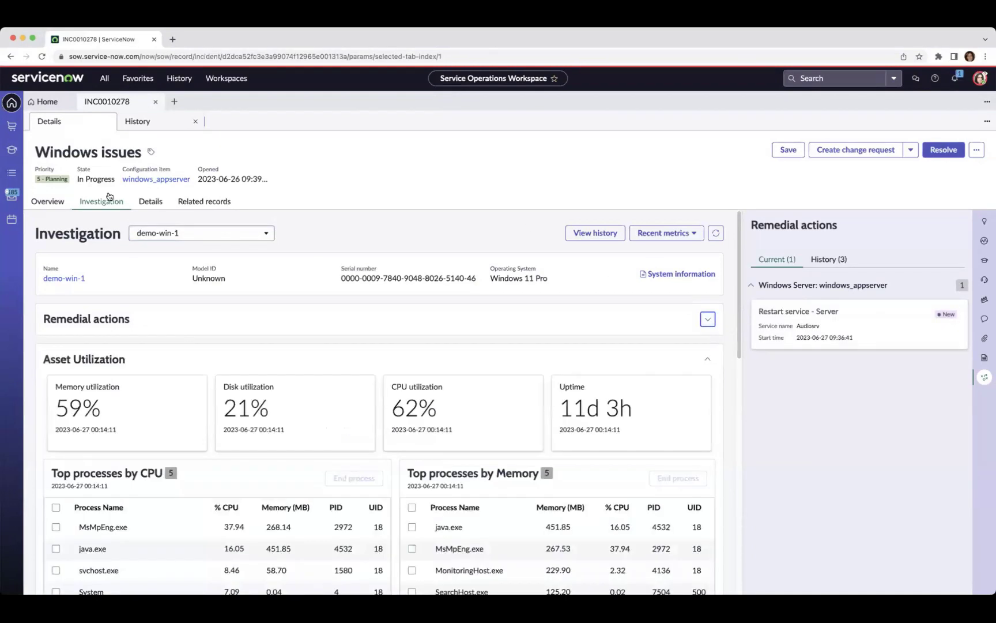
click(225, 235)
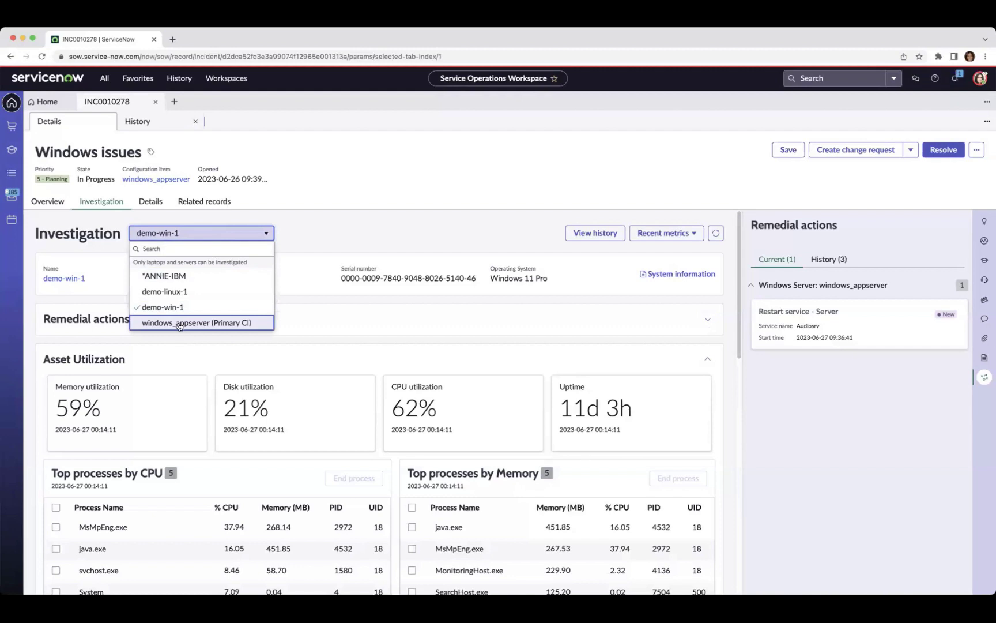
click(177, 325)
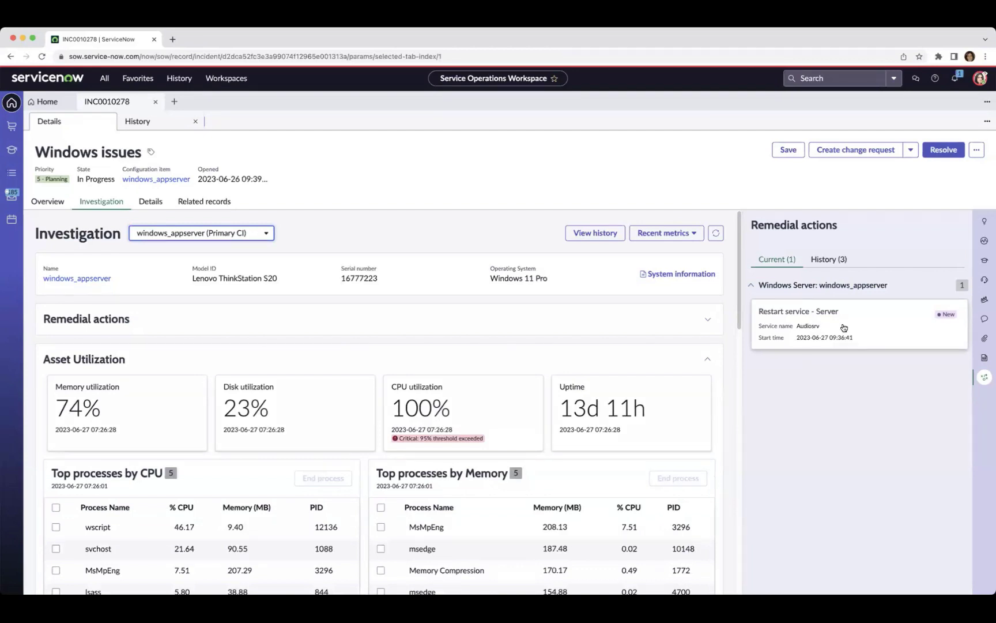
Create a change request for the new Audiosrv restart action with assignment group Hardware, an assignee from that group, and short description "restart service".
click(843, 327)
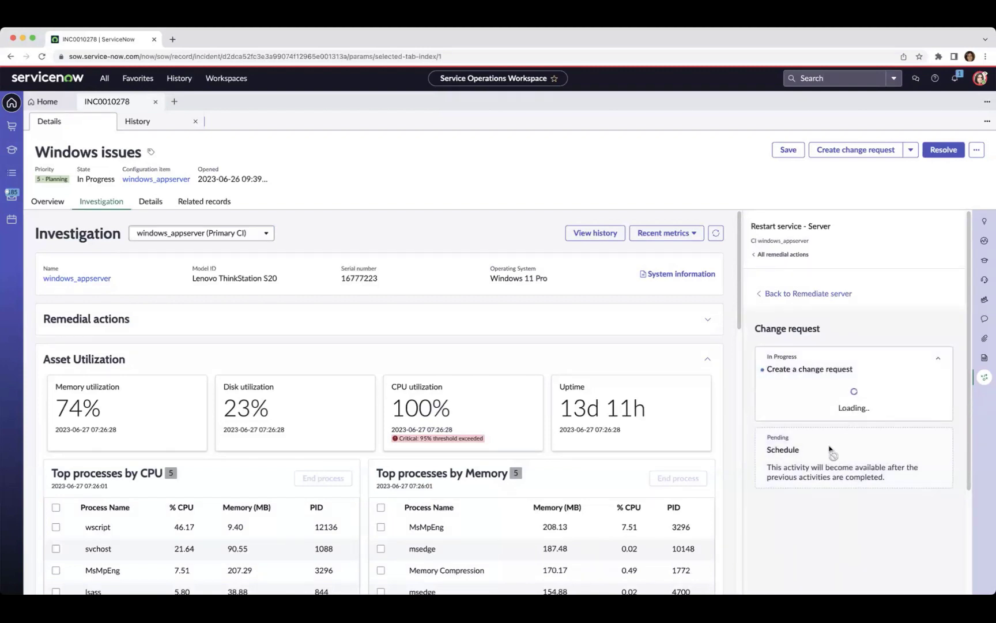
scroll(852, 436, down, 4)
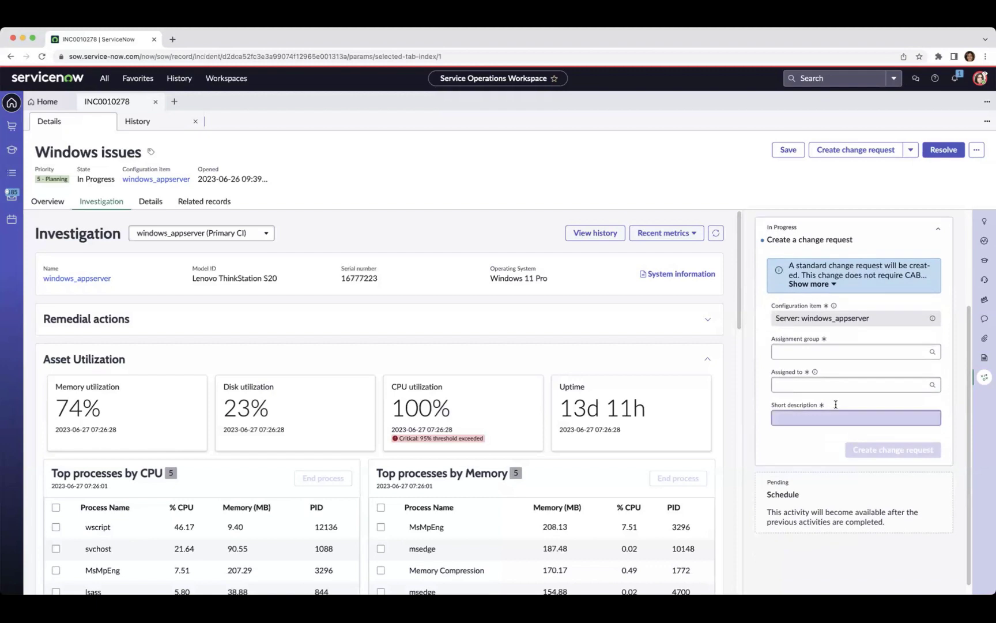
click(830, 351)
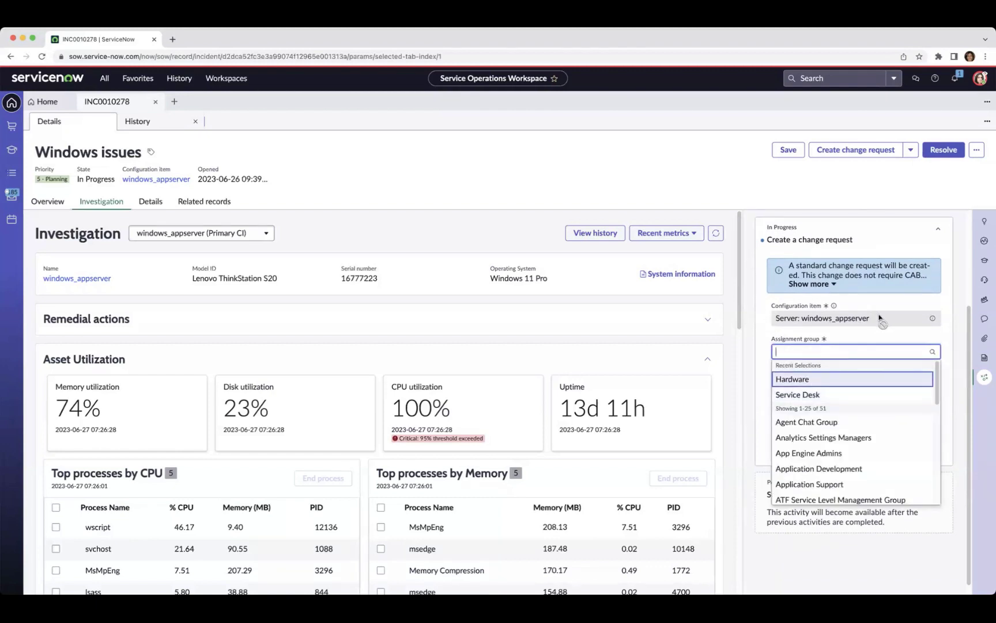
click(830, 378)
click(830, 382)
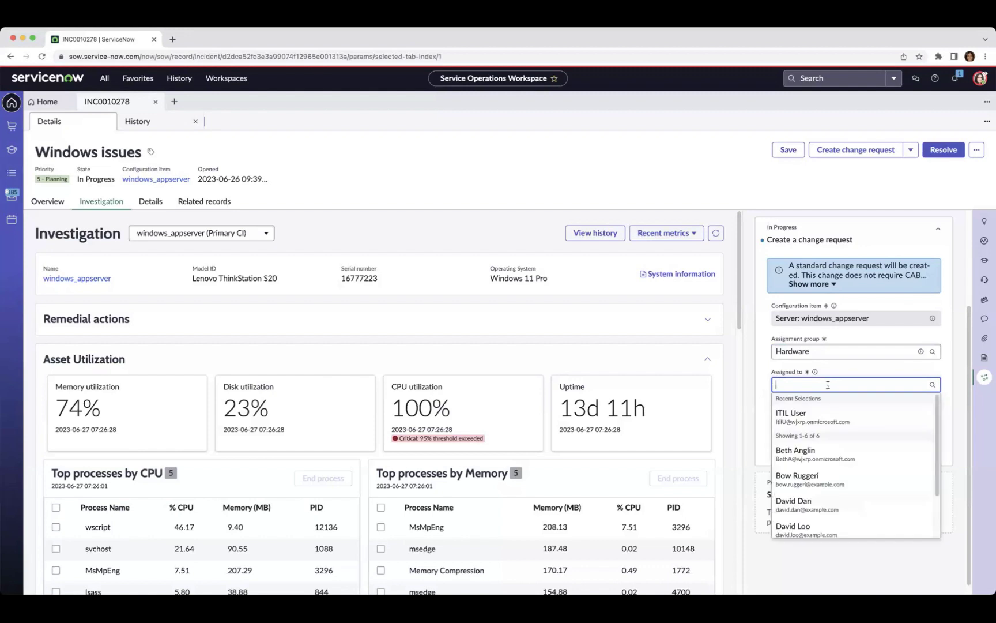
click(818, 454)
click(840, 415)
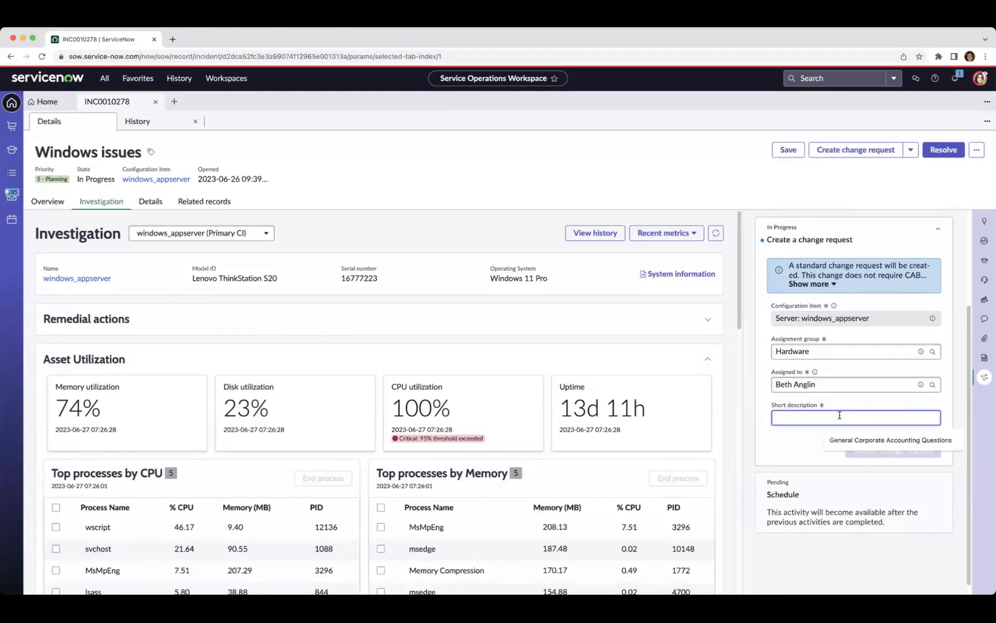
text(restart s)
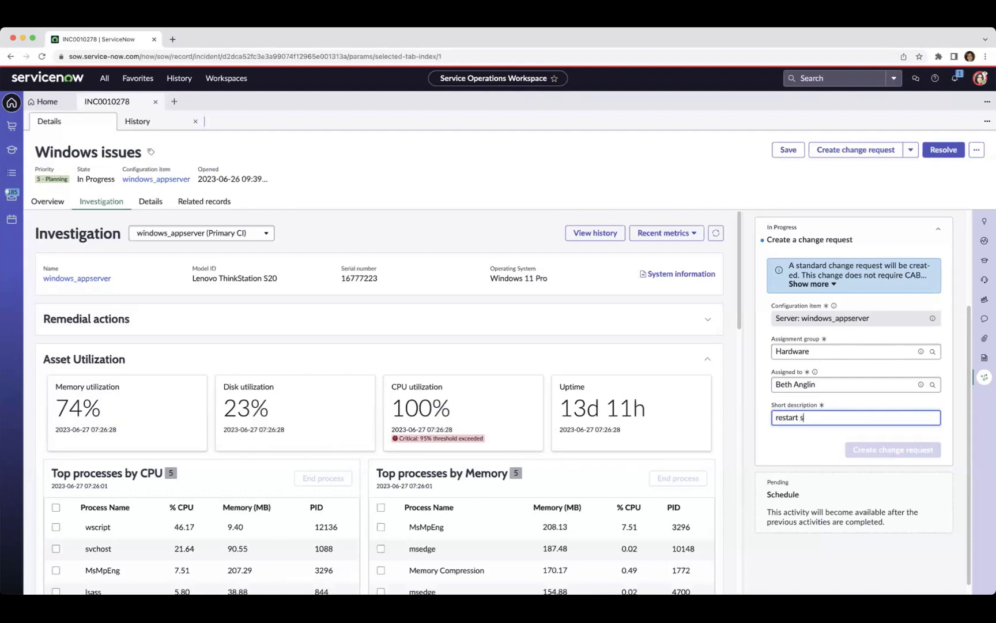
text(ervice)
click(799, 451)
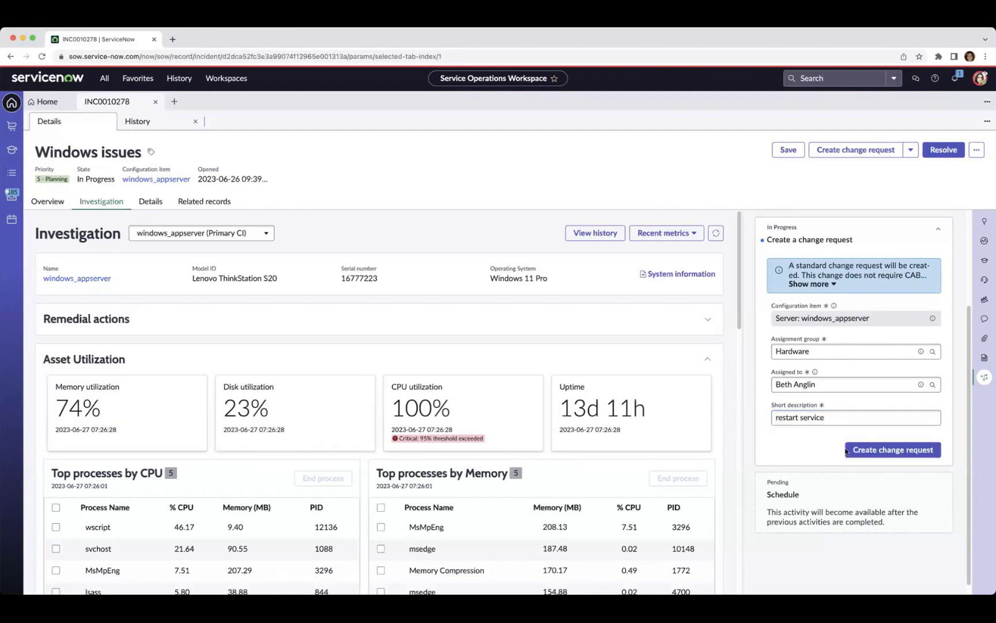
click(875, 455)
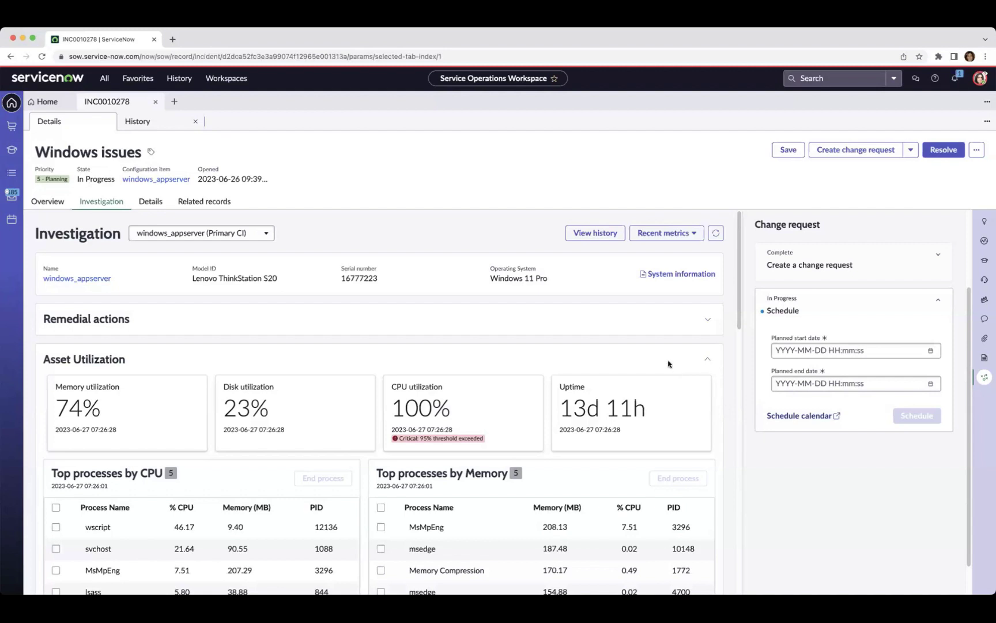
Expand the Remedial actions section, review the history for windows_appserver, and switch the investigation to demo-win-1.
click(706, 319)
click(118, 355)
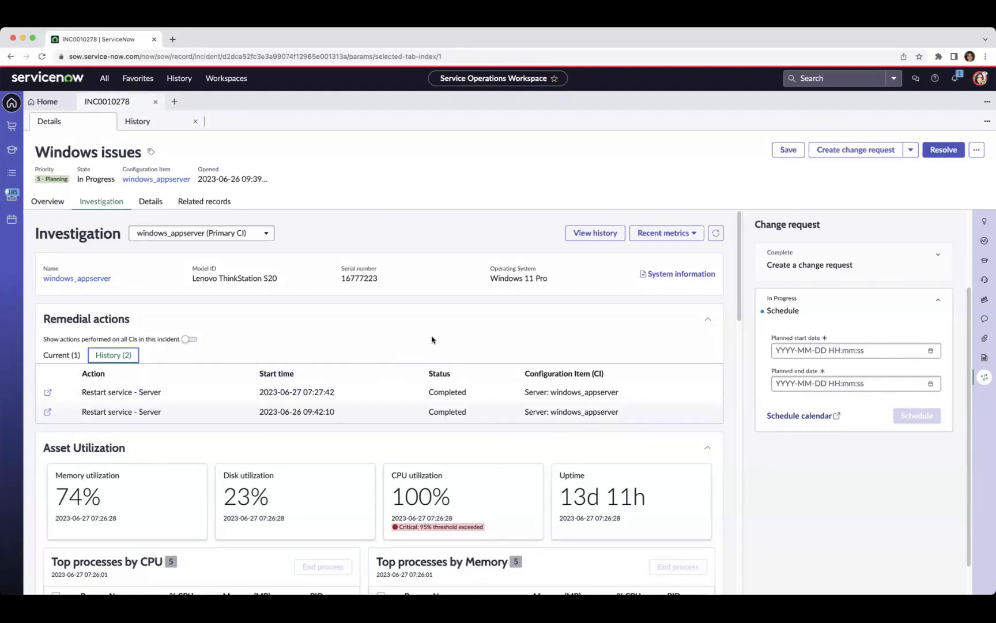
scroll(404, 326, down, 2)
scroll(396, 324, up, 2)
click(260, 233)
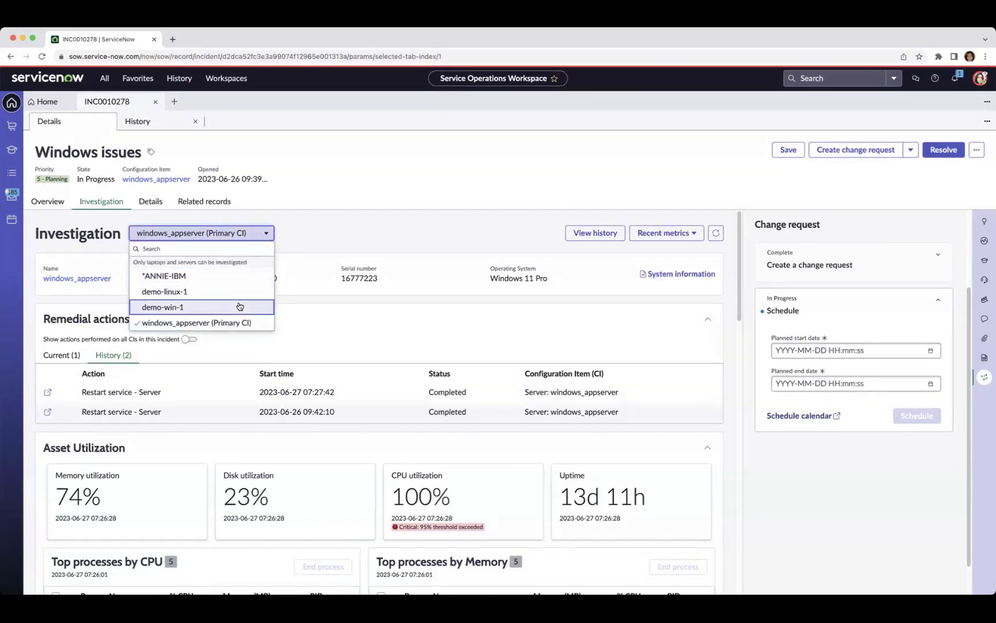
click(239, 305)
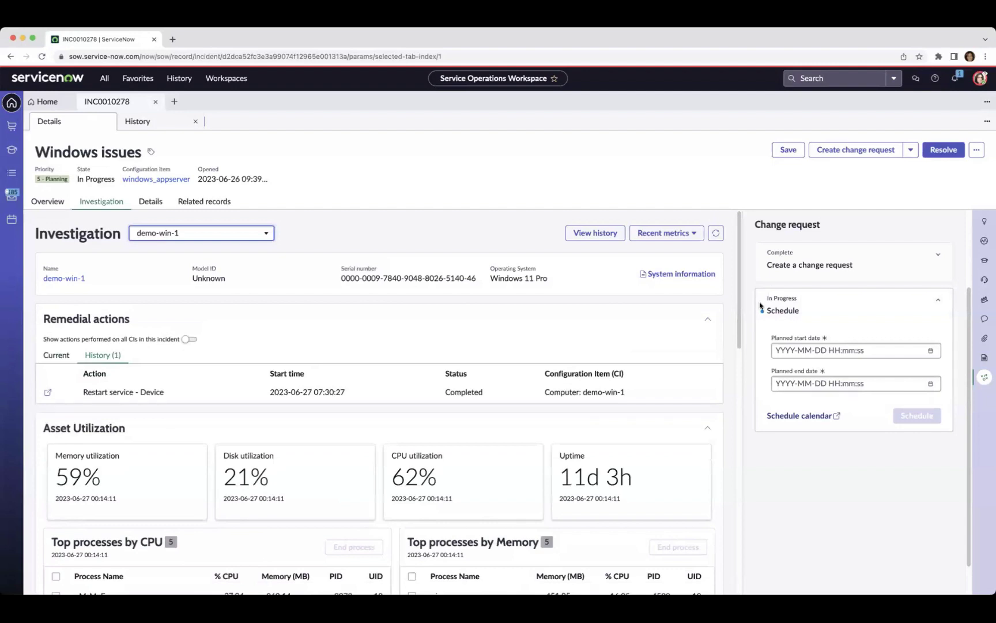
Close and reopen the playbook side tool and expand the completed "Create a change request" activity.
click(986, 377)
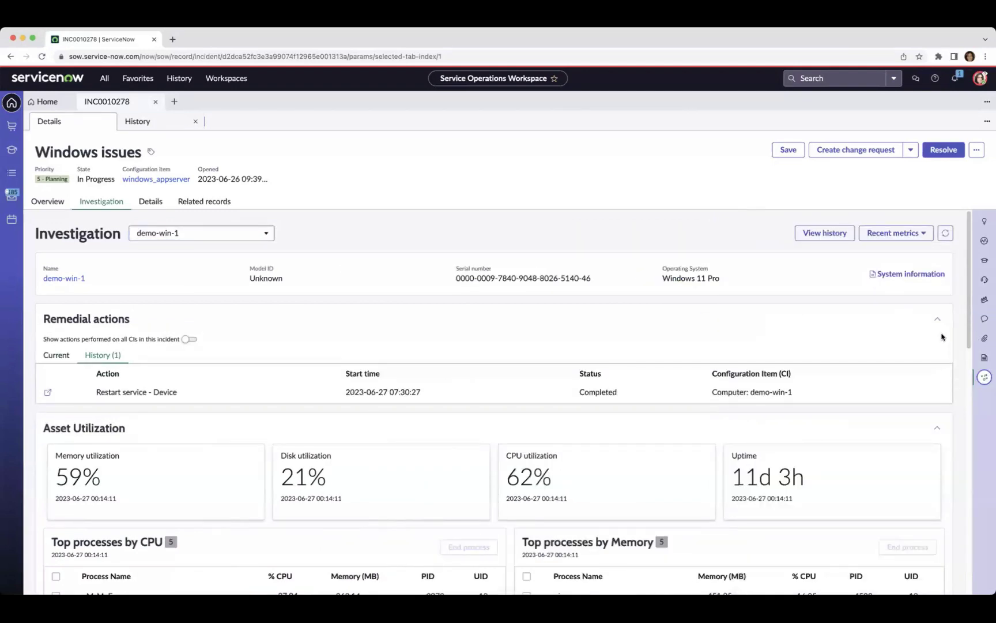
click(984, 377)
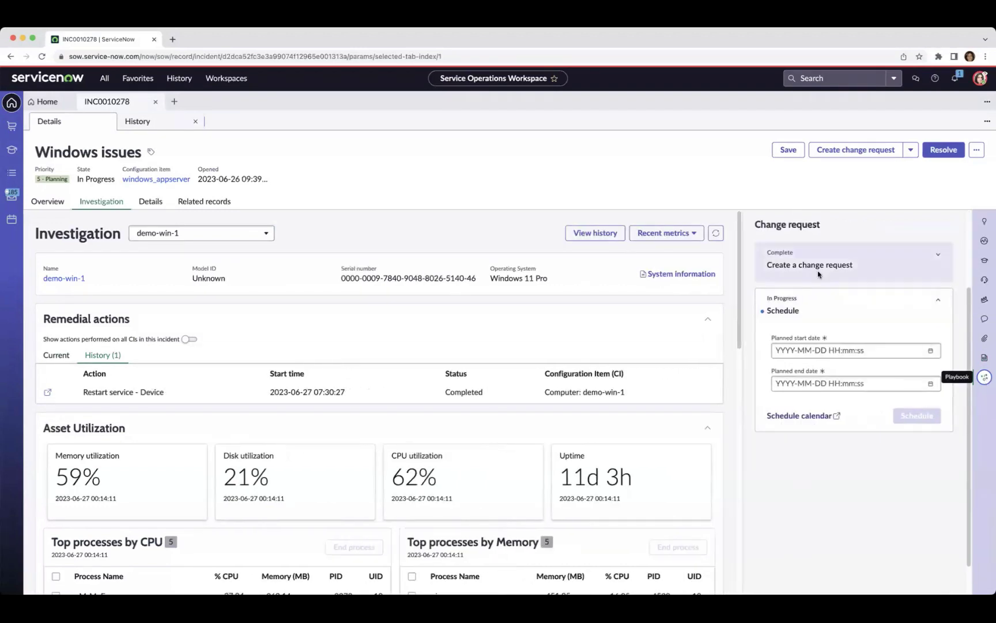
click(938, 258)
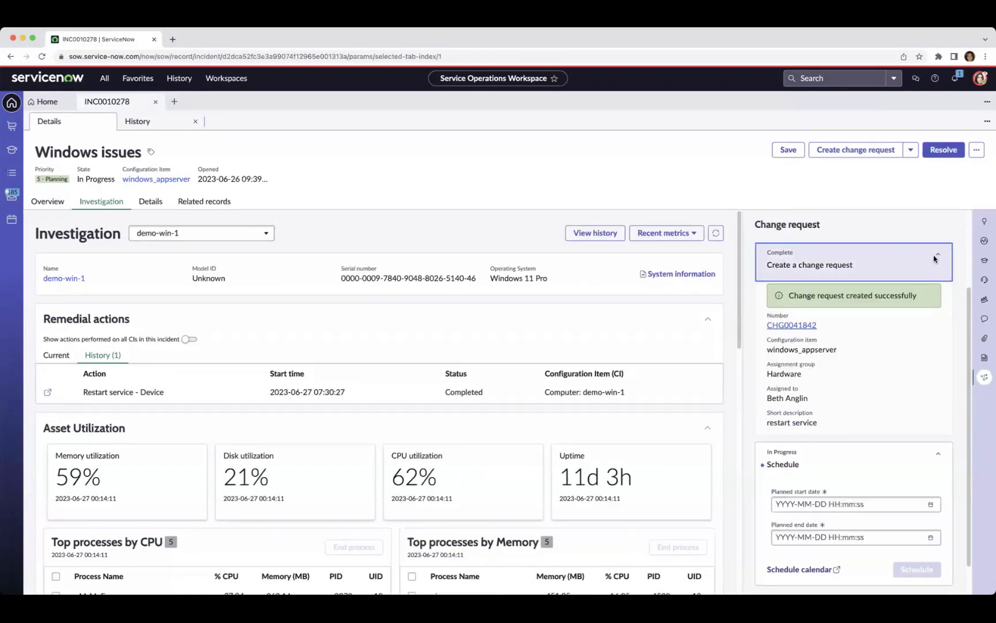
Check demo-win-1's current remedial actions, return to all remedial actions, and pick the demo-win-1 "Restart service - Device" entry in the history.
click(46, 357)
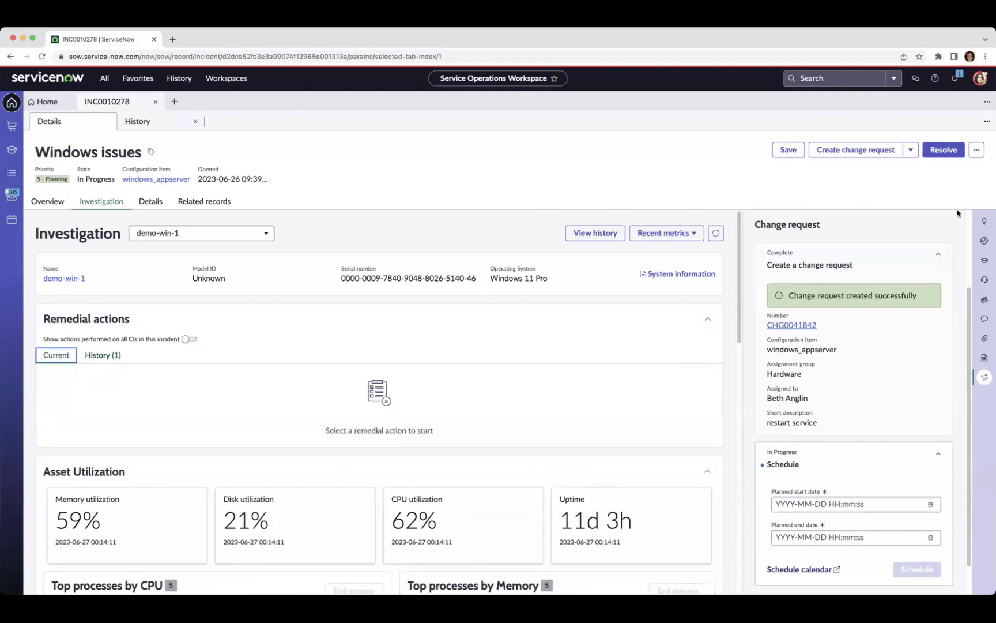
scroll(957, 270, up, 2)
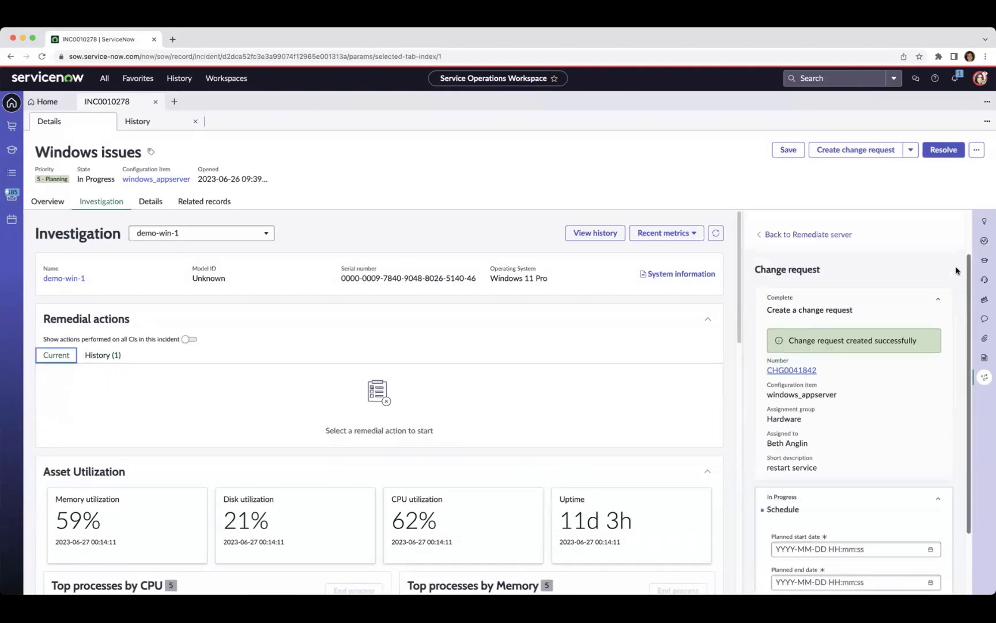
scroll(956, 270, up, 2)
click(788, 260)
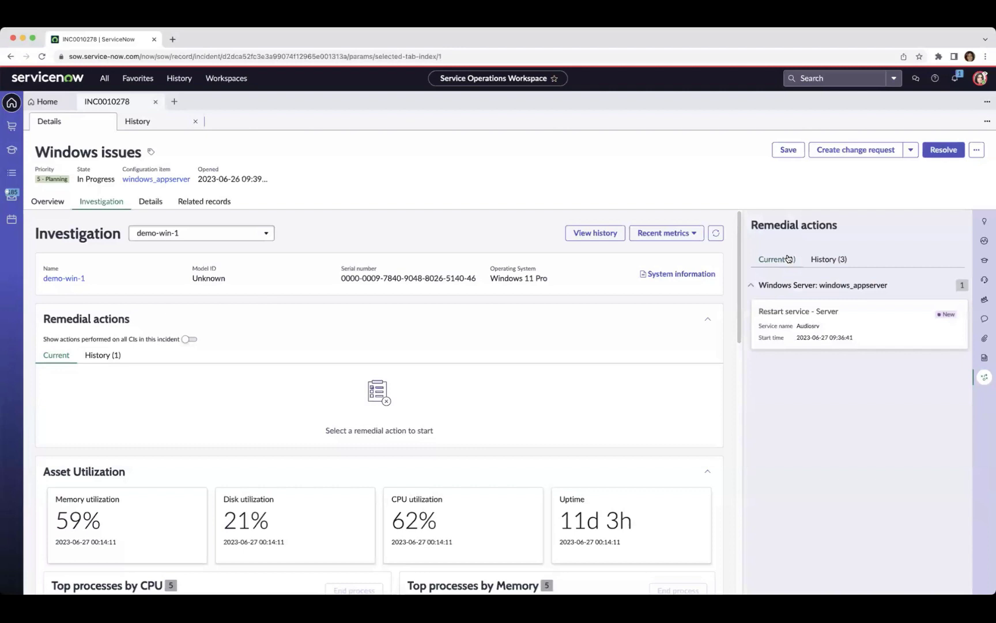
click(828, 262)
scroll(817, 413, down, 1)
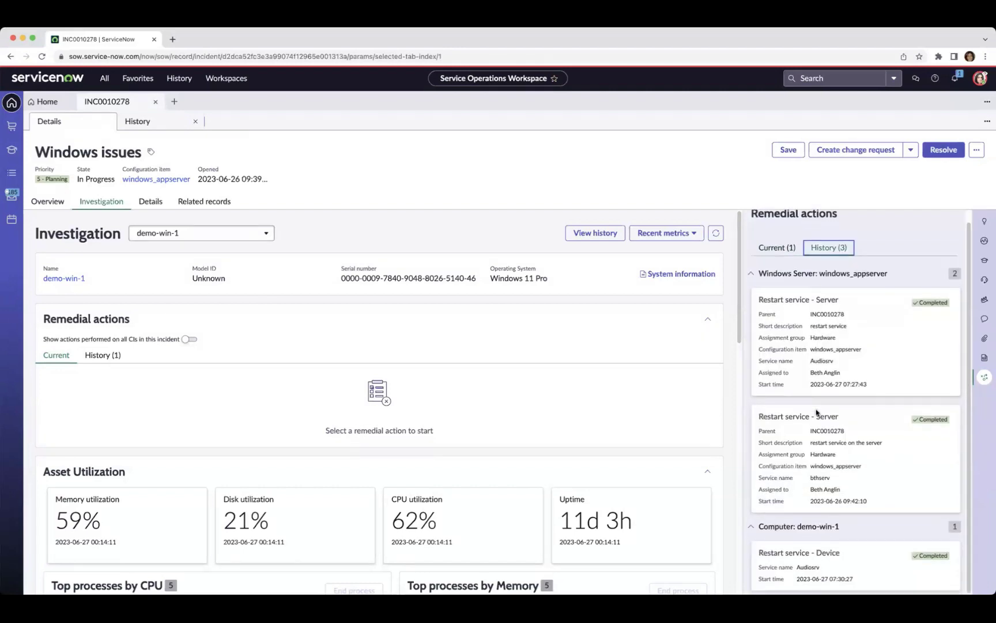
click(836, 552)
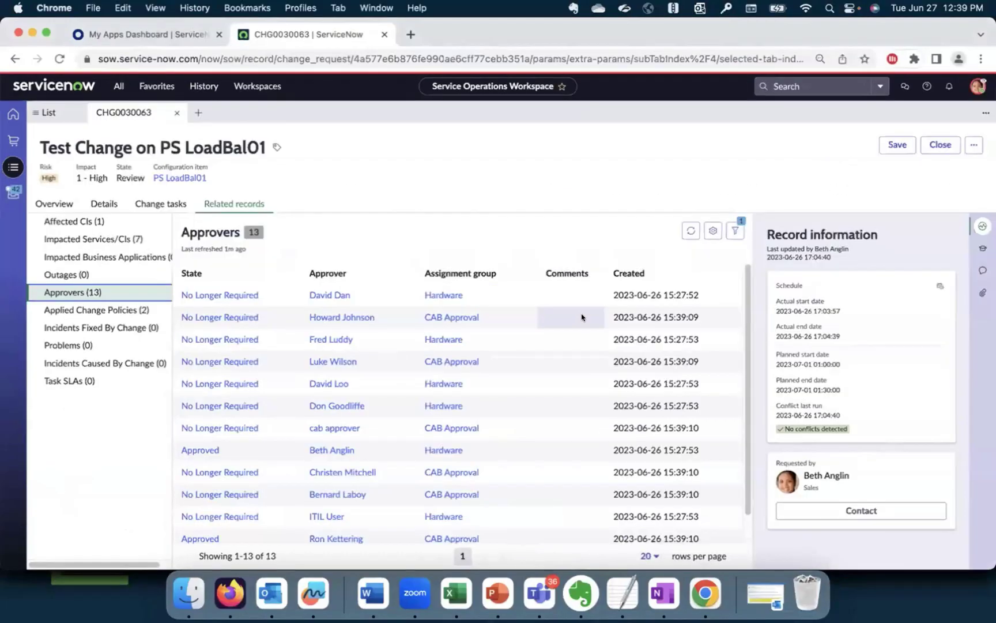
Close the "Test Change on PS LoadBal01" change record and return to the workspace home page.
click(177, 112)
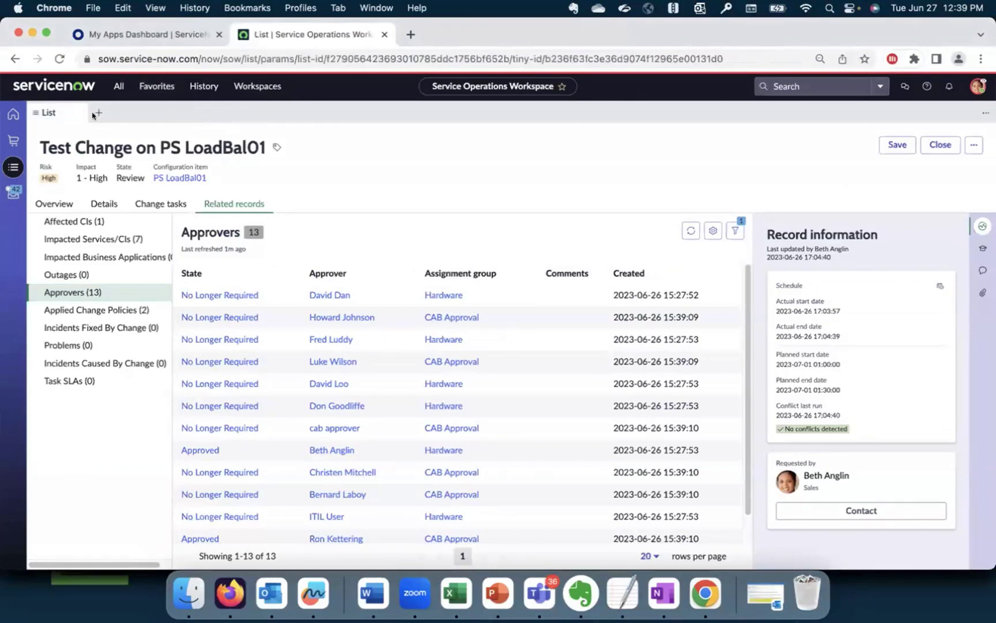
click(10, 114)
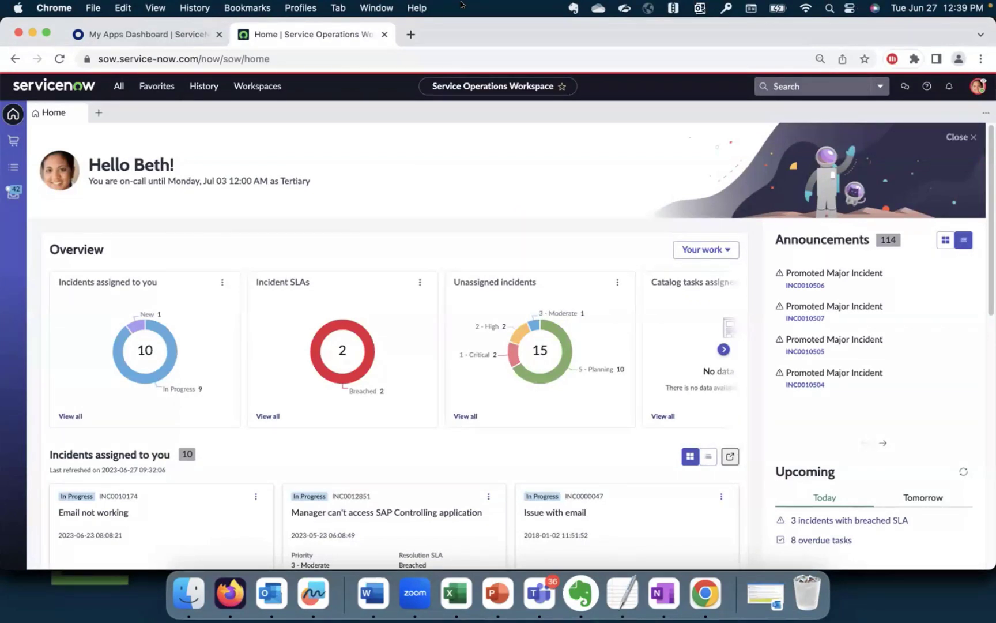
Start a new change request based on the Normal (ITIL Mode 1 Normal Change) model.
click(101, 111)
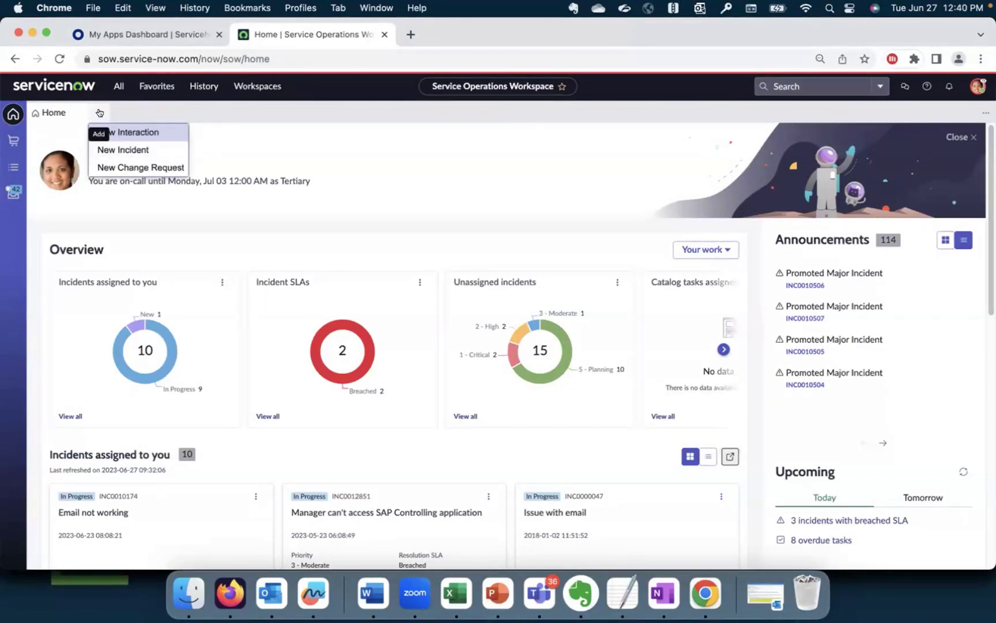
click(145, 166)
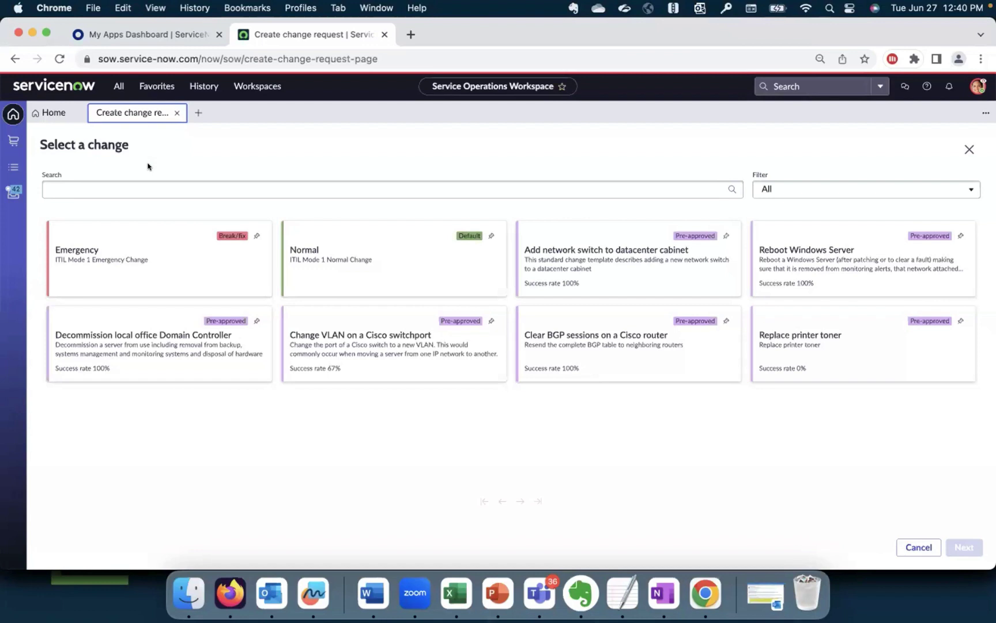
click(365, 264)
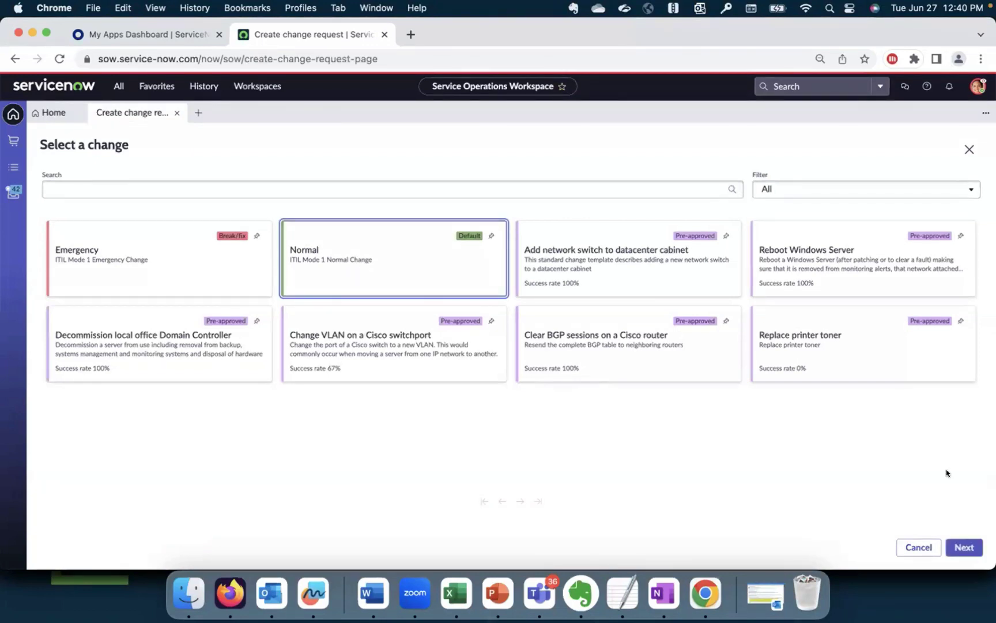
right_click(964, 542)
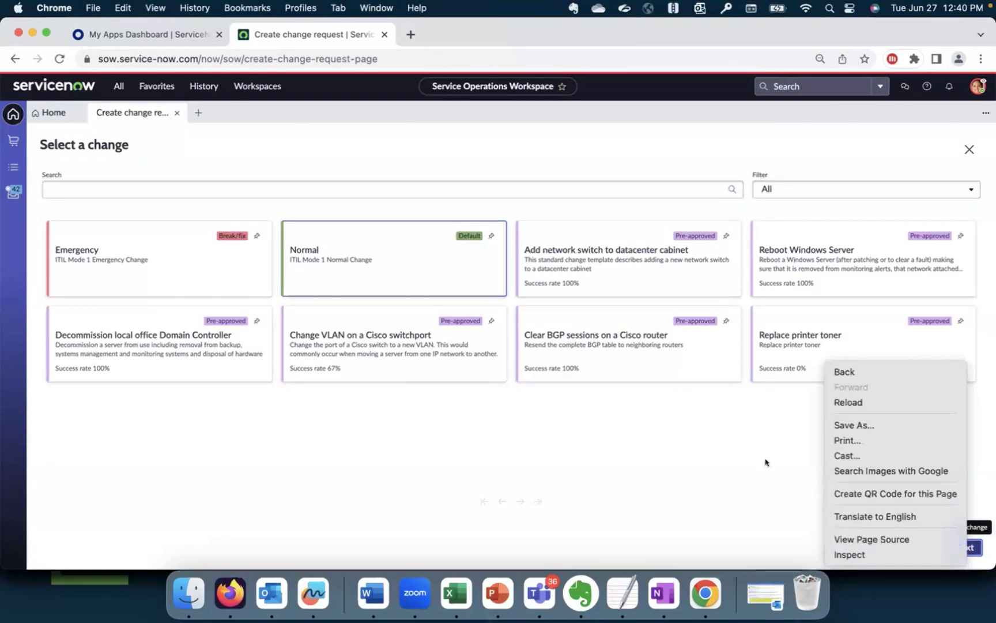
click(765, 460)
click(967, 547)
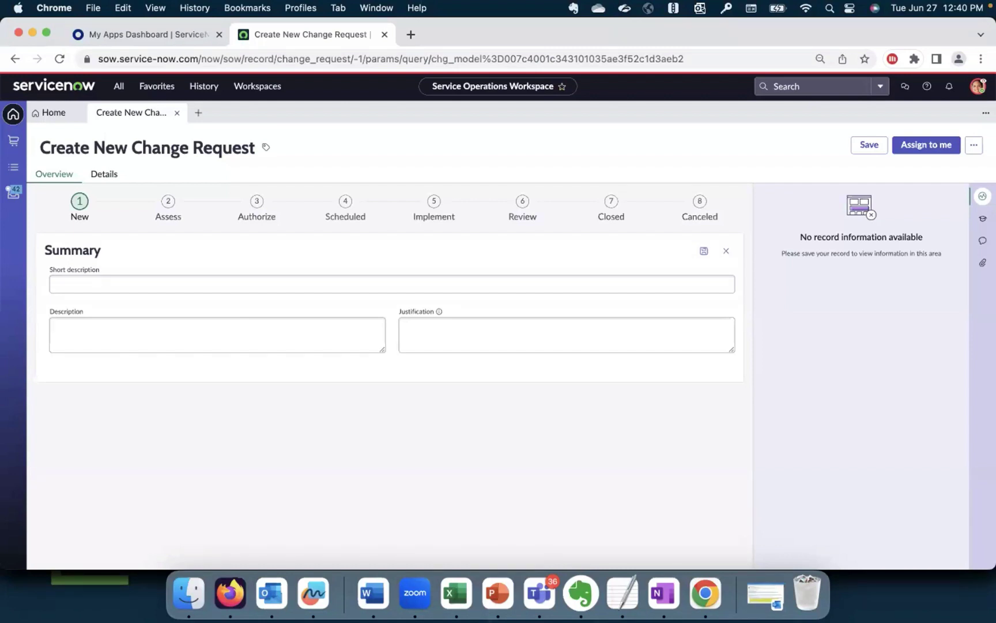
Enter "Test change on CI name" as both the short description and the description, and save the summary.
click(458, 284)
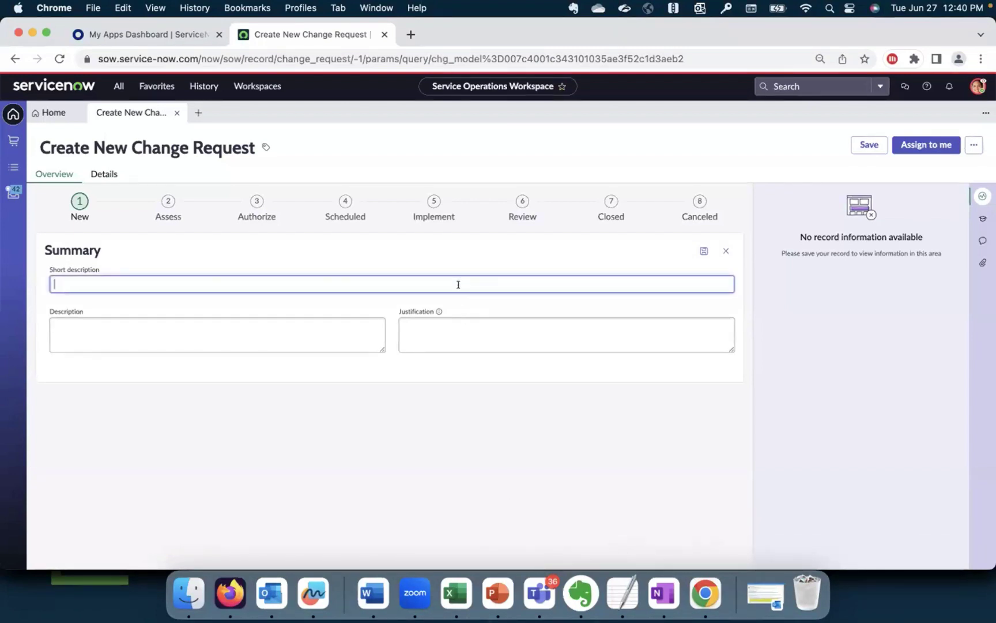
text(Test change on CI name)
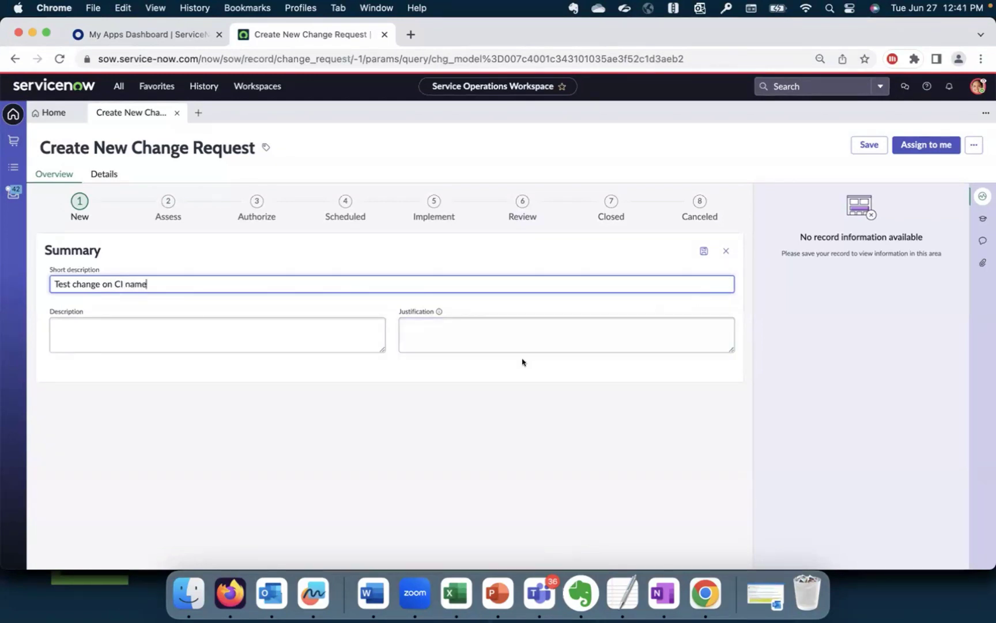
click(433, 453)
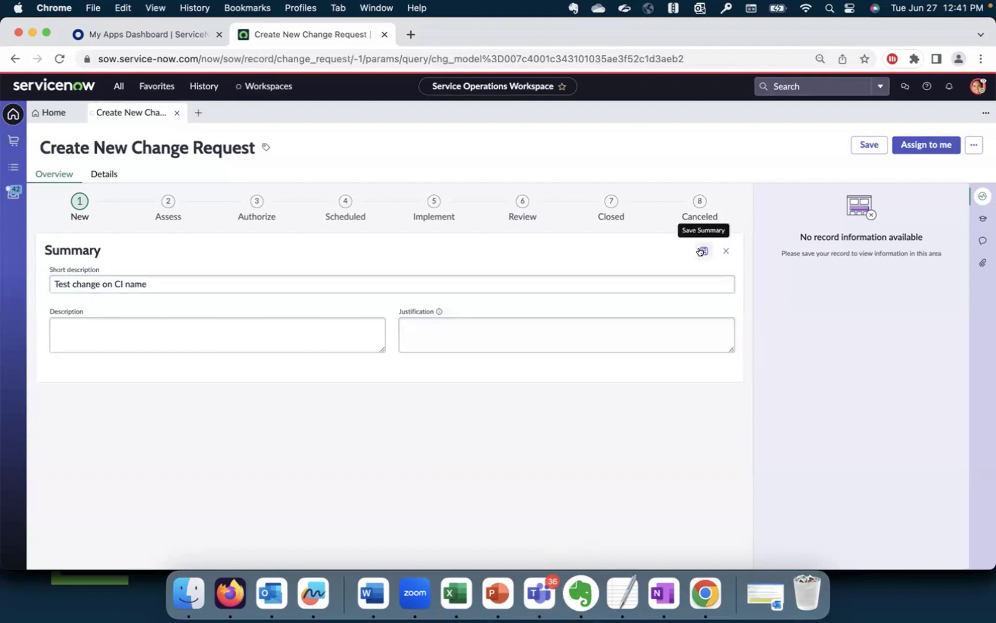
click(114, 283)
key(super+a)
key(super+c)
click(147, 325)
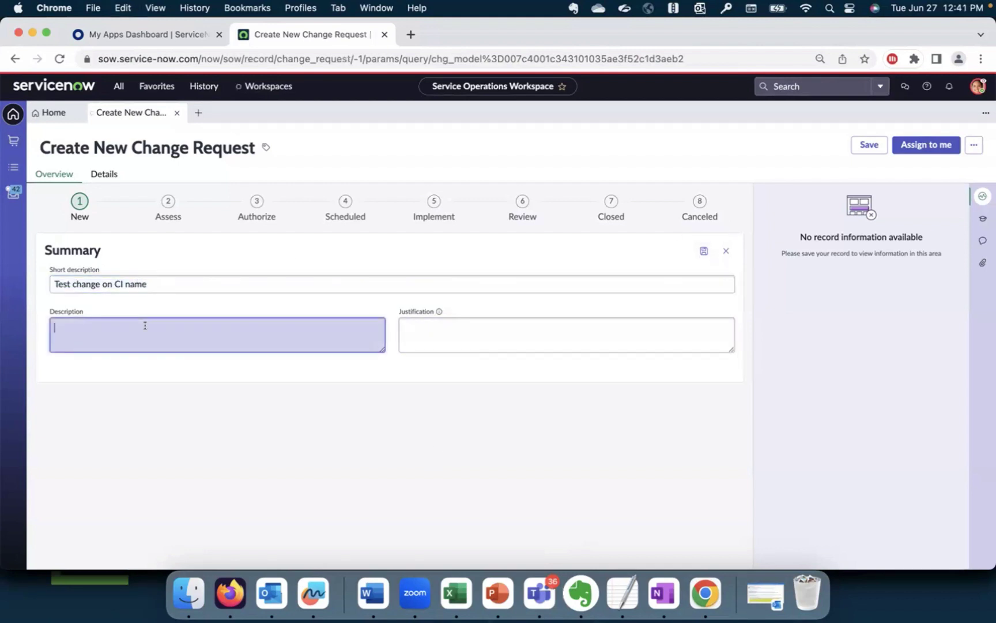
key(super+v)
click(703, 251)
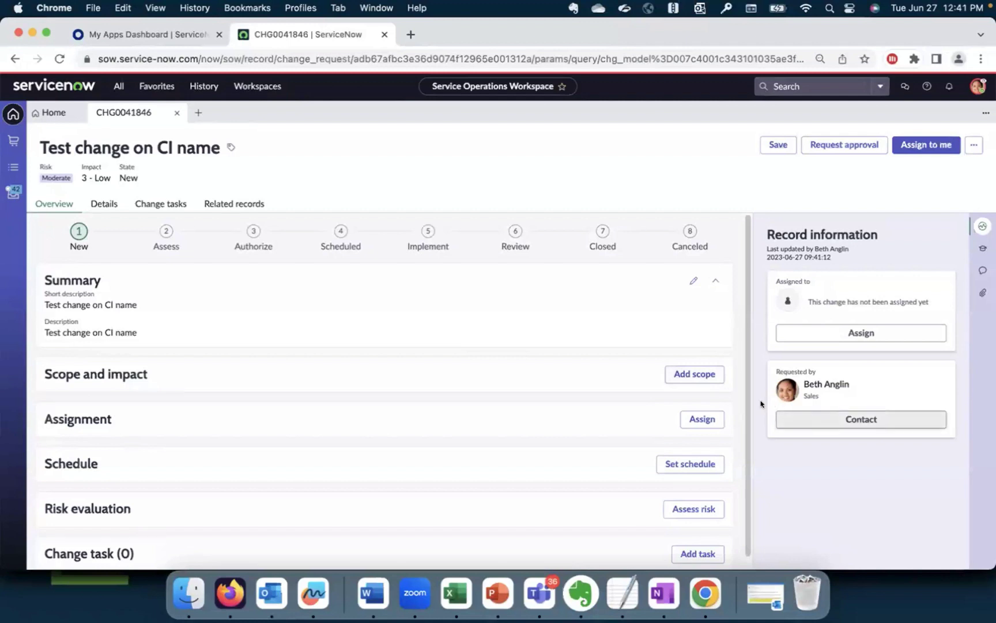
Add scope to the change request with PS LoadBal01 as the configuration item.
scroll(745, 455, down, 1)
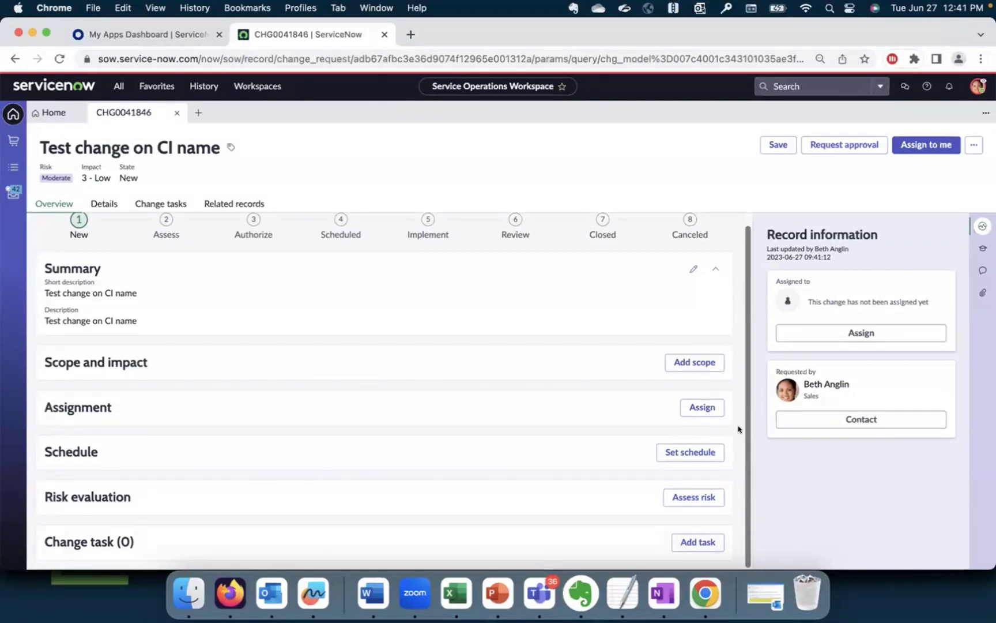
click(694, 363)
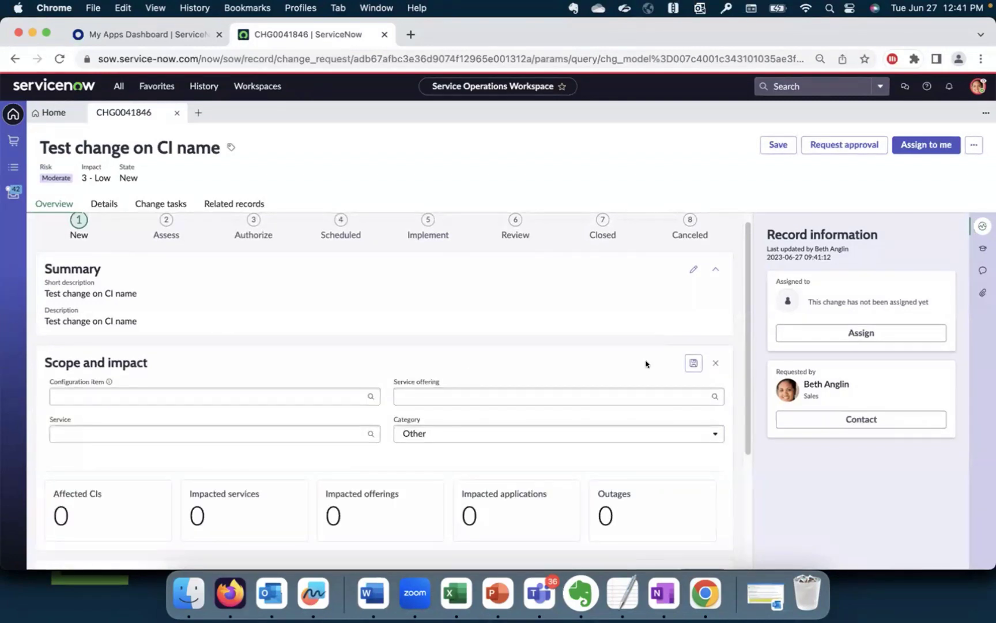
click(303, 393)
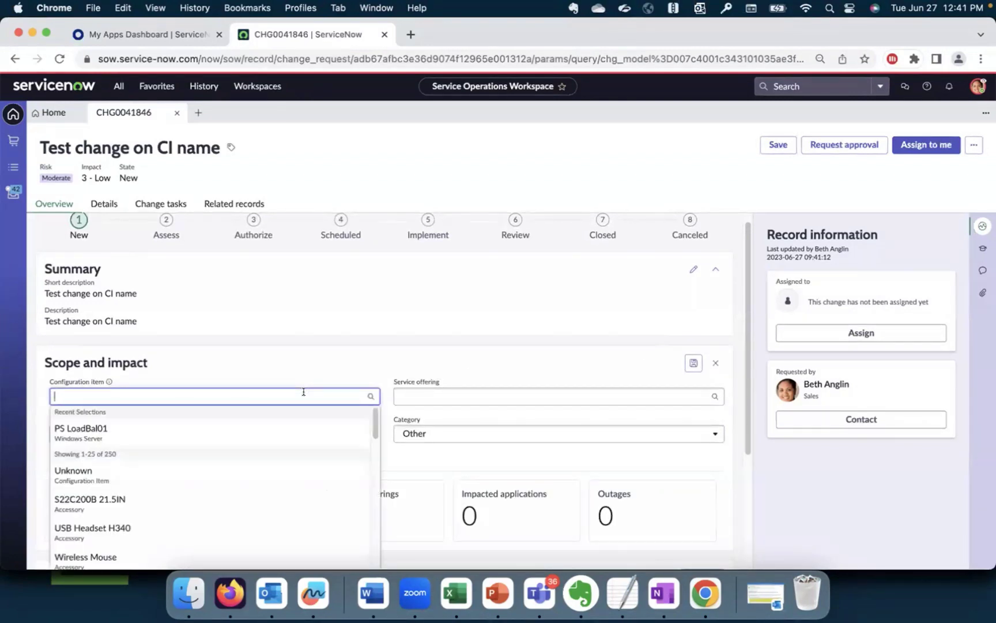
click(261, 428)
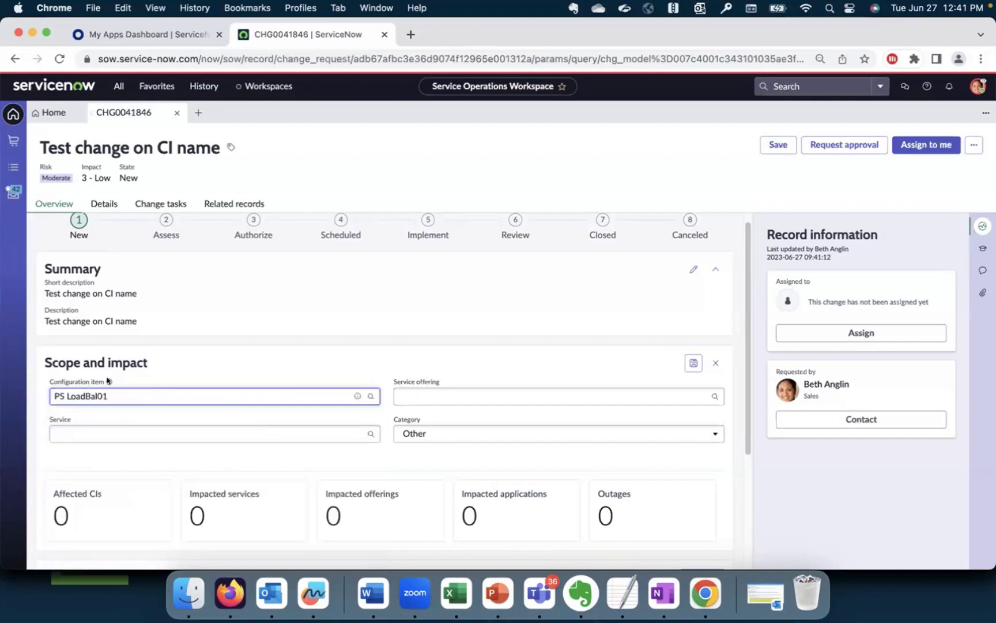
Replace "CI name" with the copied "PS LoadBal01" in the short description and description, and save the summary.
drag(113, 396, 37, 395)
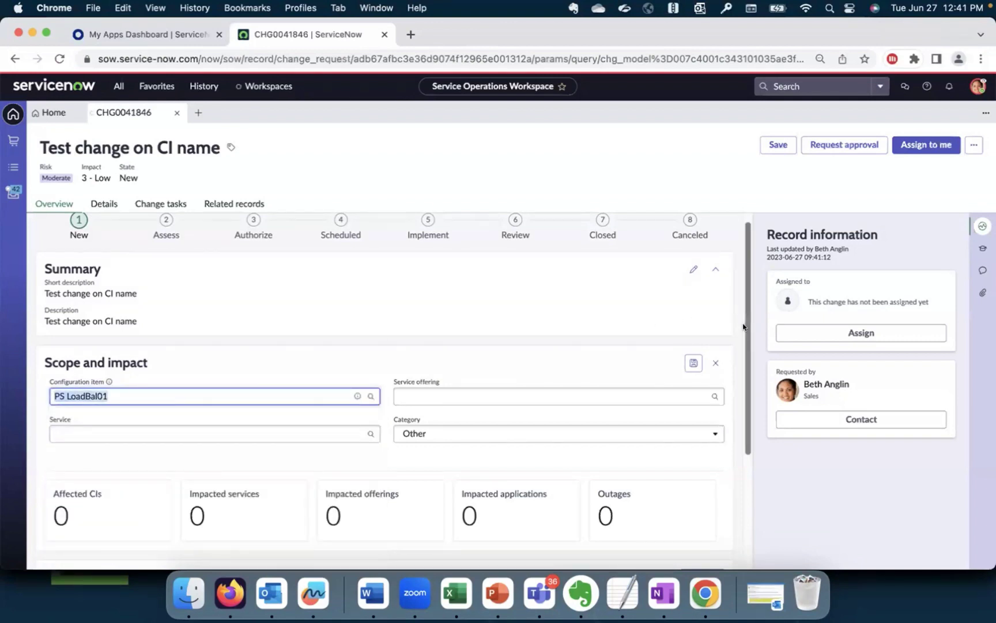
scroll(693, 321, up, 1)
click(692, 280)
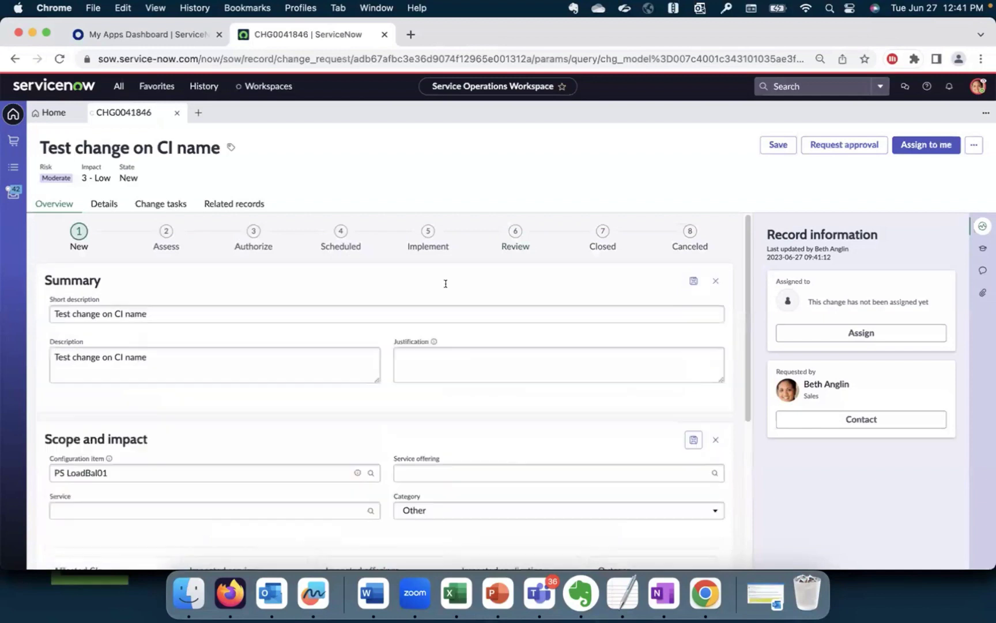
drag(113, 313, 148, 314)
key(super+v)
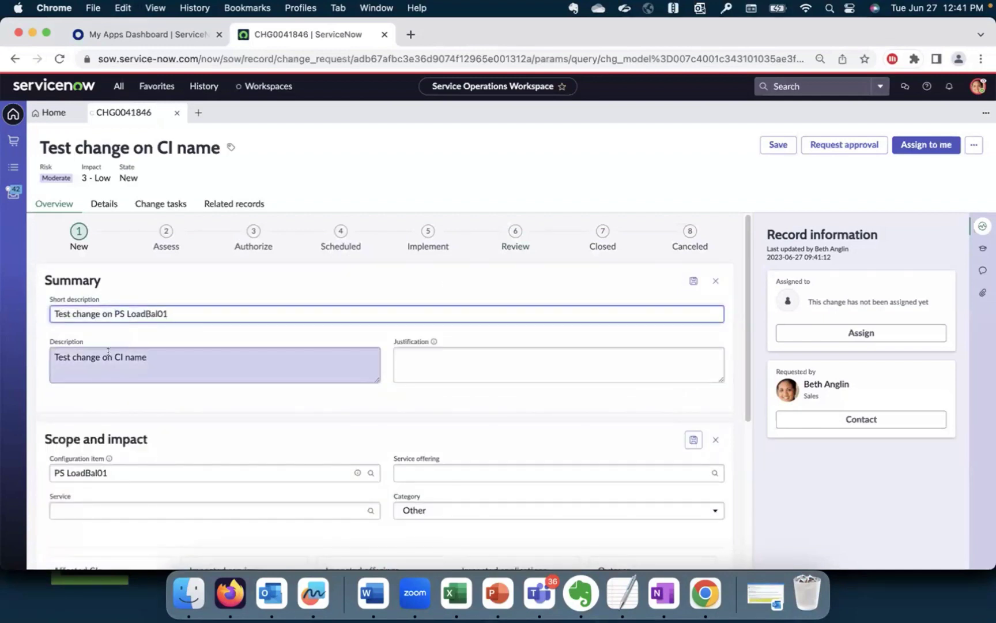
drag(99, 357, 163, 353)
key(super+v)
click(694, 281)
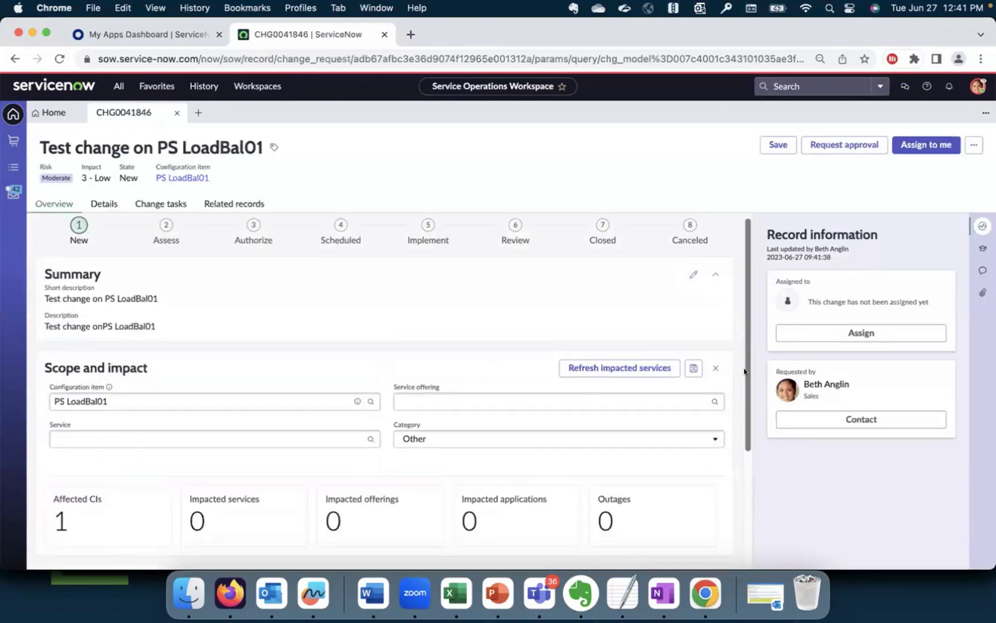
Refresh the impacted services for PS LoadBal01 in Scope and impact and dismiss the notification.
scroll(745, 370, down, 3)
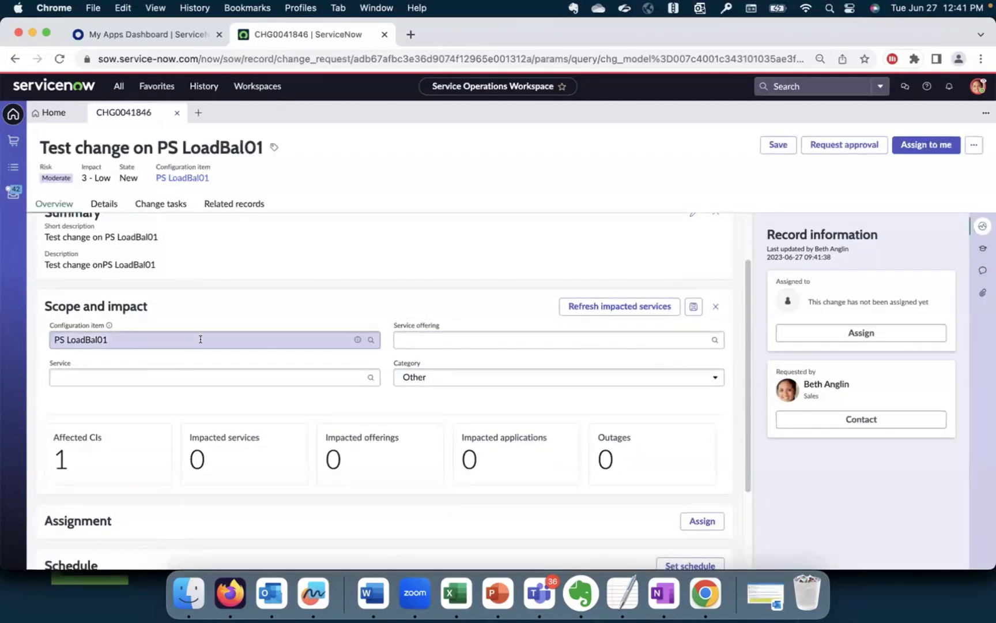
click(607, 310)
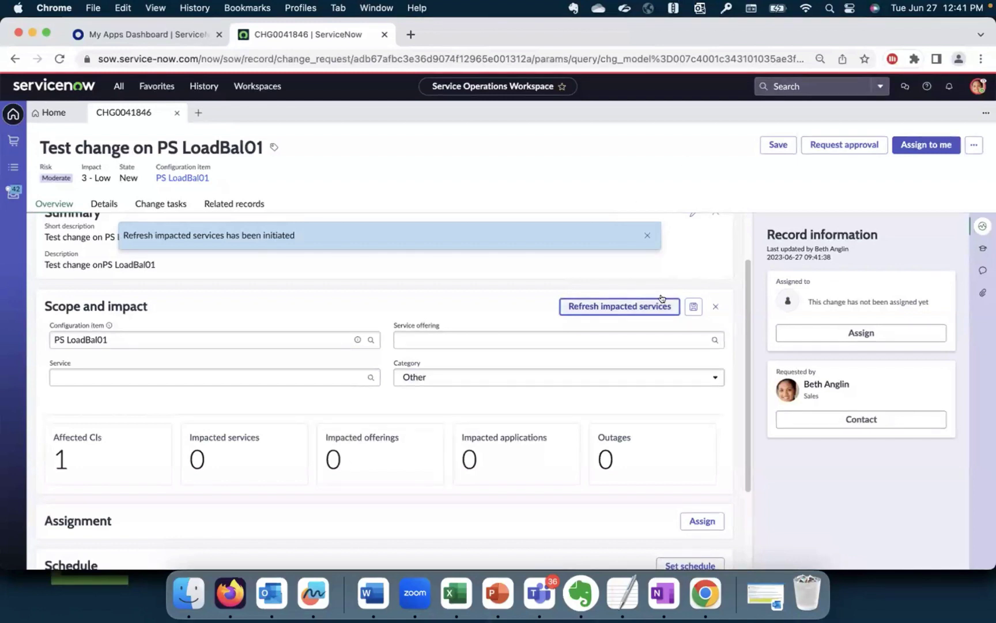
scroll(744, 315, up, 2)
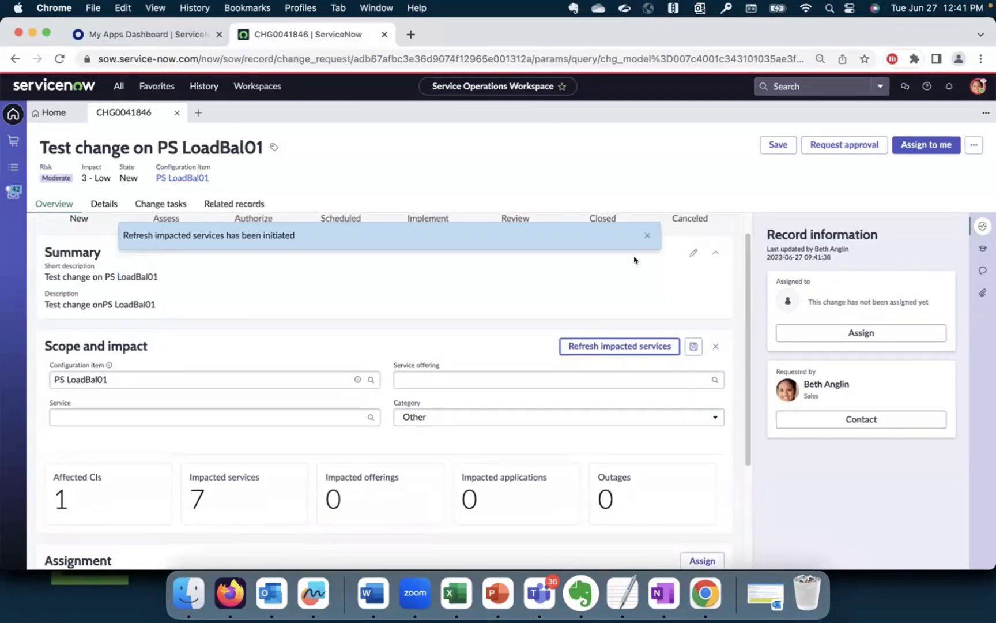
click(647, 234)
Expand the impacted services to examine the listed configuration items and their operational status, and collapse the list again.
drag(746, 292, 738, 348)
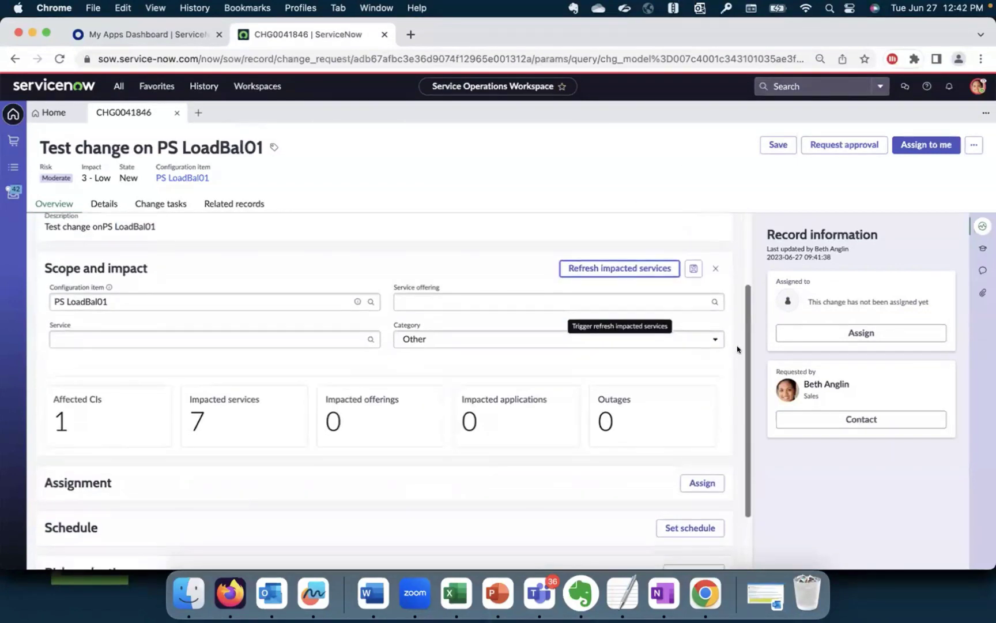
scroll(634, 363, down, 1)
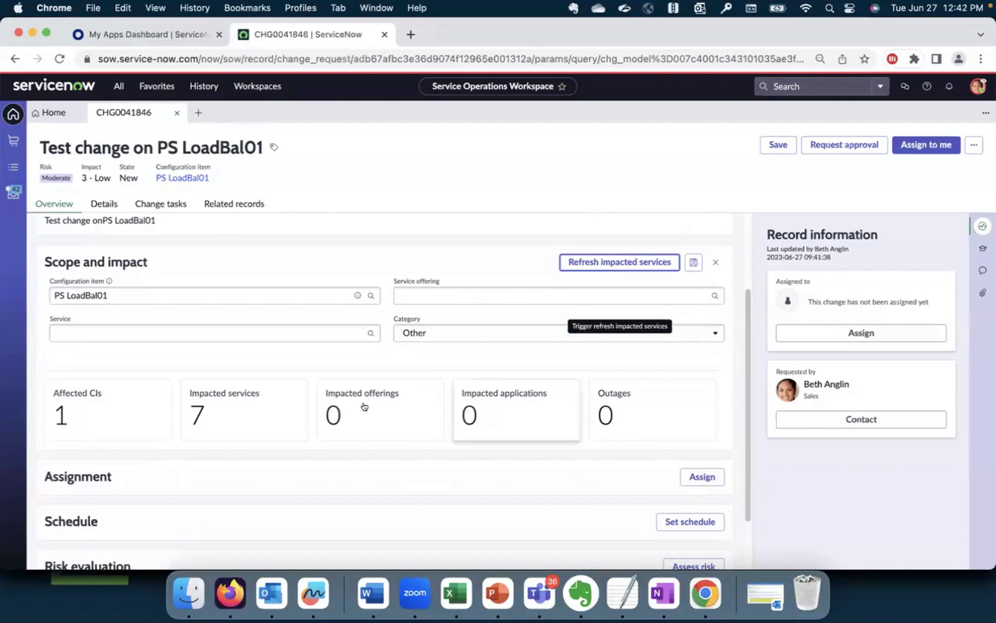
click(276, 412)
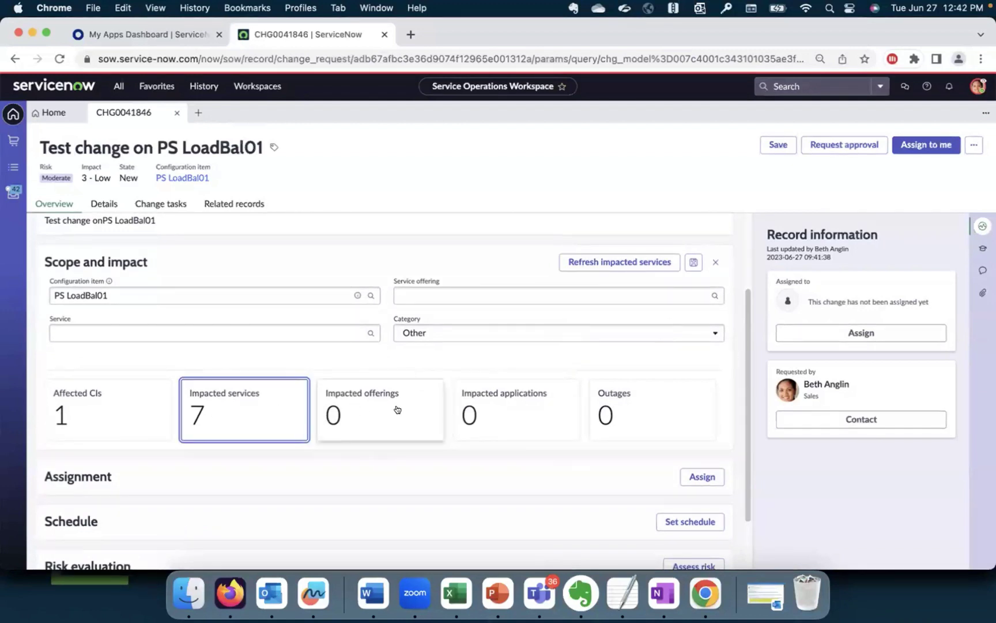
drag(748, 369, 737, 470)
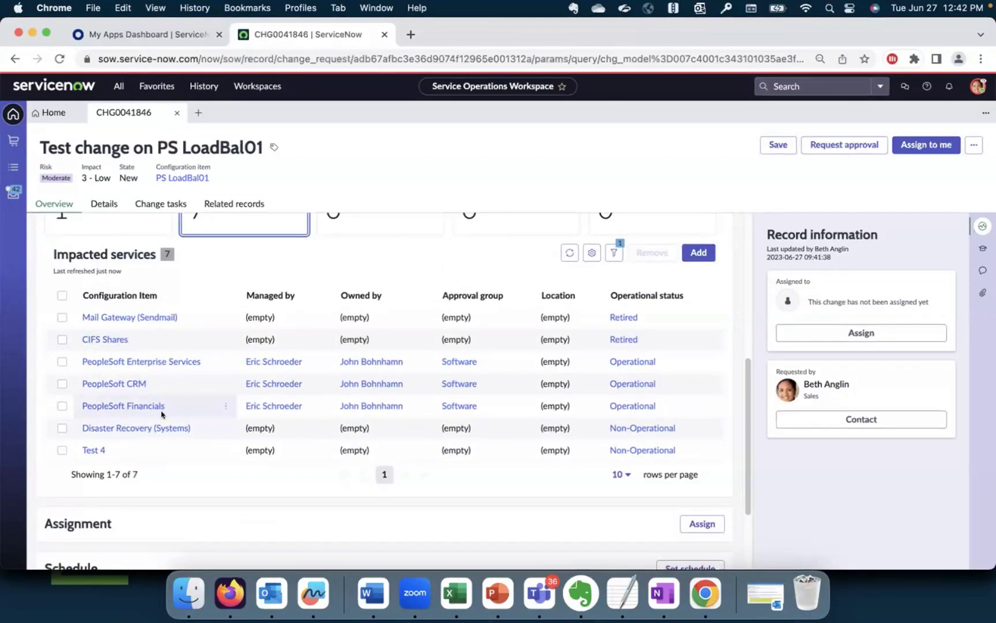
drag(742, 461, 746, 426)
click(220, 356)
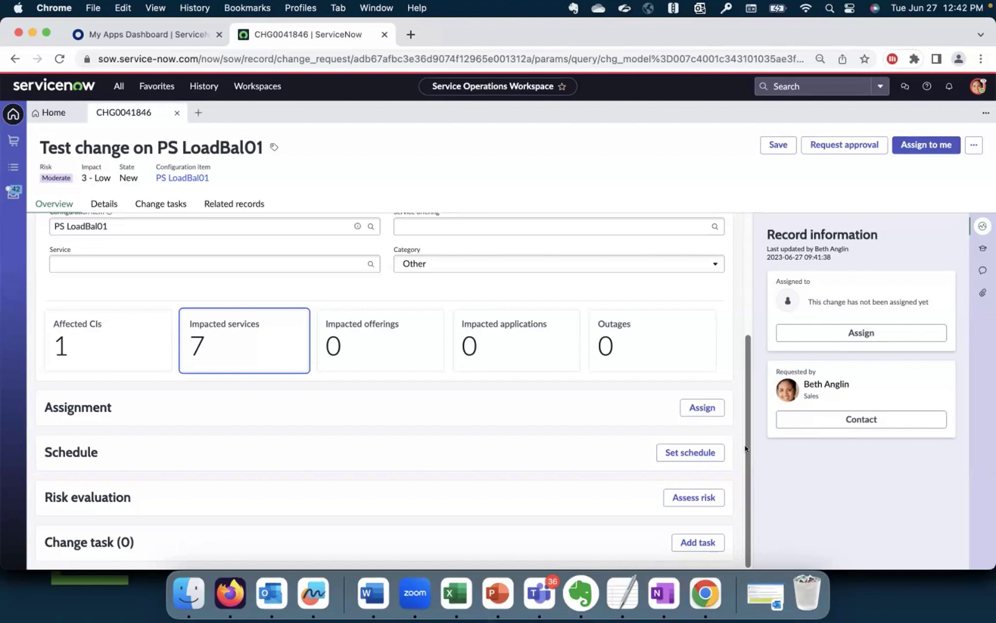
Assign the change request to the Hardware assignment group and save the assignment.
click(859, 333)
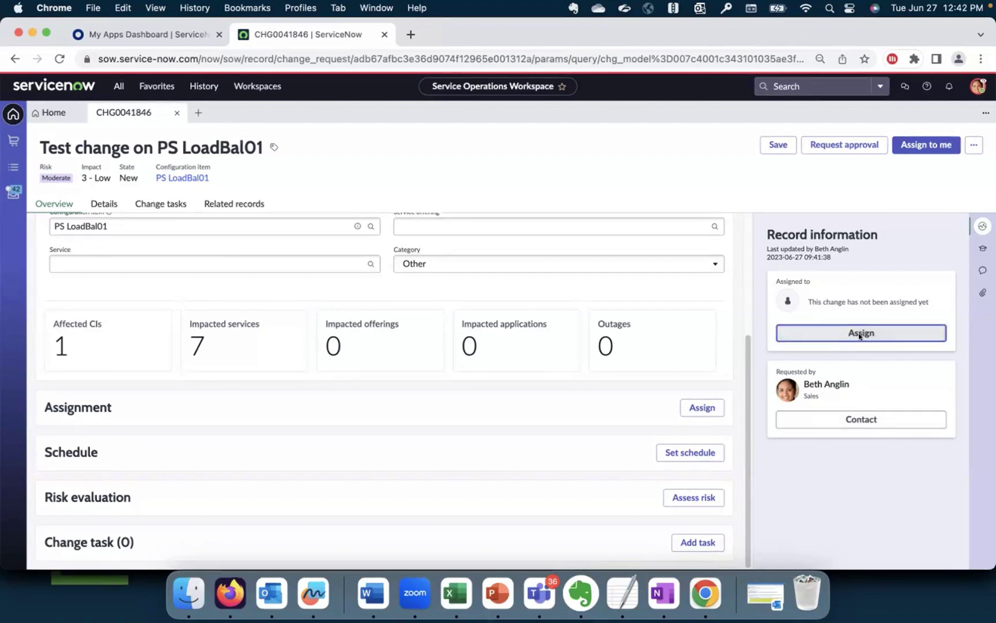
click(477, 275)
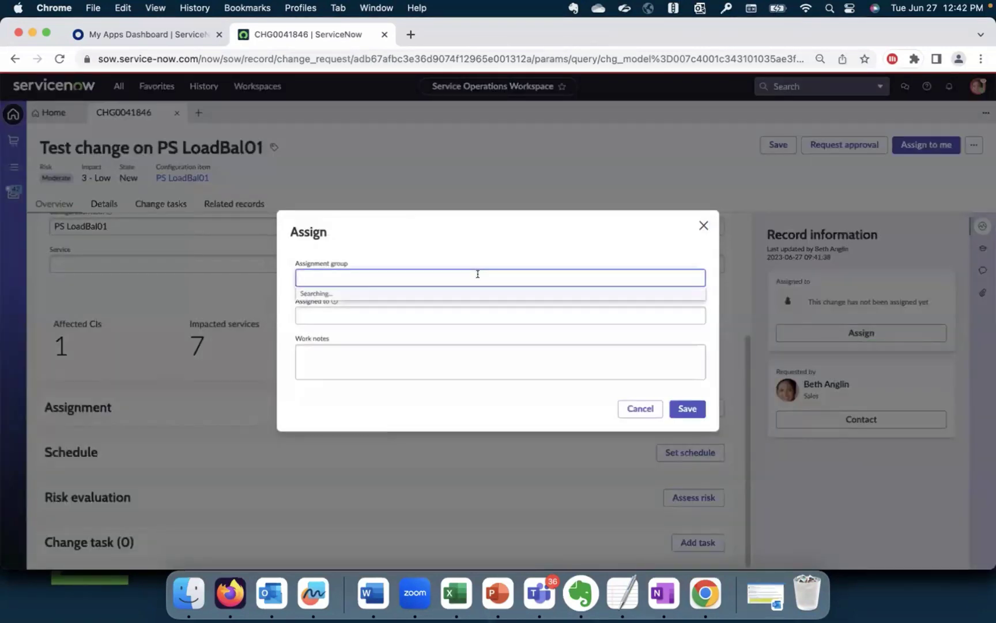
text(Harf)
key(BackSpace)
click(347, 306)
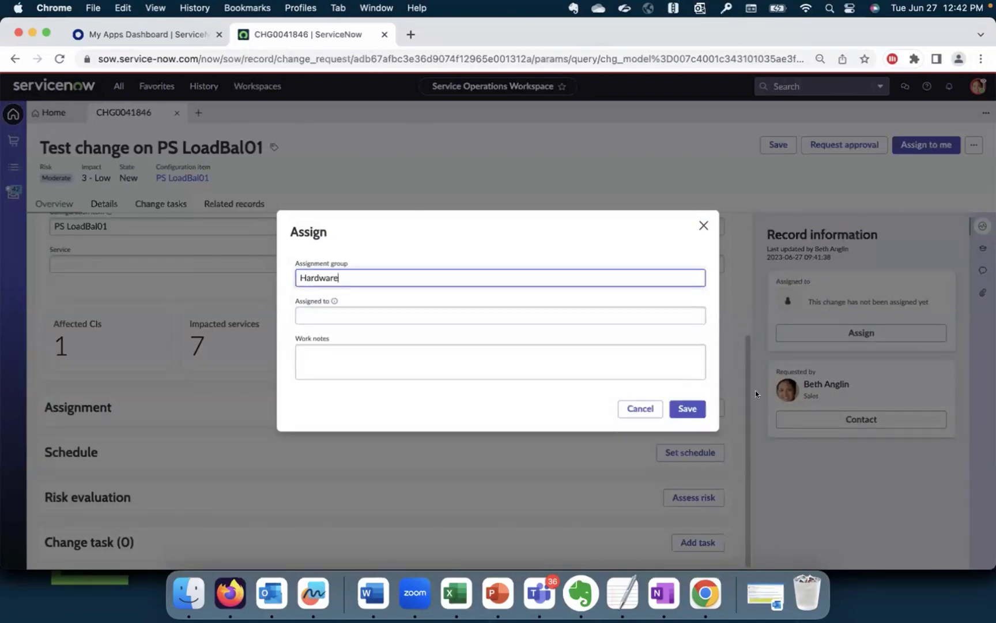
click(694, 404)
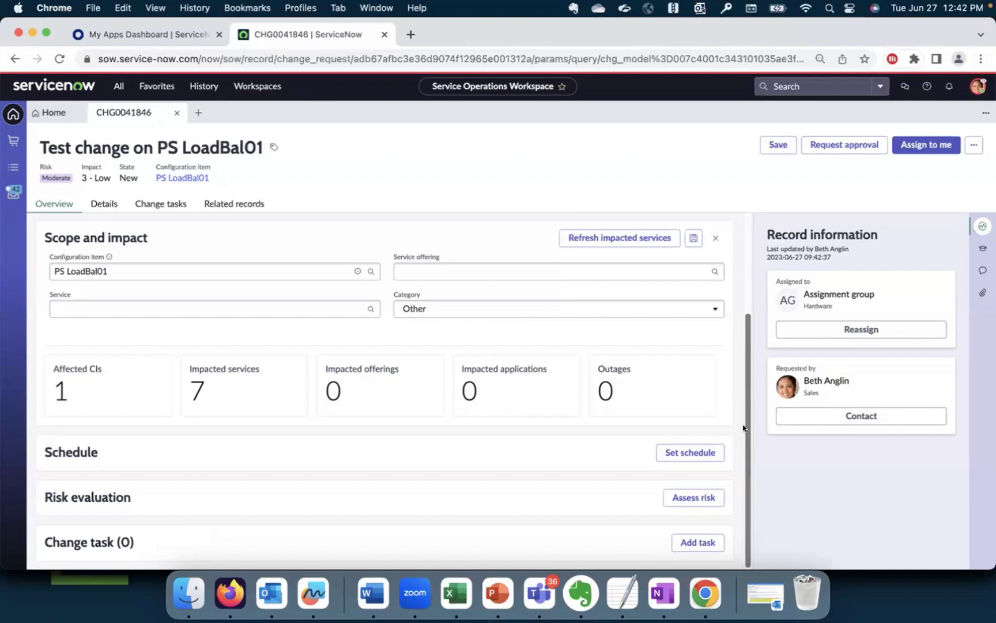
scroll(743, 428, up, 3)
scroll(733, 373, down, 3)
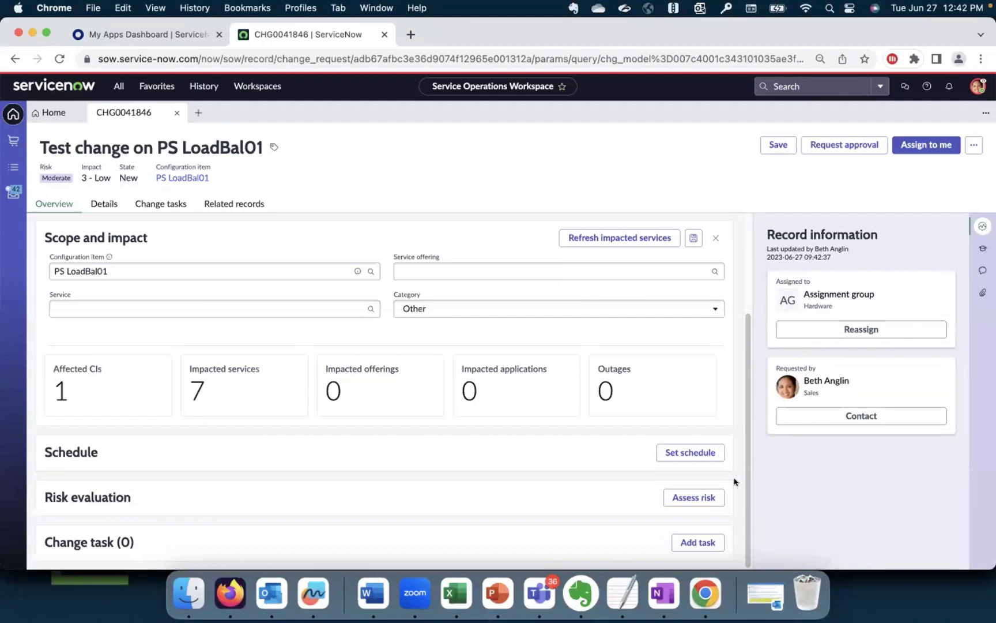
click(701, 456)
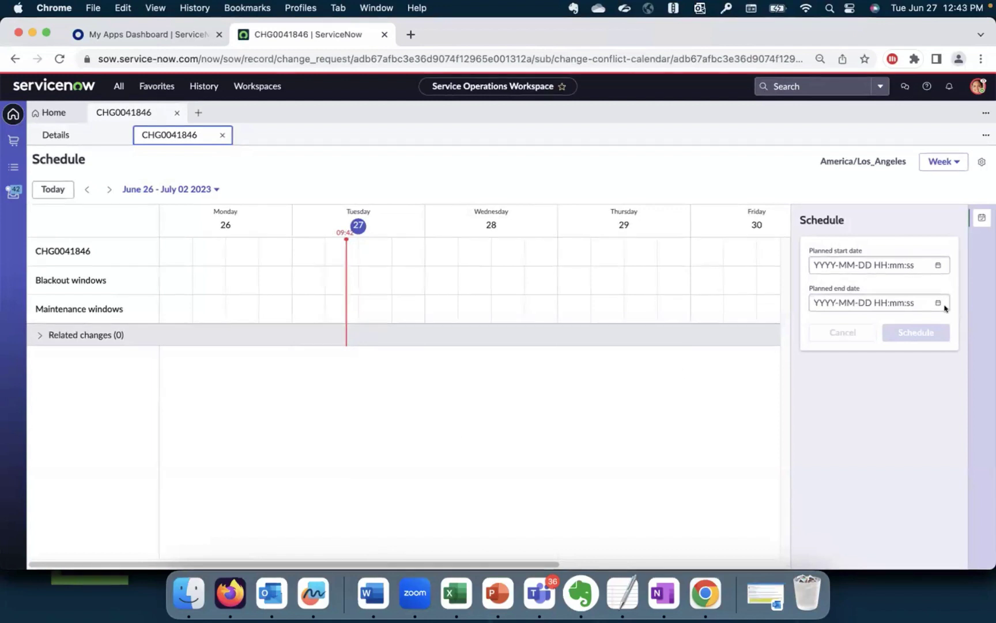
click(933, 265)
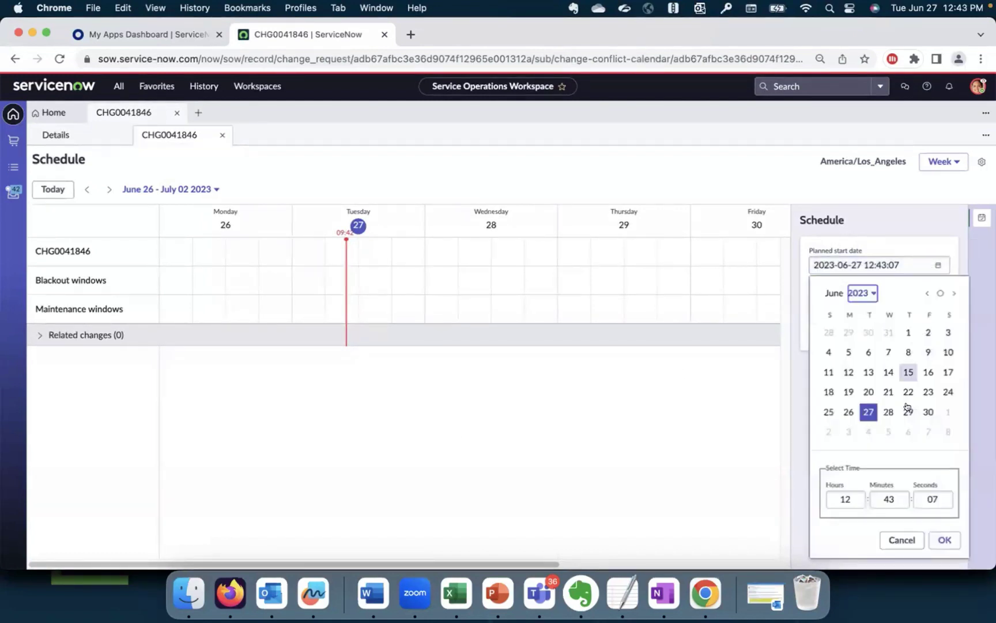
click(888, 411)
click(838, 499)
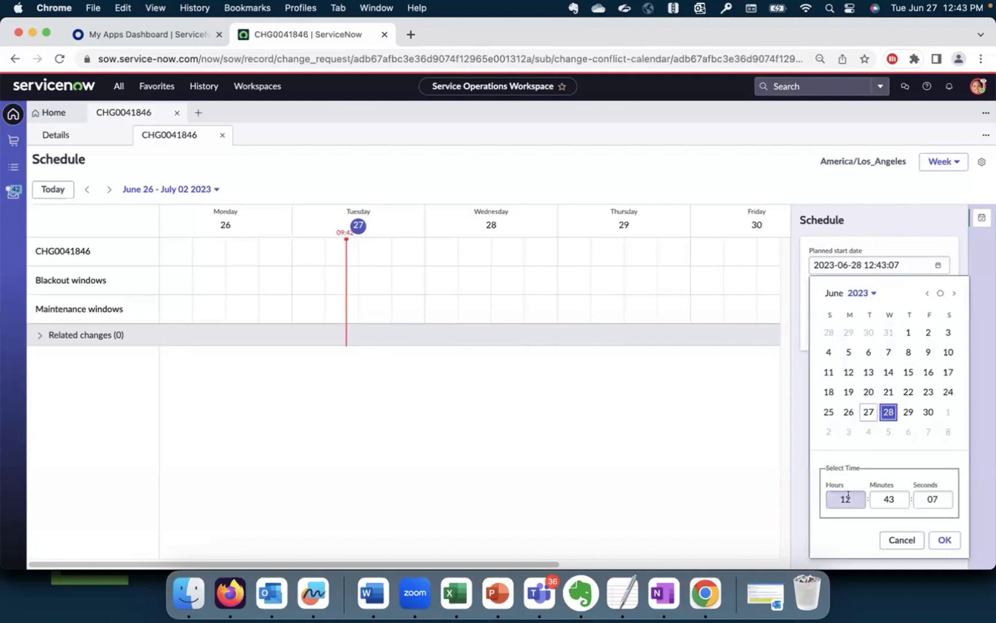
text(20)
drag(894, 497, 853, 494)
text(00)
key(Tab)
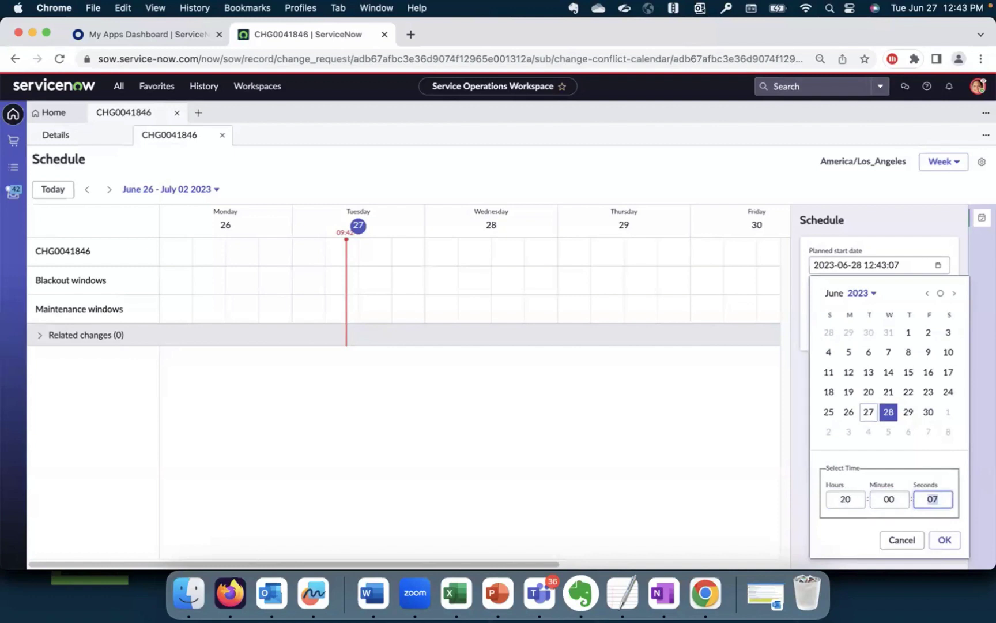
text(00)
click(940, 540)
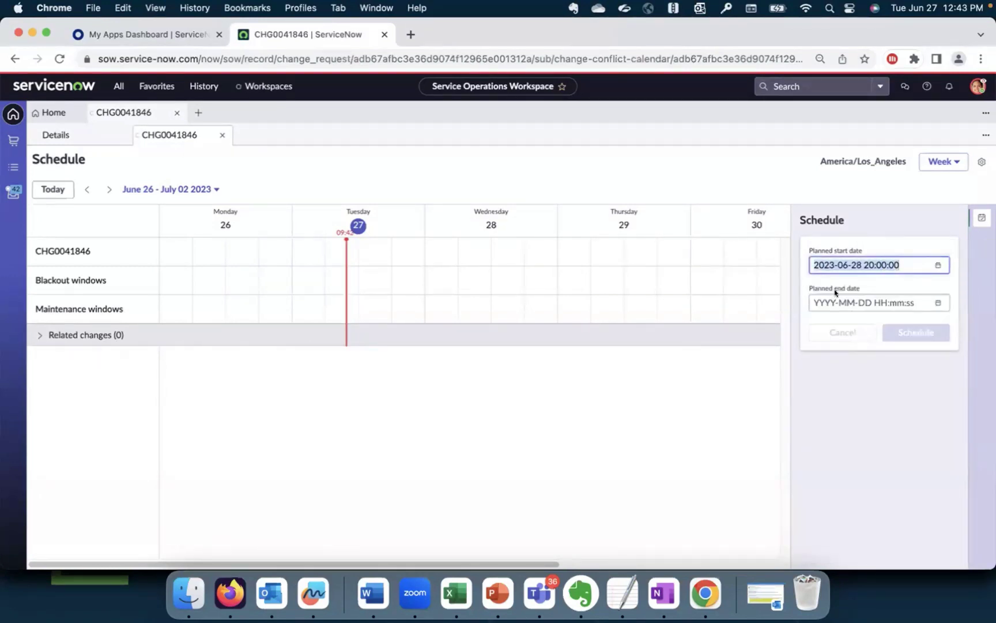
click(837, 301)
key(super+v)
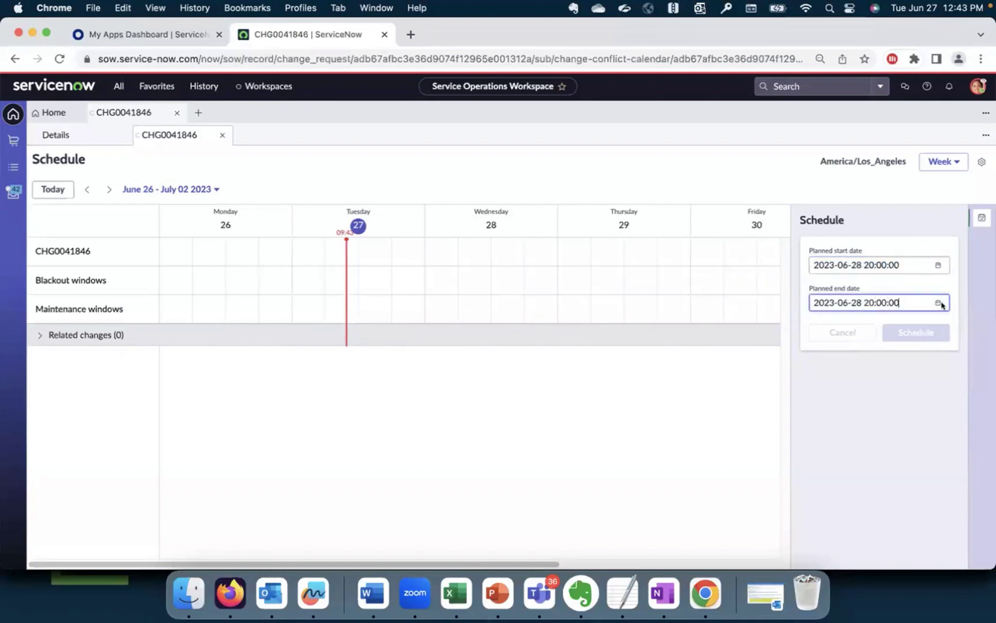
key(BackSpace)
key(BackSpace)
text(30)
click(888, 428)
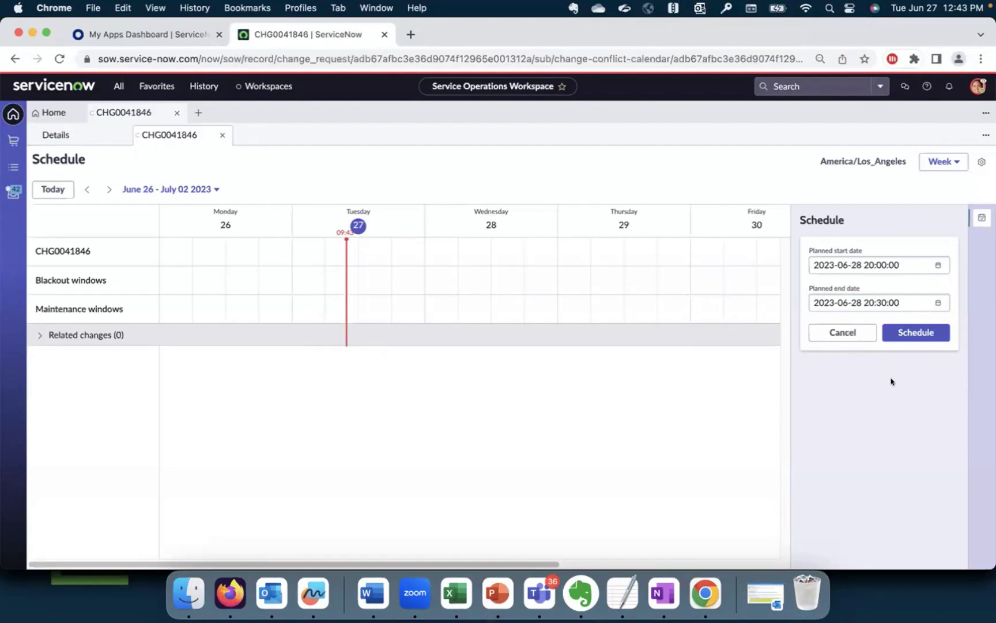
click(903, 337)
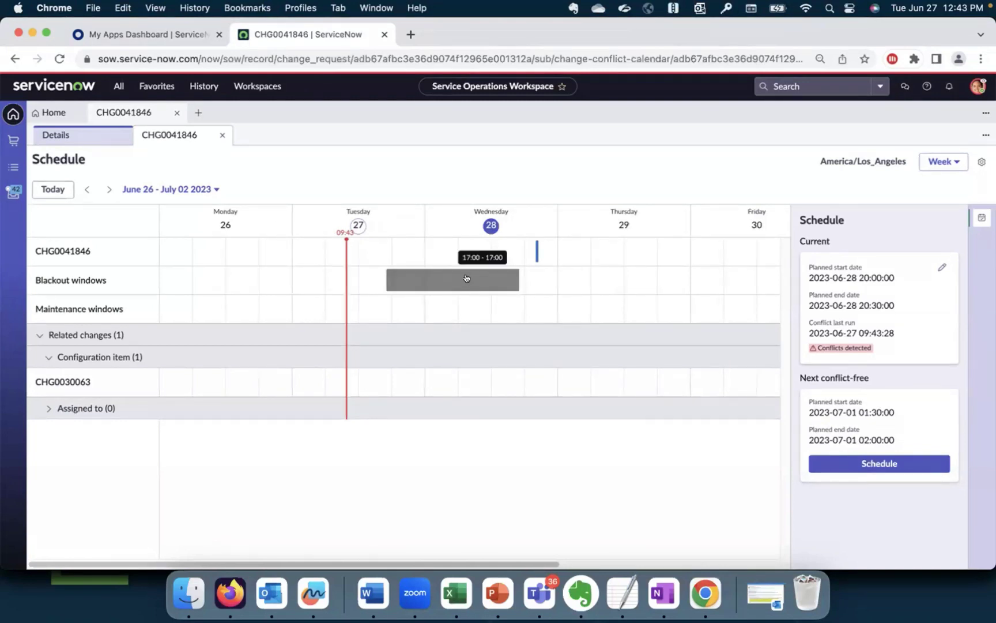
Examine the blackout window's details, the related change on the configuration item, and the weekend maintenance window in the schedule calendar.
click(494, 283)
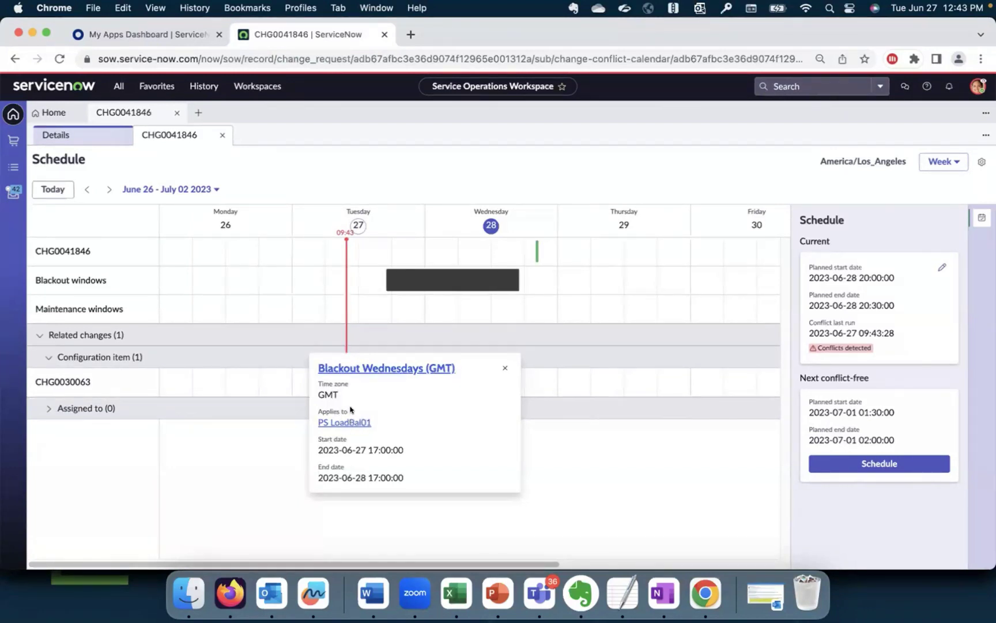
click(505, 368)
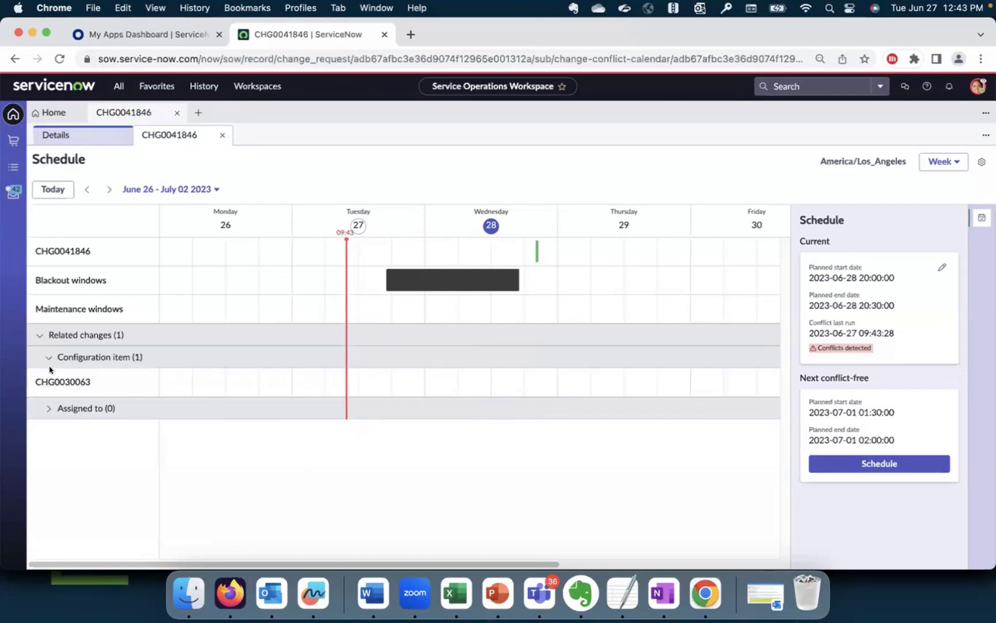
click(75, 382)
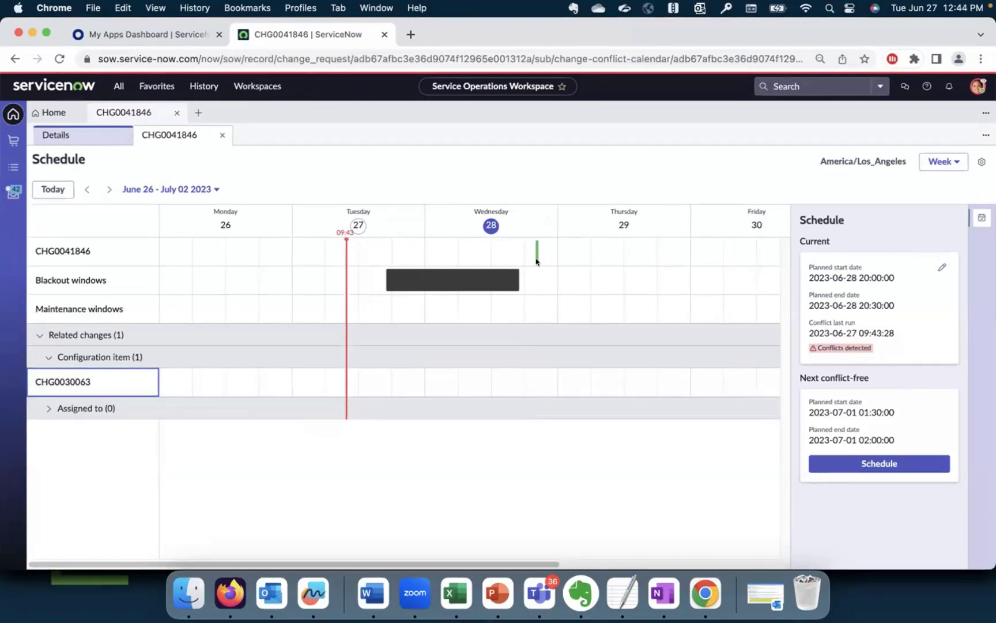
drag(534, 559, 725, 569)
scroll(724, 570, left, 2)
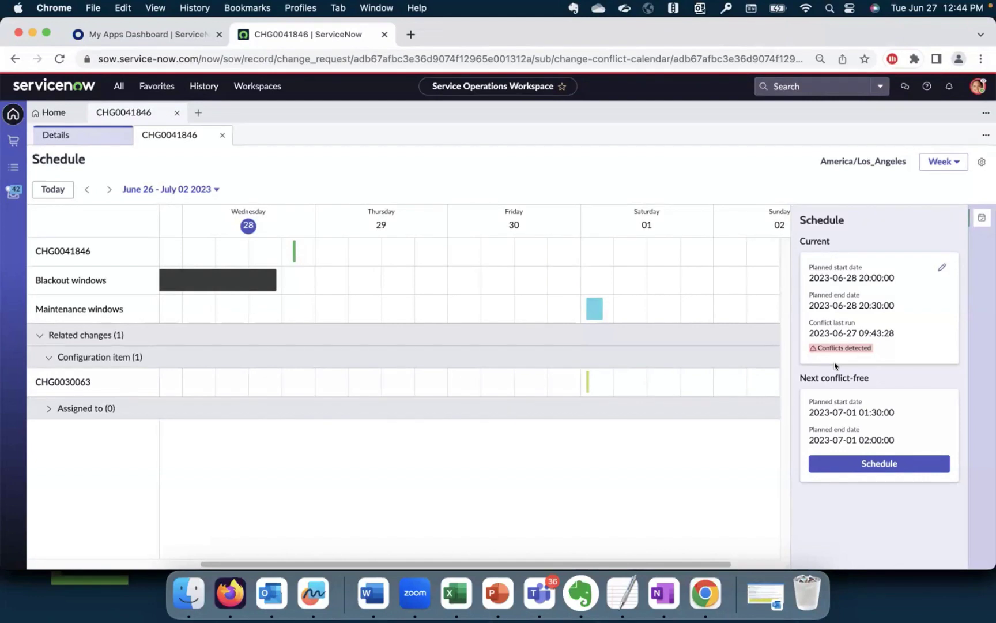
mouse_move(592, 313)
mouse_move(294, 255)
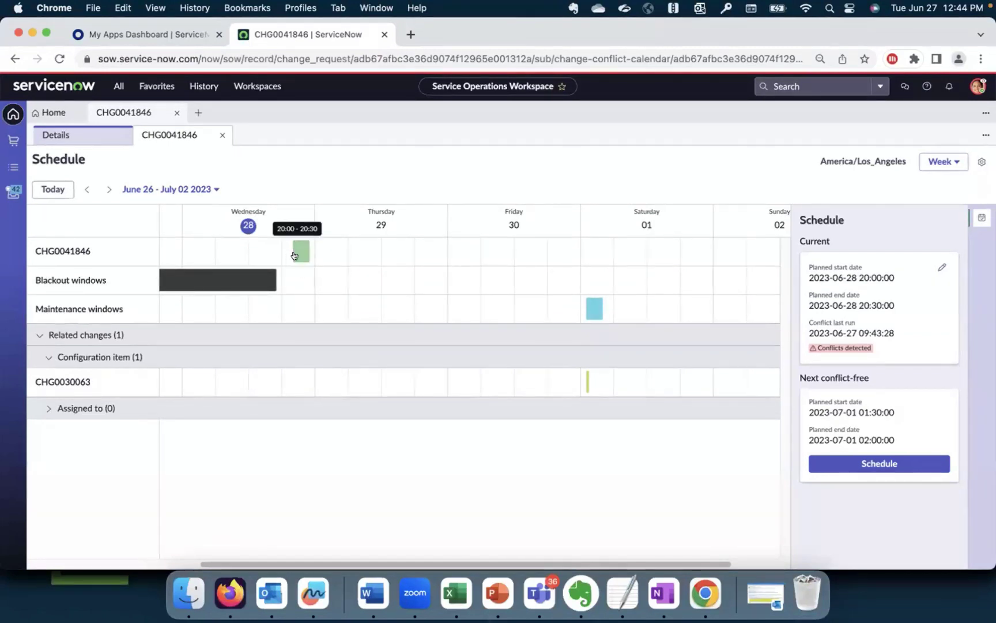
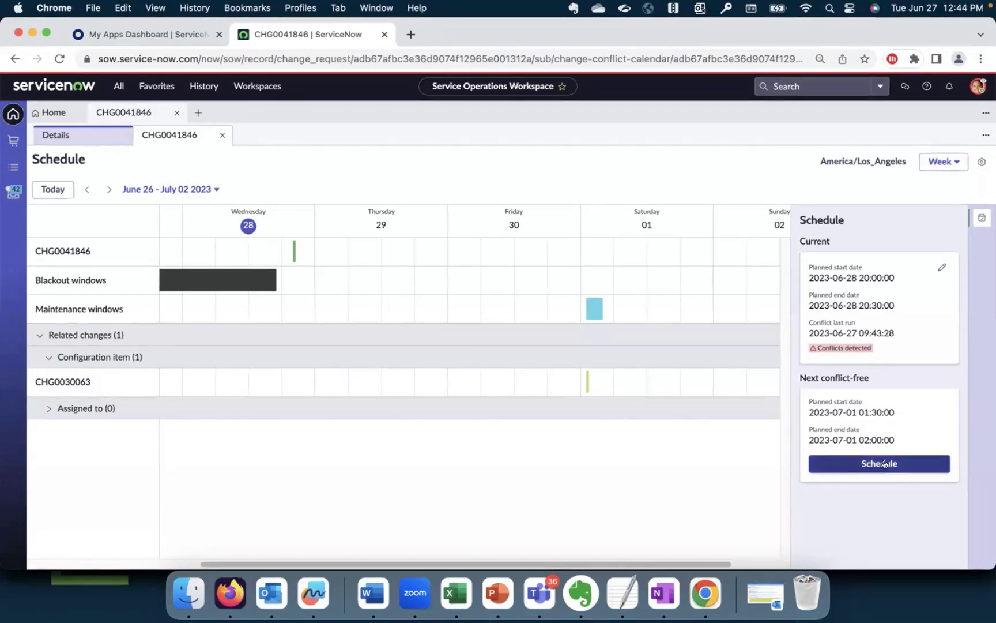
click(885, 463)
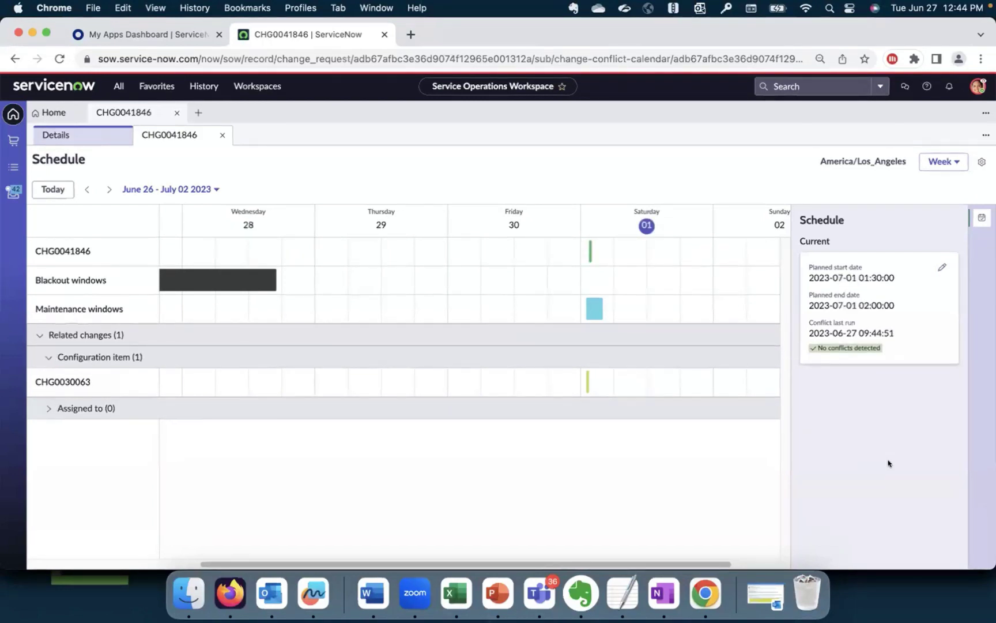
click(221, 134)
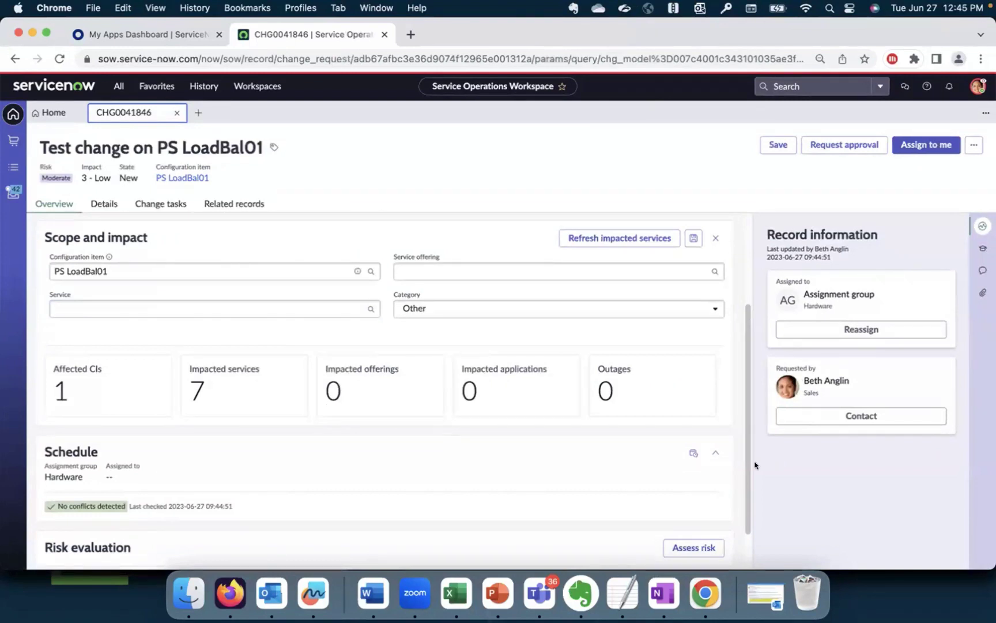
Reopen the schedule from the change overview to view its editable planned dates, and close it without changes.
scroll(749, 489, down, 2)
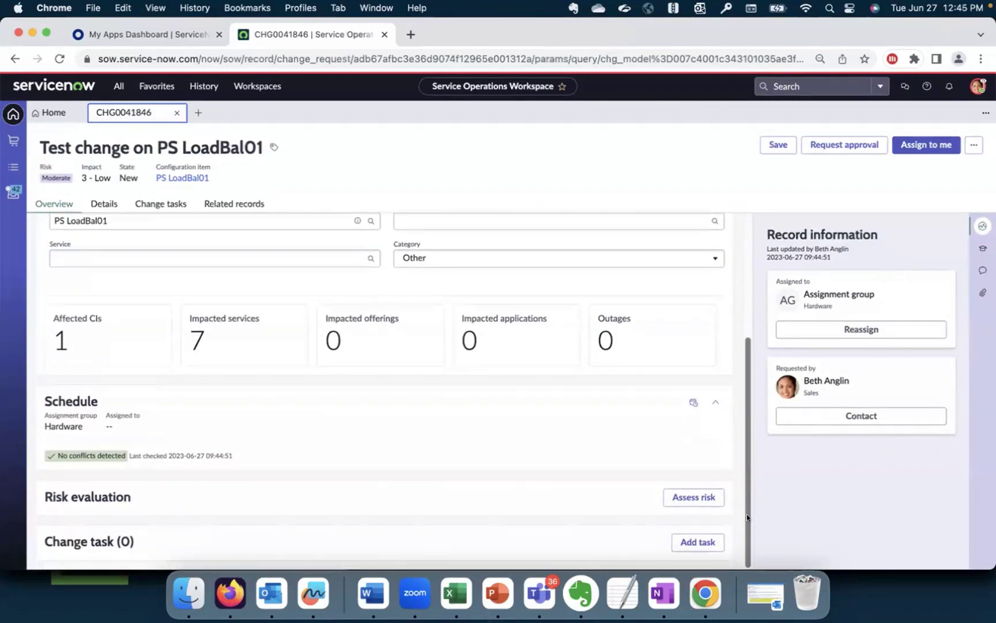
click(688, 402)
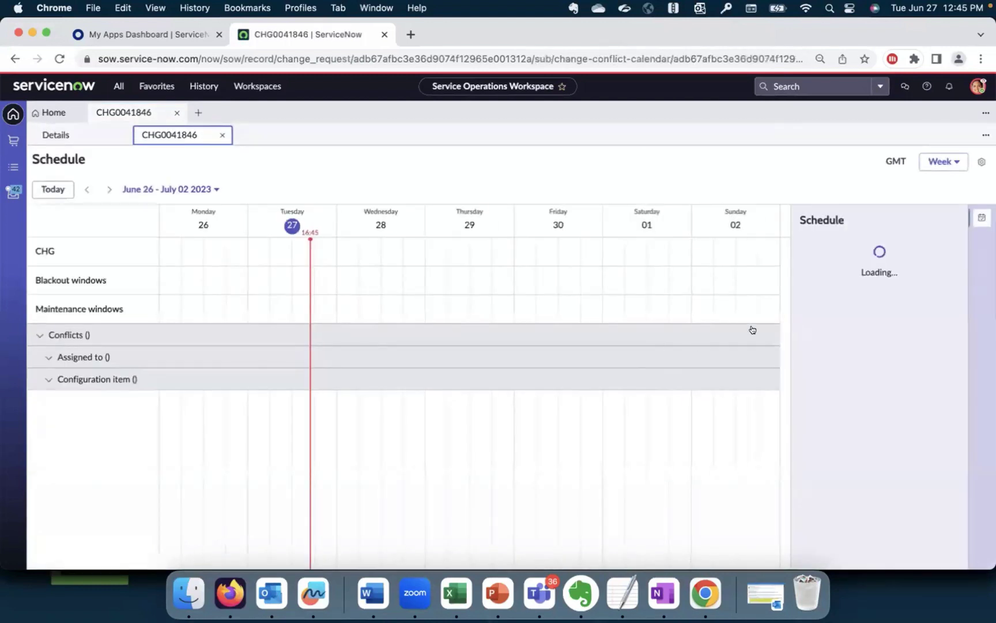
click(942, 267)
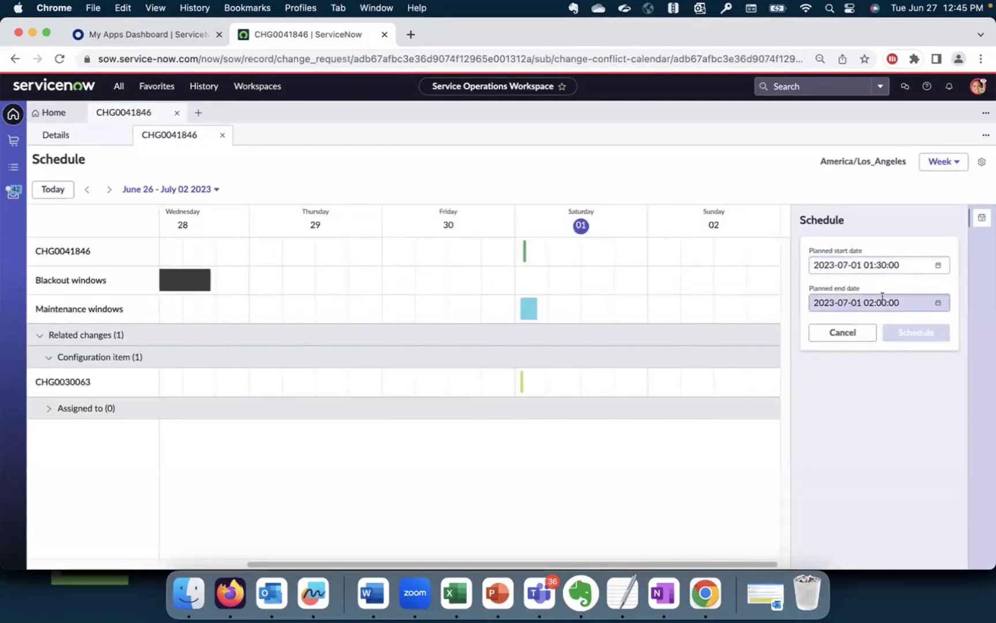
click(221, 134)
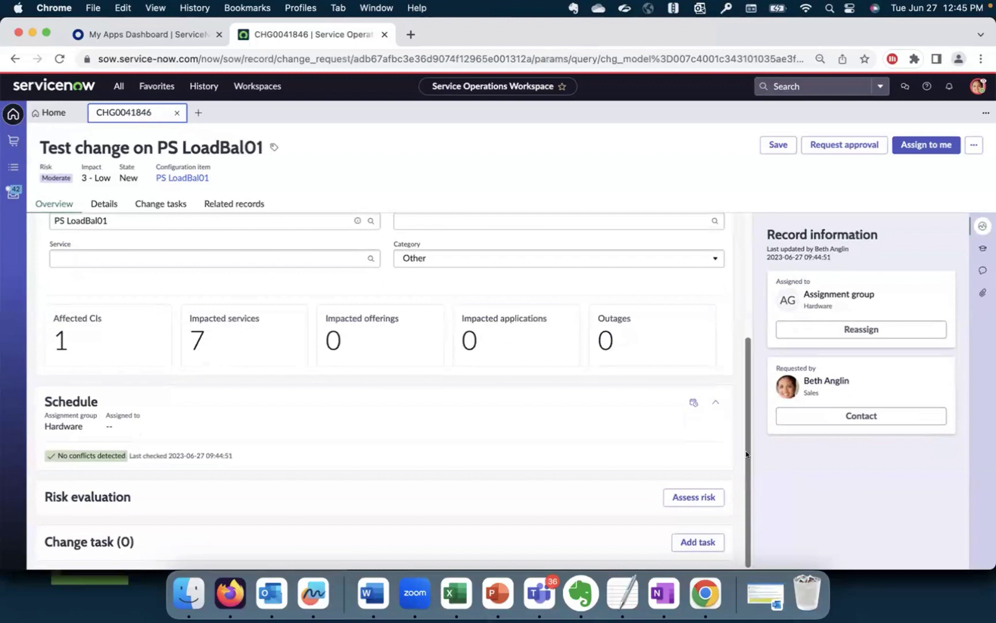
Submit the change risk assessment with Critical CI impact, Complex change, Complex back-out, redundancy plan Yes, and Difficult verification.
click(711, 496)
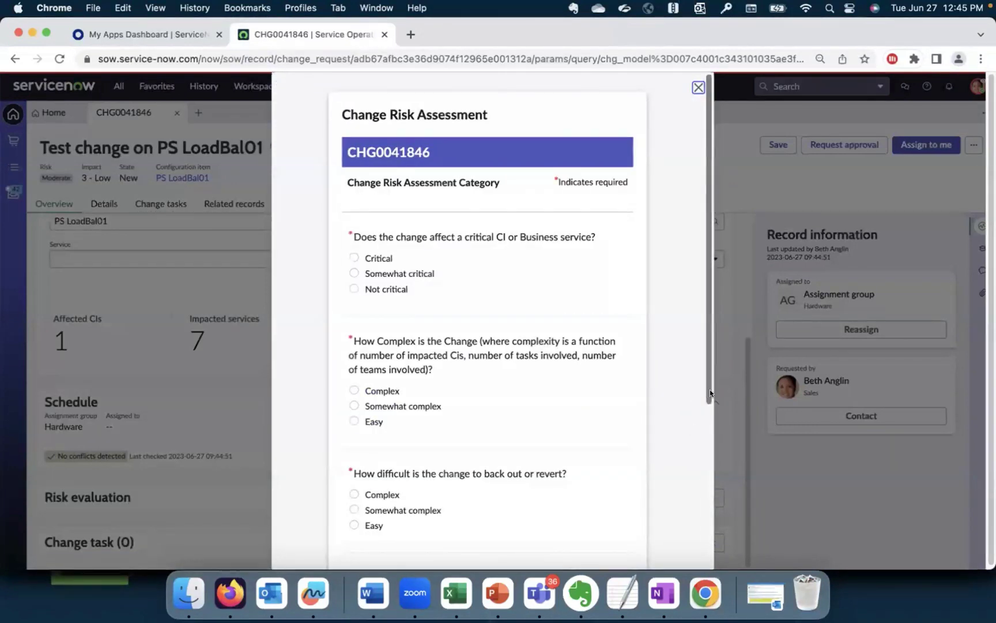
scroll(707, 394, down, 1)
click(355, 254)
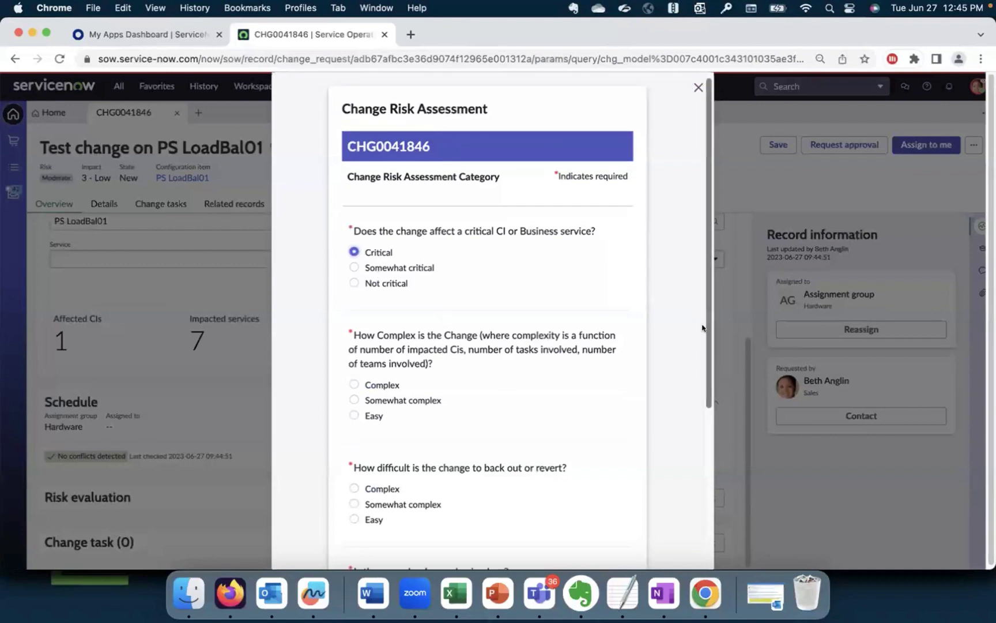
scroll(690, 396, down, 5)
click(355, 282)
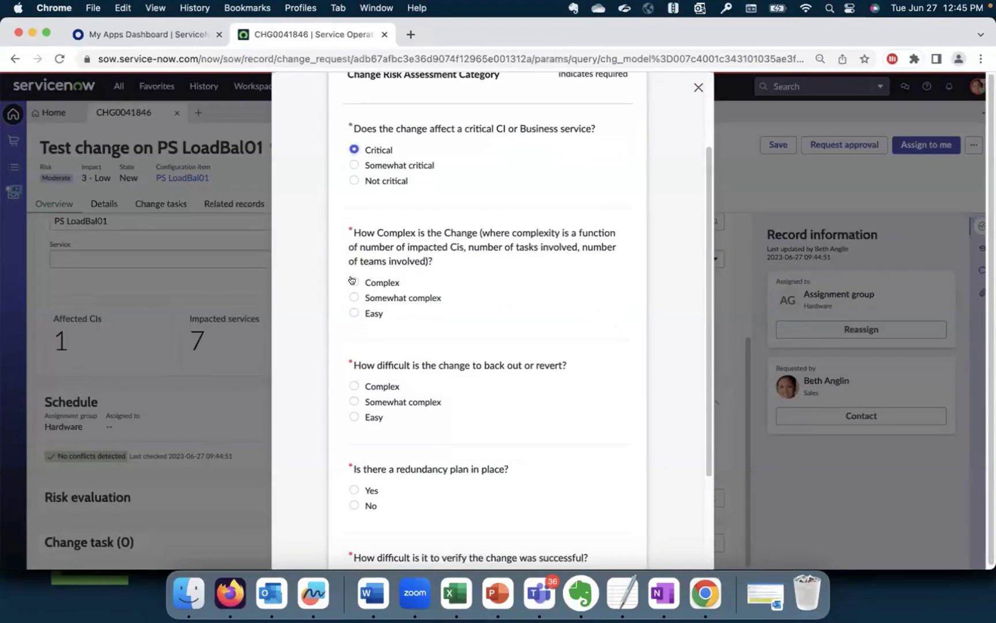
click(354, 385)
scroll(700, 441, down, 5)
click(354, 386)
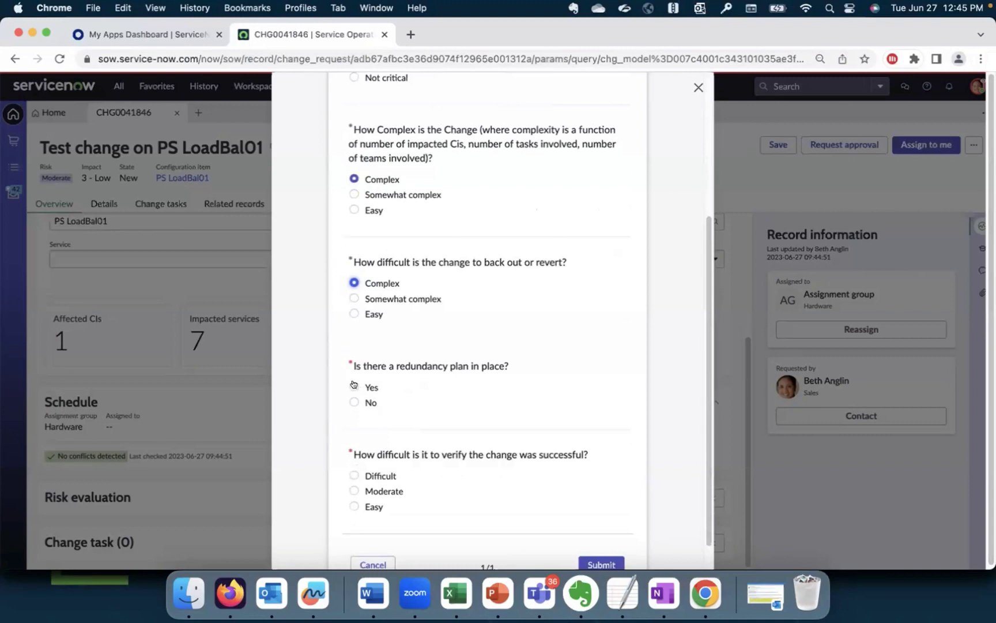
click(354, 475)
scroll(702, 504, down, 2)
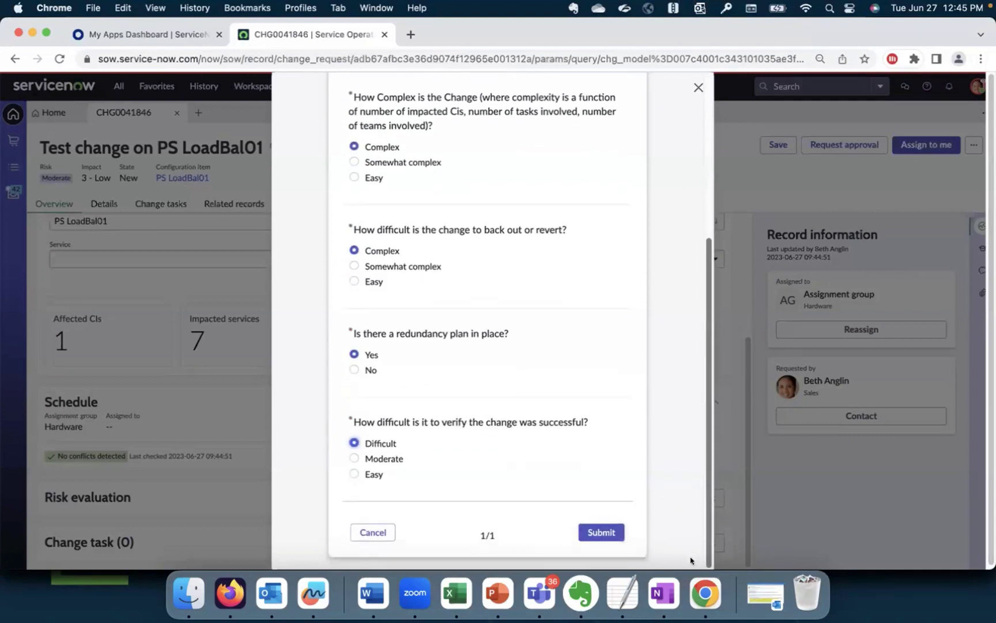
click(605, 536)
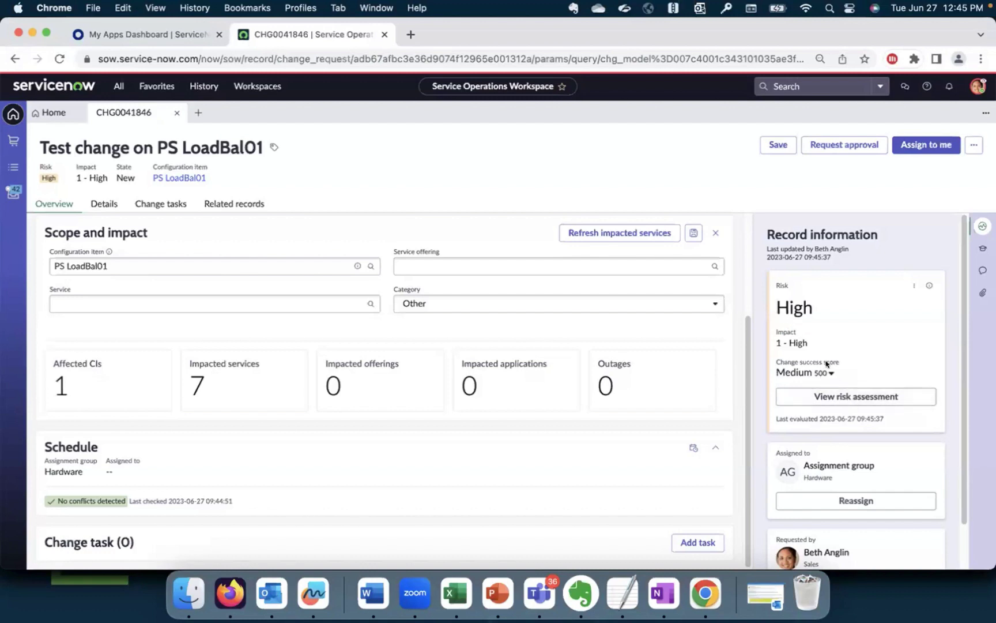
Add a change task of type Planning to the change request.
scroll(963, 435, down, 2)
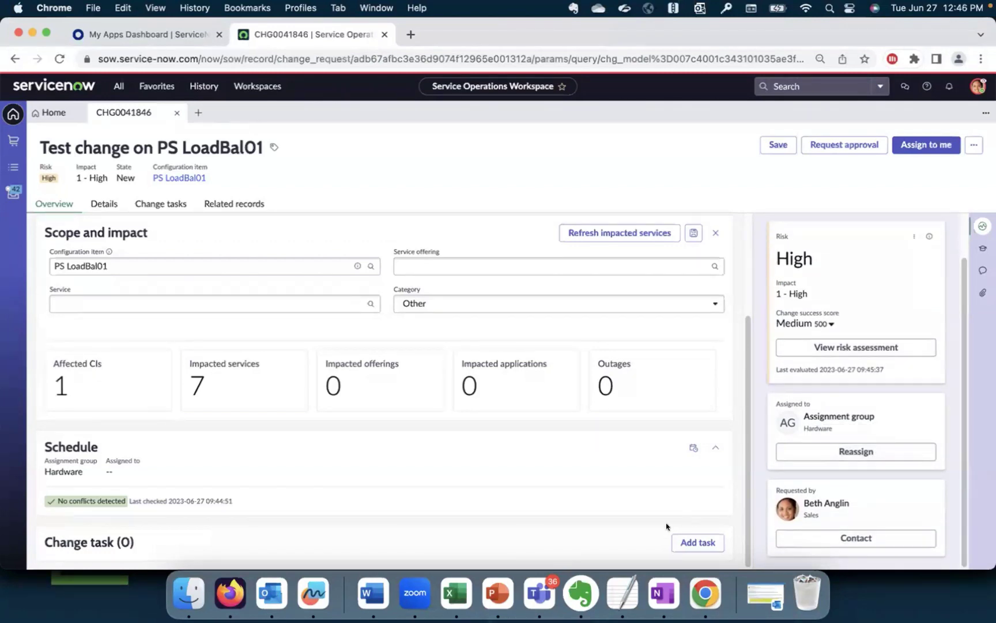
click(698, 541)
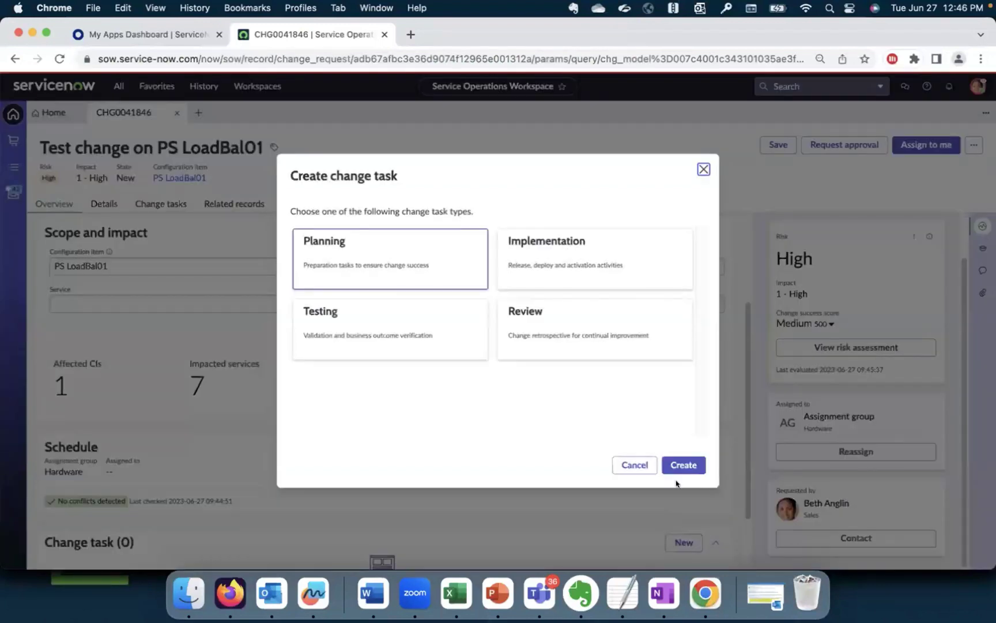
click(450, 263)
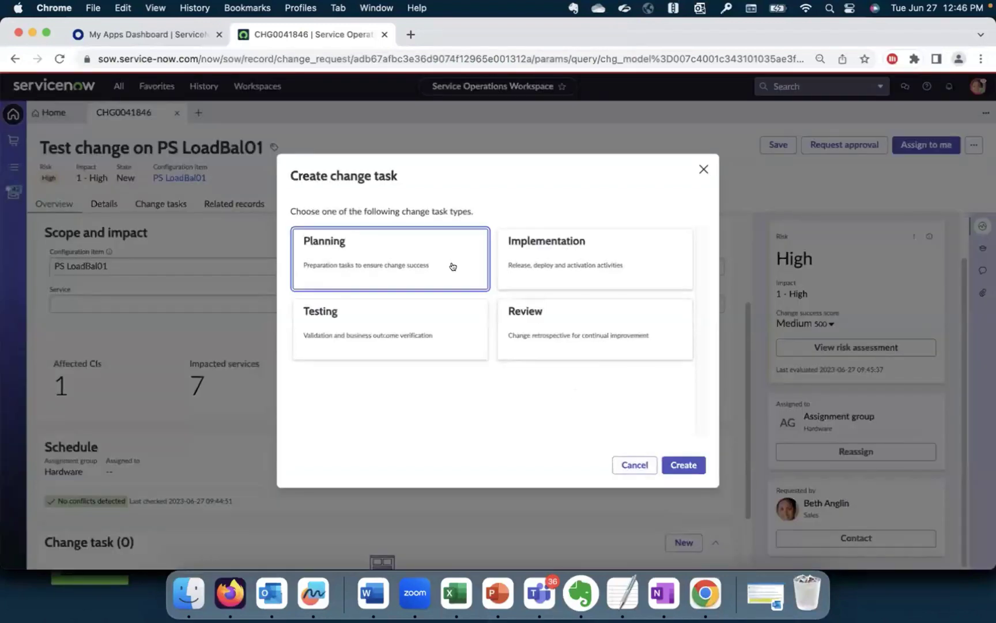
click(680, 463)
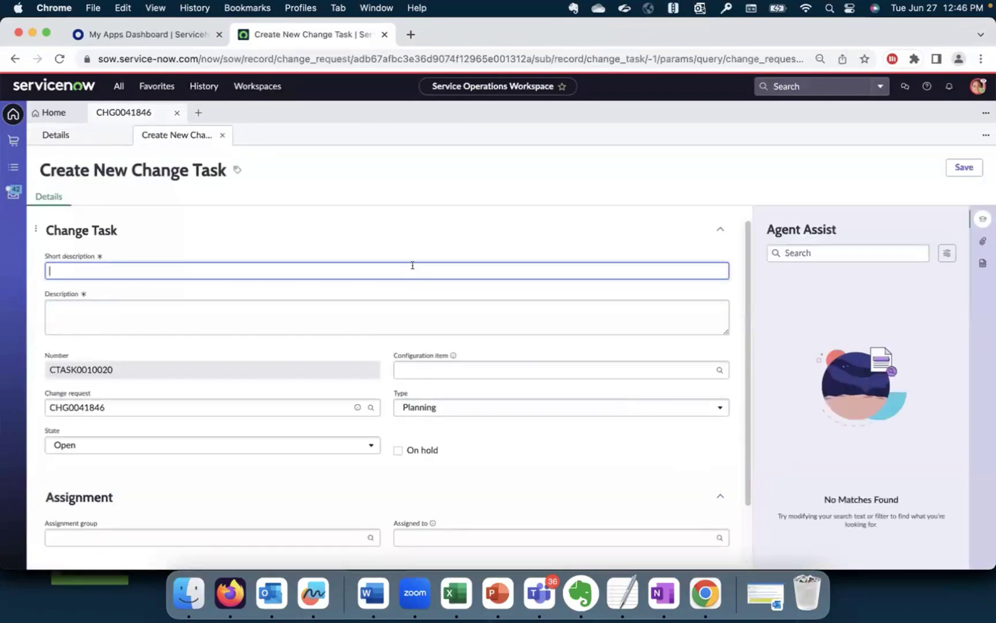
Enter "Planning task" as the task's short description, assign it to the Hardware group, and try to save it.
text(Planning askask)
click(301, 533)
text(hard)
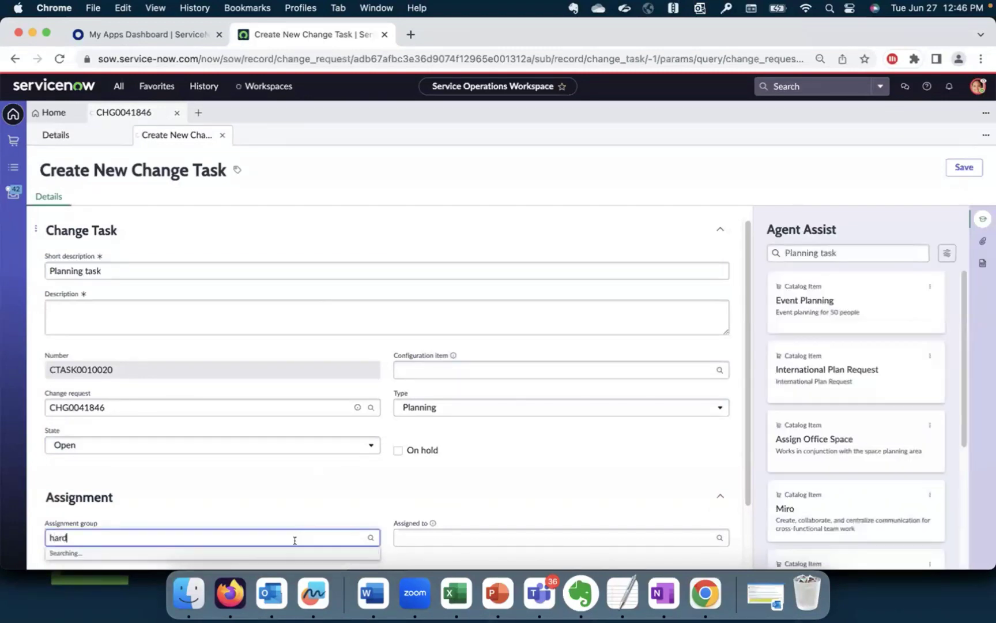
click(247, 562)
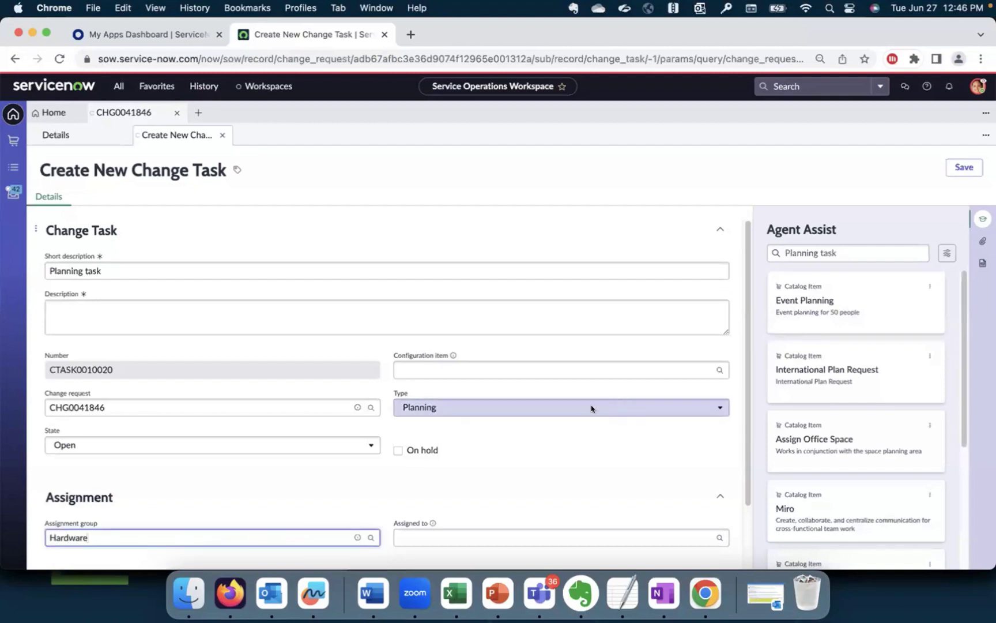
click(962, 166)
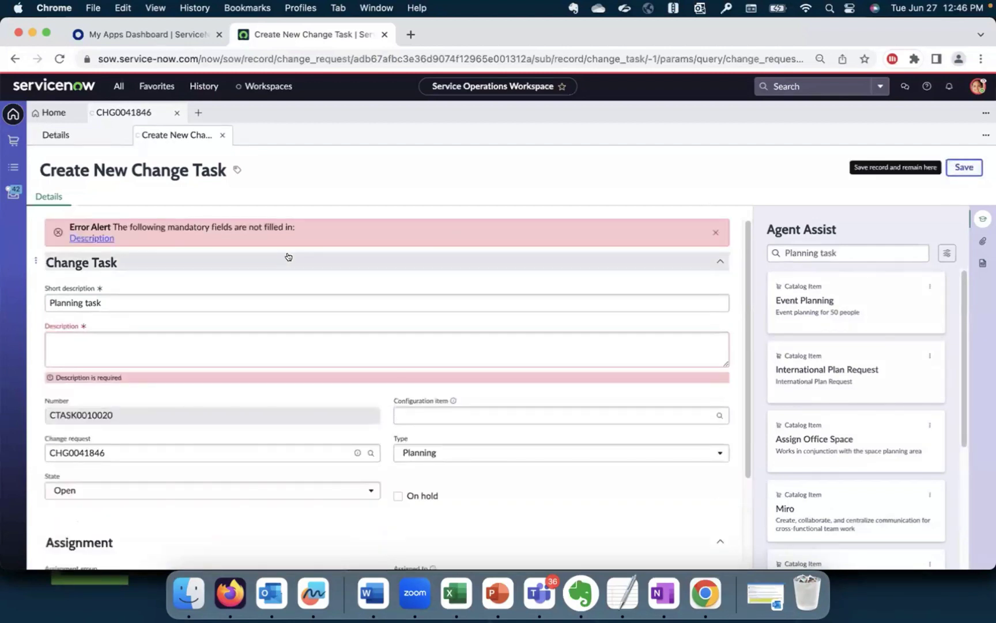
Copy the short description "Planning task" into the change task's Description, save the task and close it.
drag(128, 302, 48, 303)
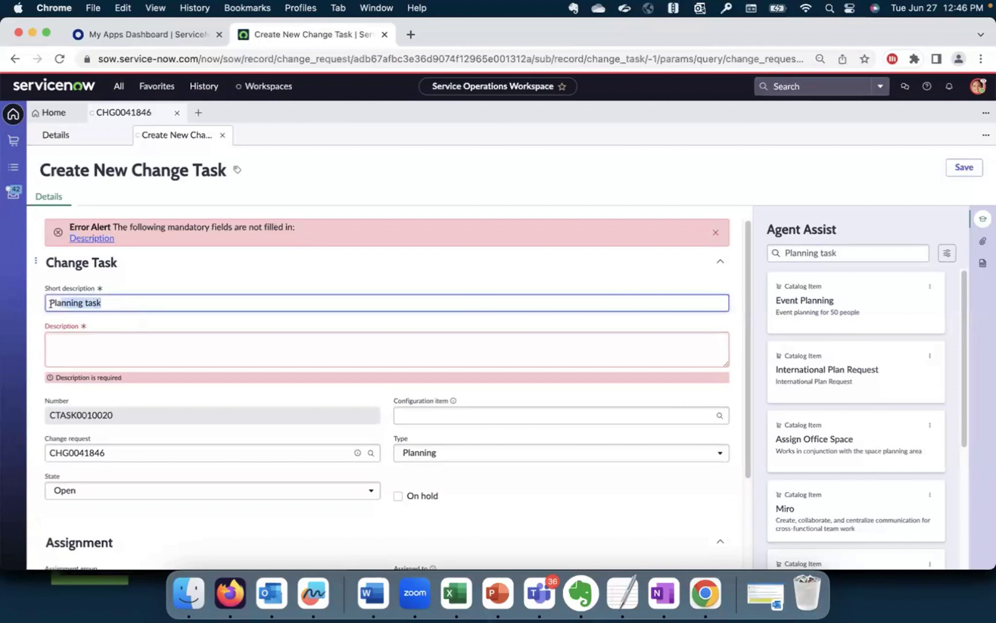
key(super+c)
click(86, 345)
key(super+v)
click(963, 166)
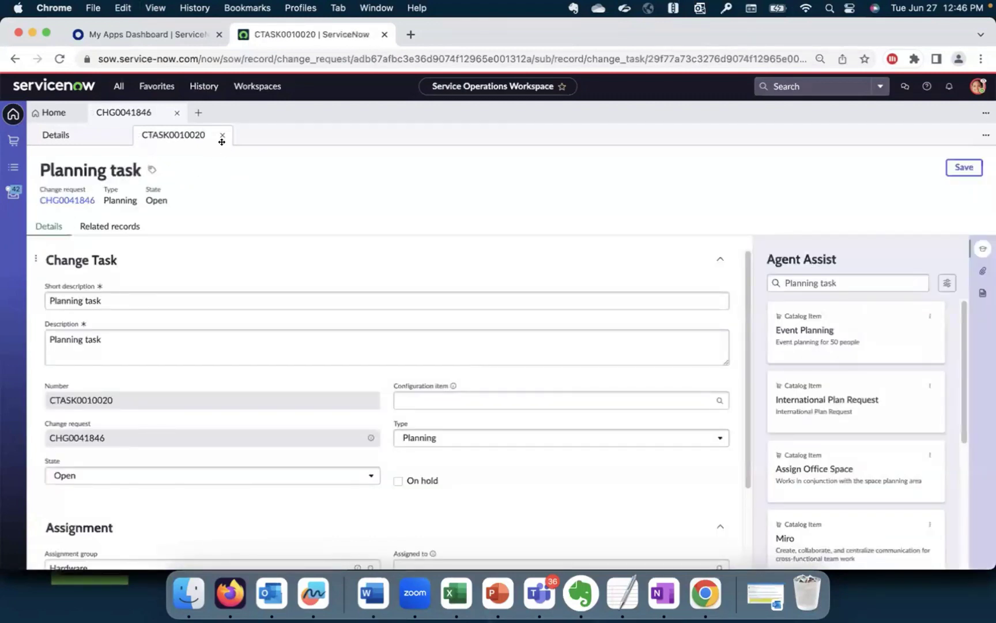
click(219, 134)
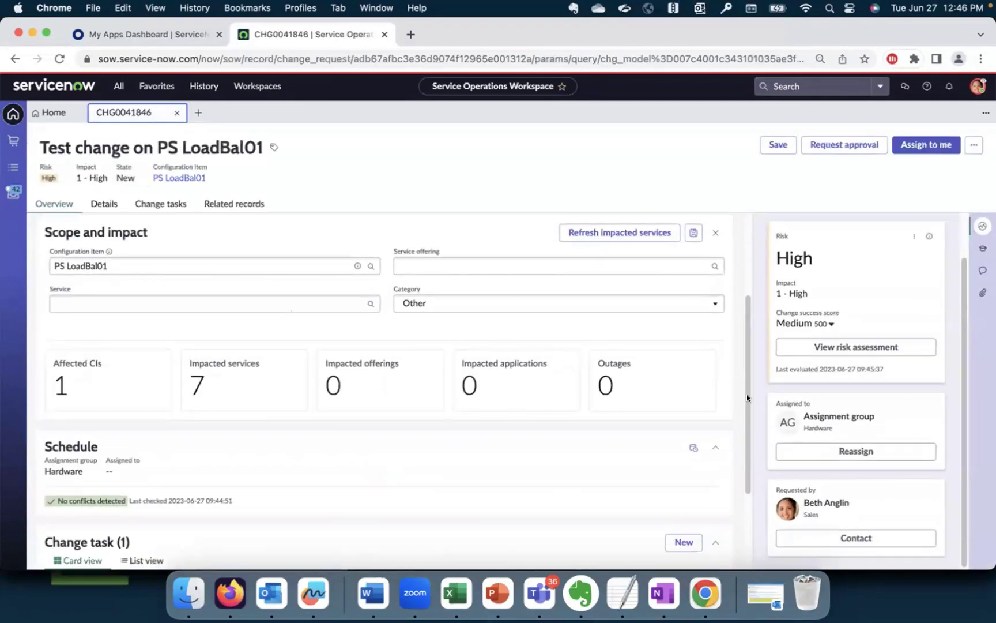
Review the change request's overview and details, and request approval for the change.
drag(746, 419, 734, 328)
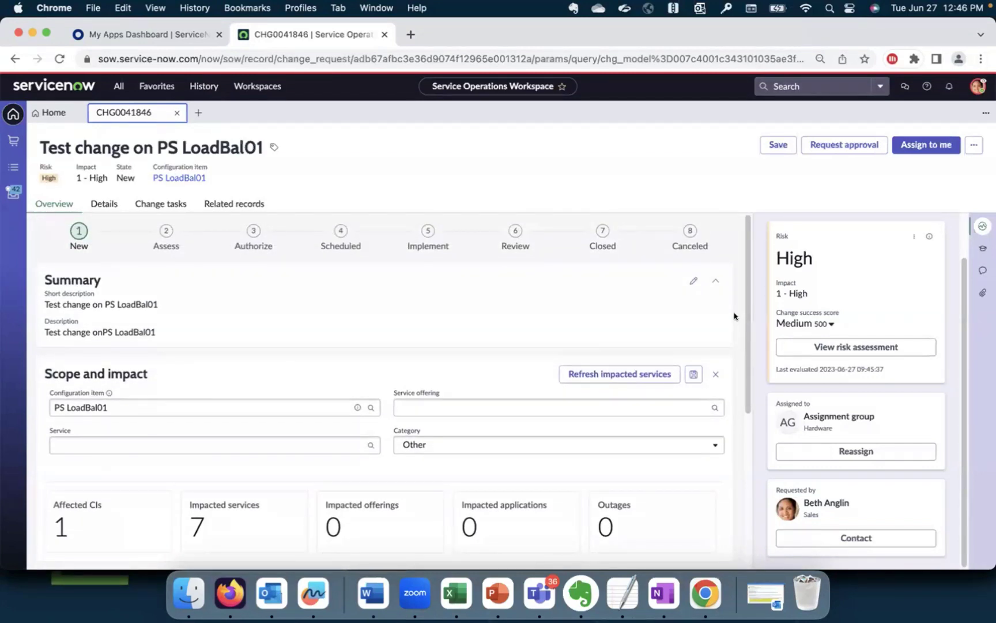
scroll(735, 322, down, 5)
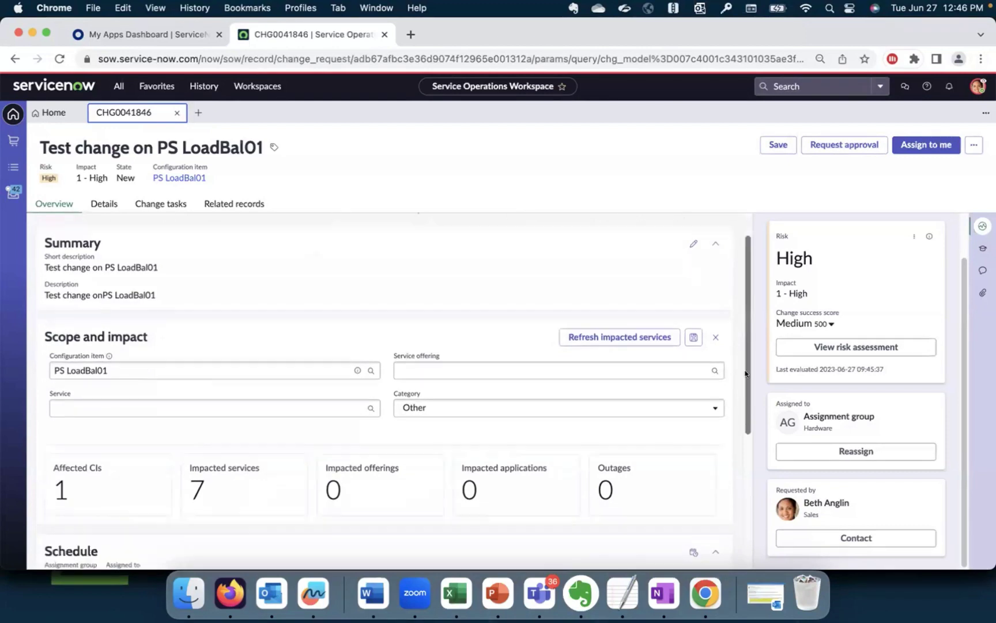
scroll(746, 426, up, 5)
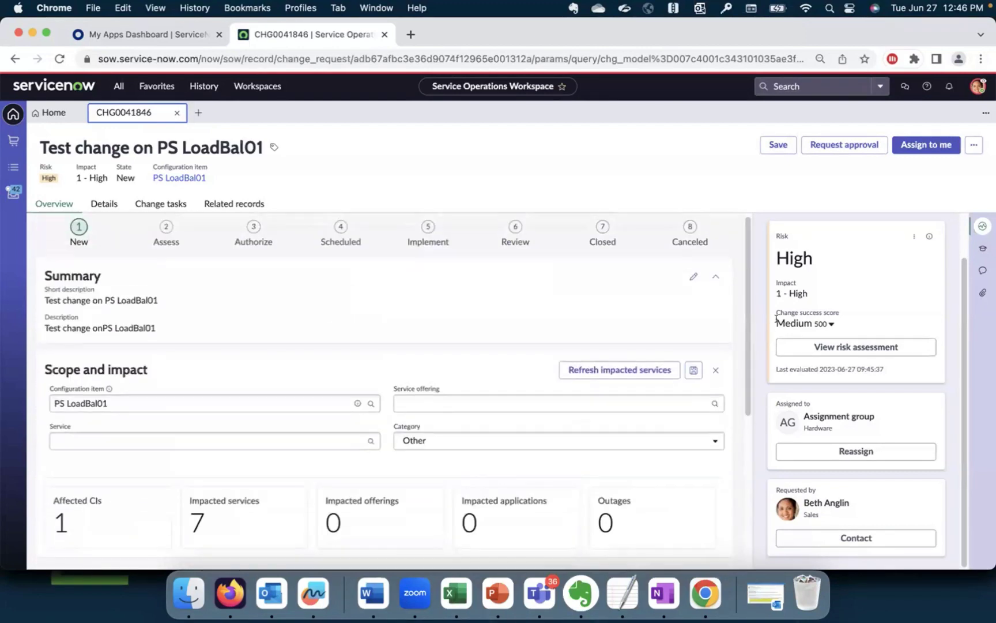
click(102, 204)
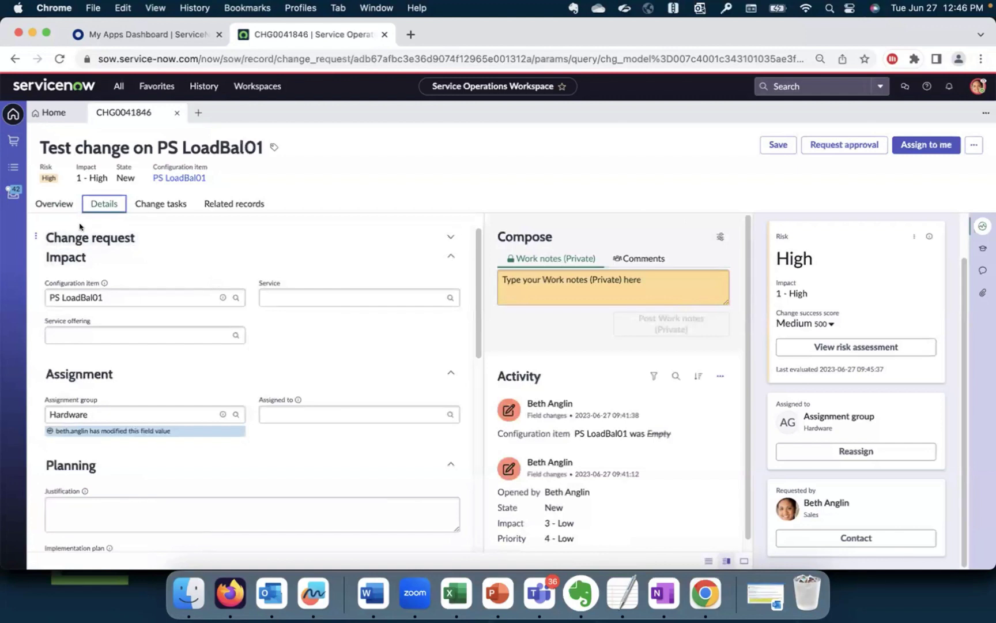
click(55, 204)
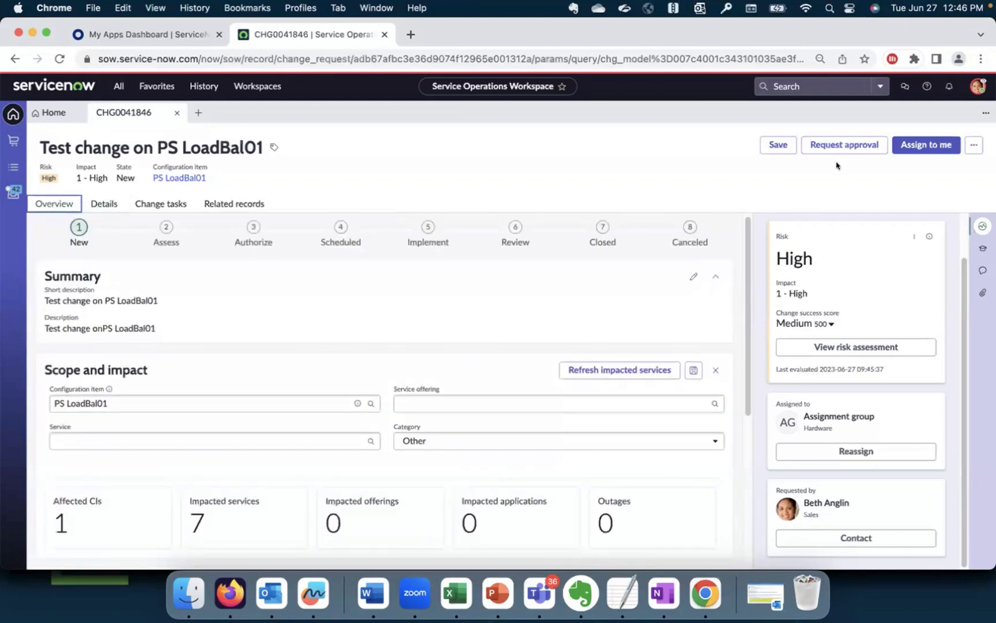
click(858, 145)
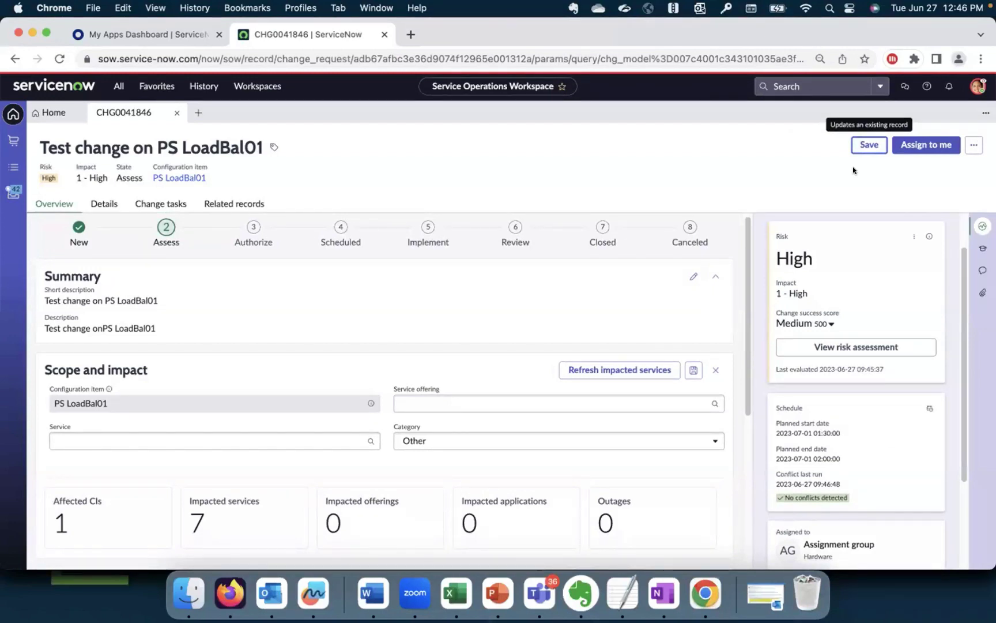
Review the Assess stage of the change overview and the approvers among its related records.
scroll(743, 275, up, 1)
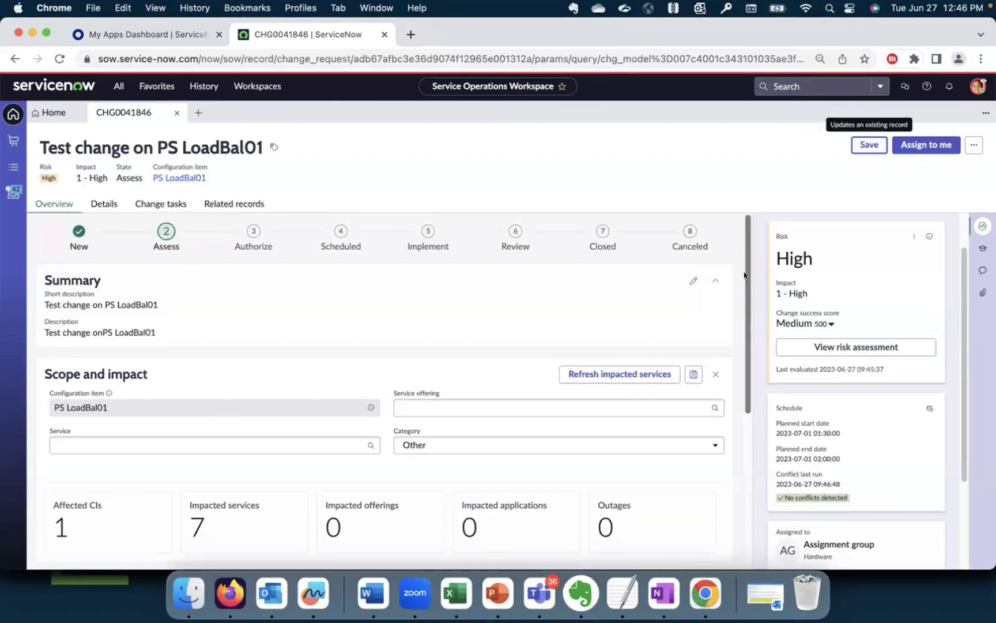
click(157, 240)
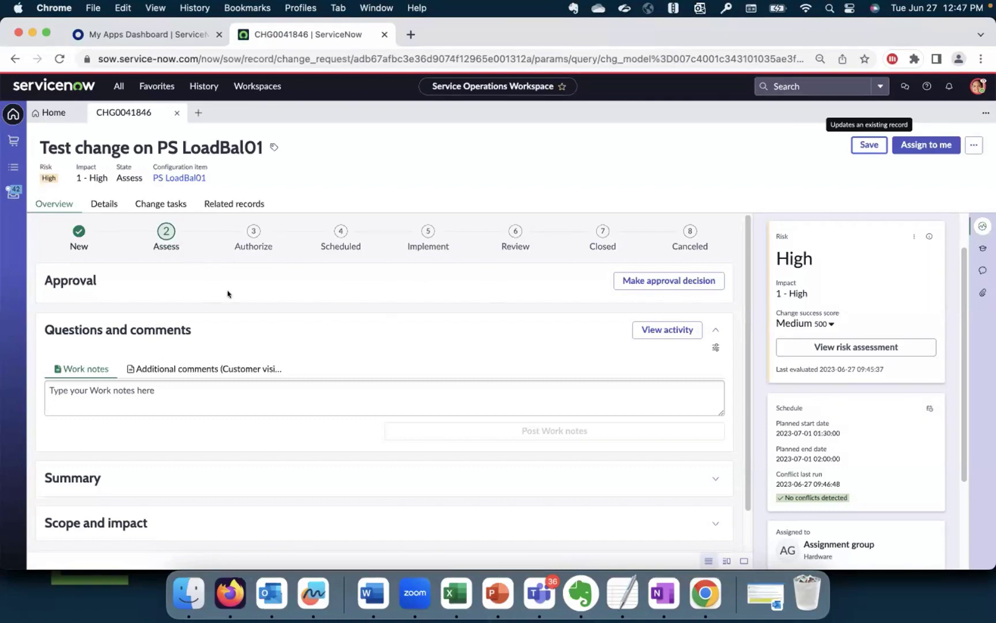
scroll(744, 402, down, 2)
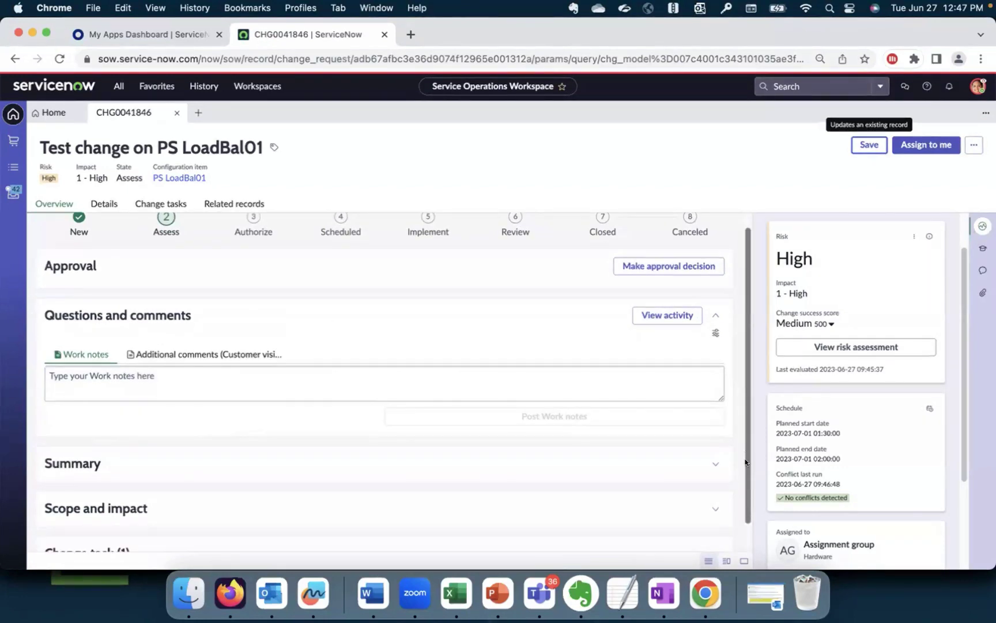
click(234, 203)
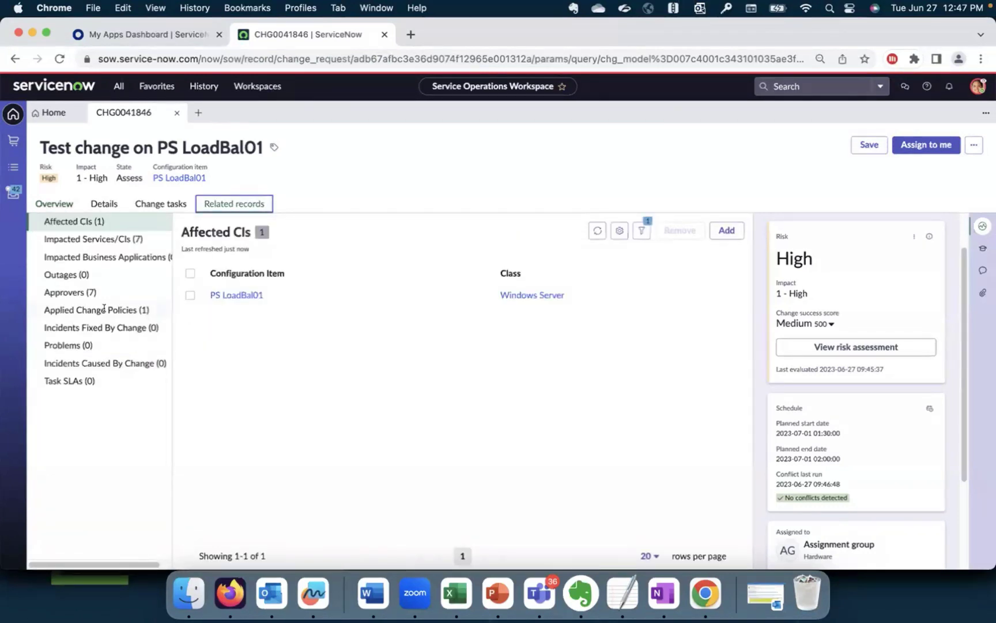
click(69, 294)
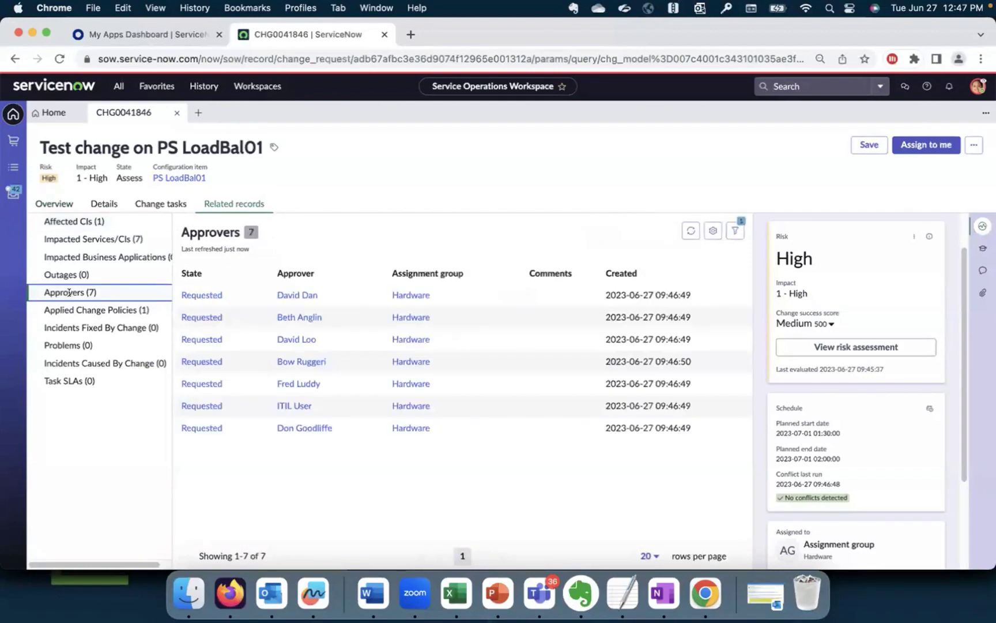
Reopen the change request's overview and switch to the approver's session in Firefox.
click(233, 592)
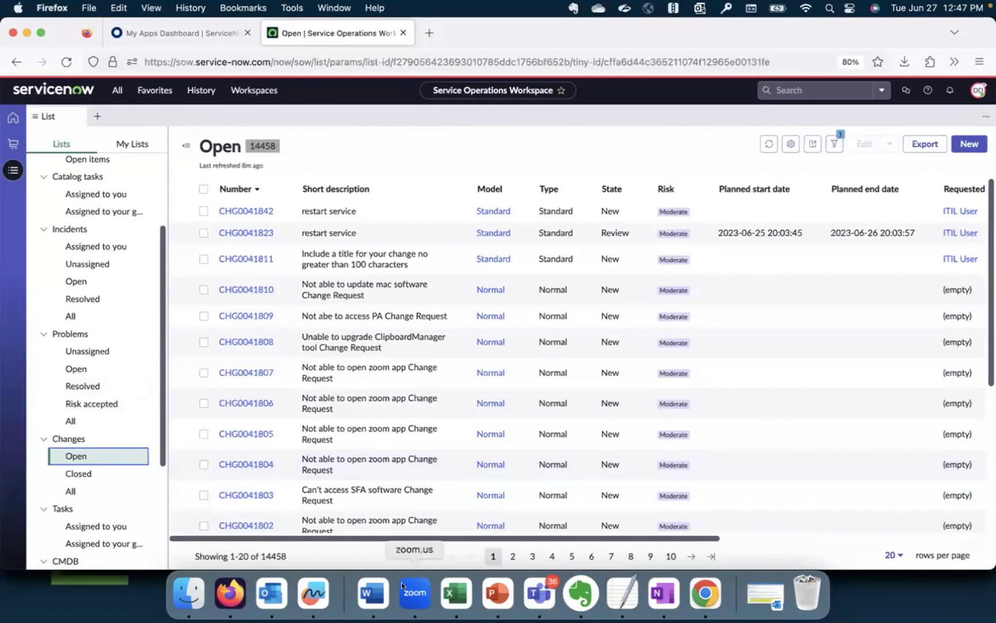
click(704, 592)
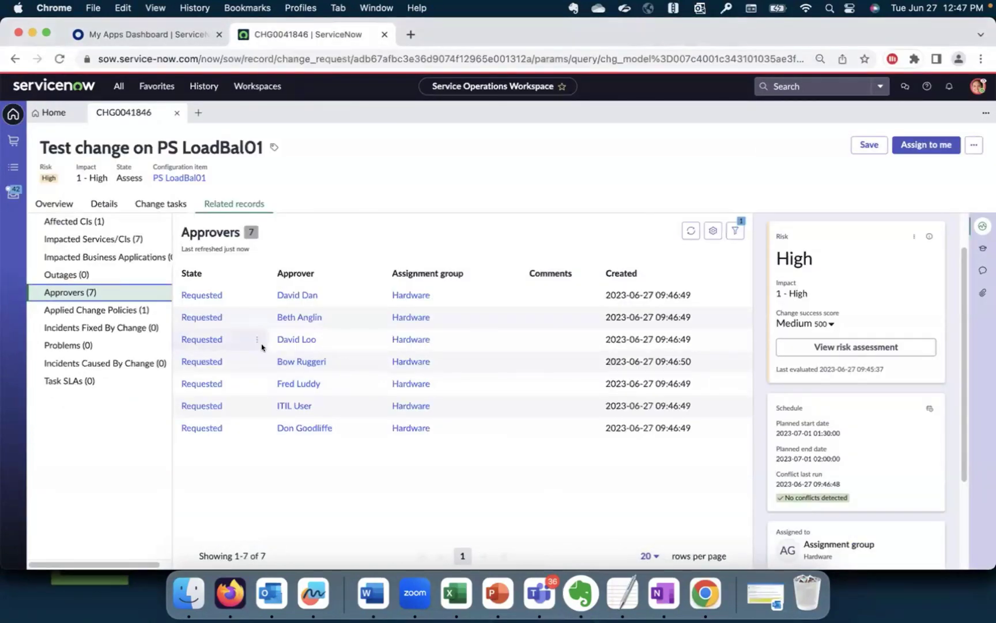
click(121, 112)
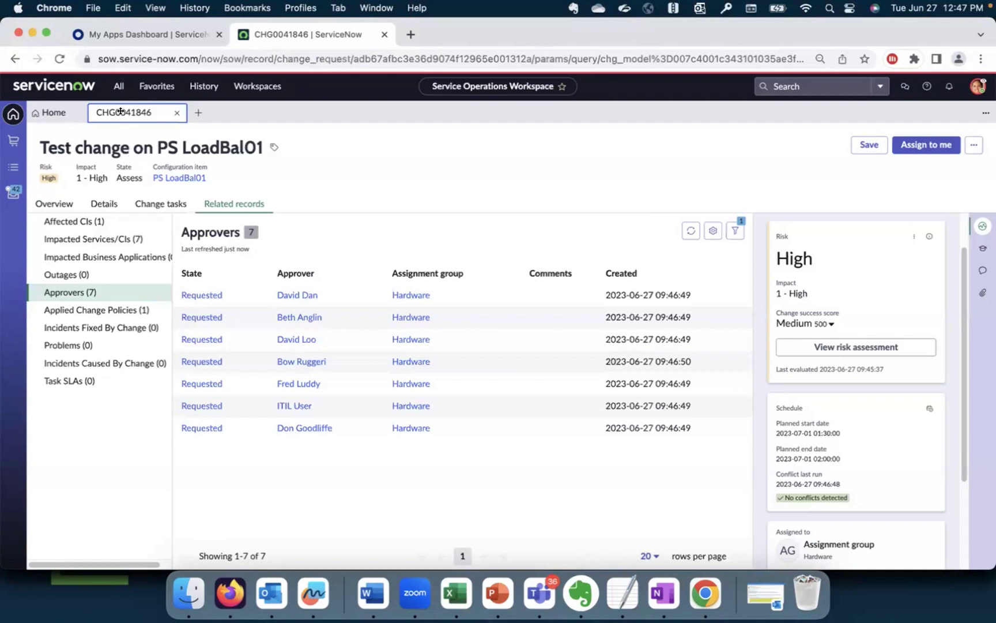
right_click(125, 108)
click(336, 154)
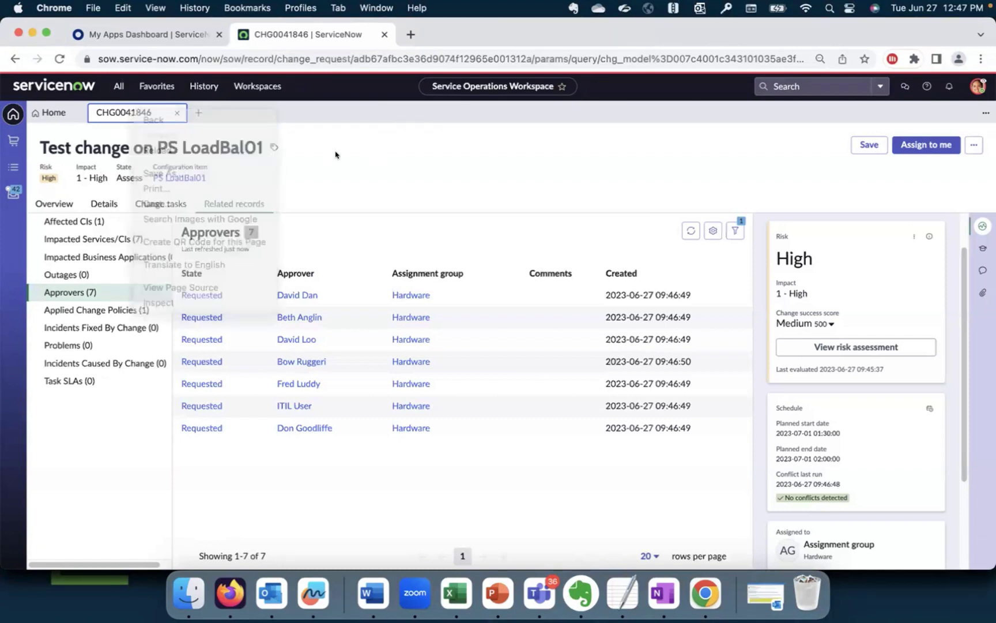
click(54, 204)
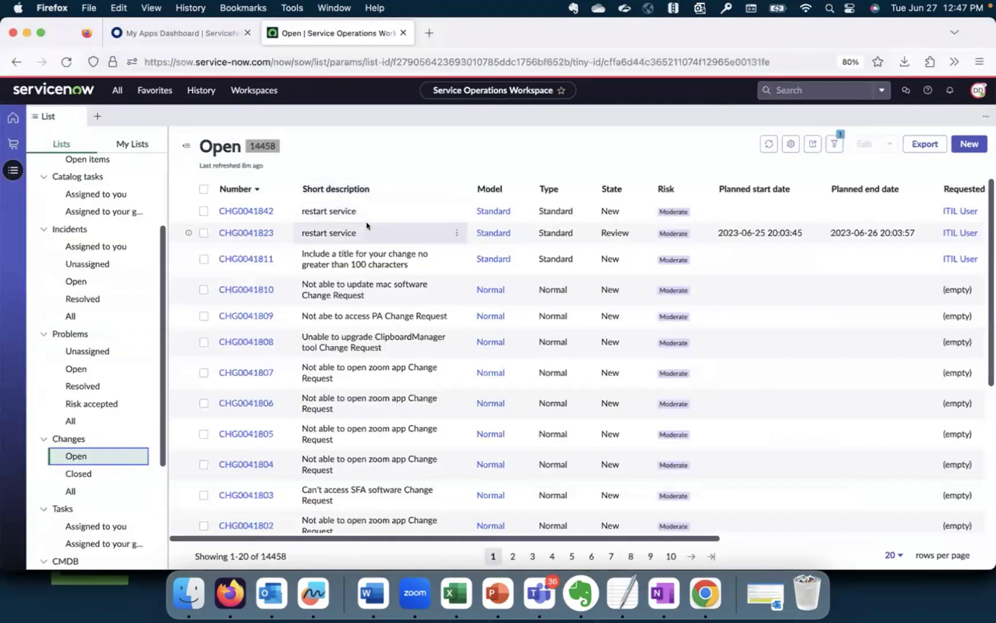
Filter the open changes to numbers containing 846 and open "Test change on PS LoadBal01".
click(282, 189)
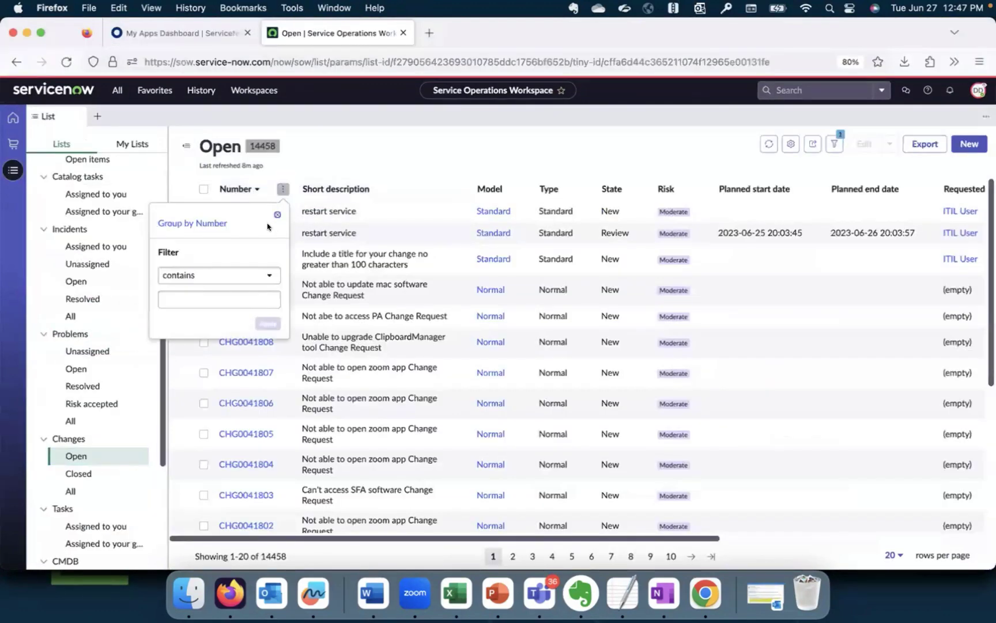
click(227, 298)
text(846)
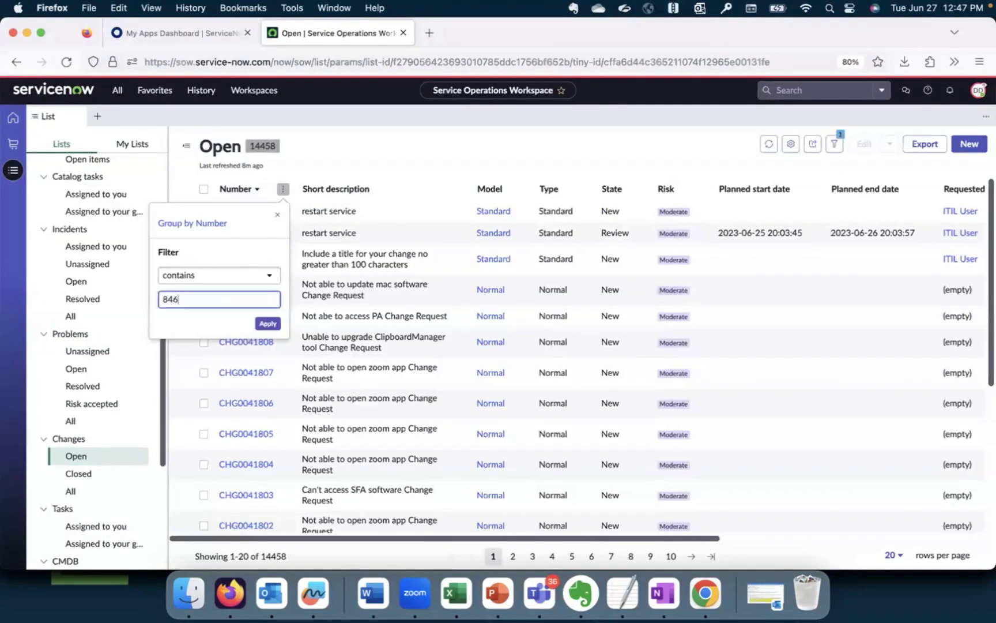
key(Return)
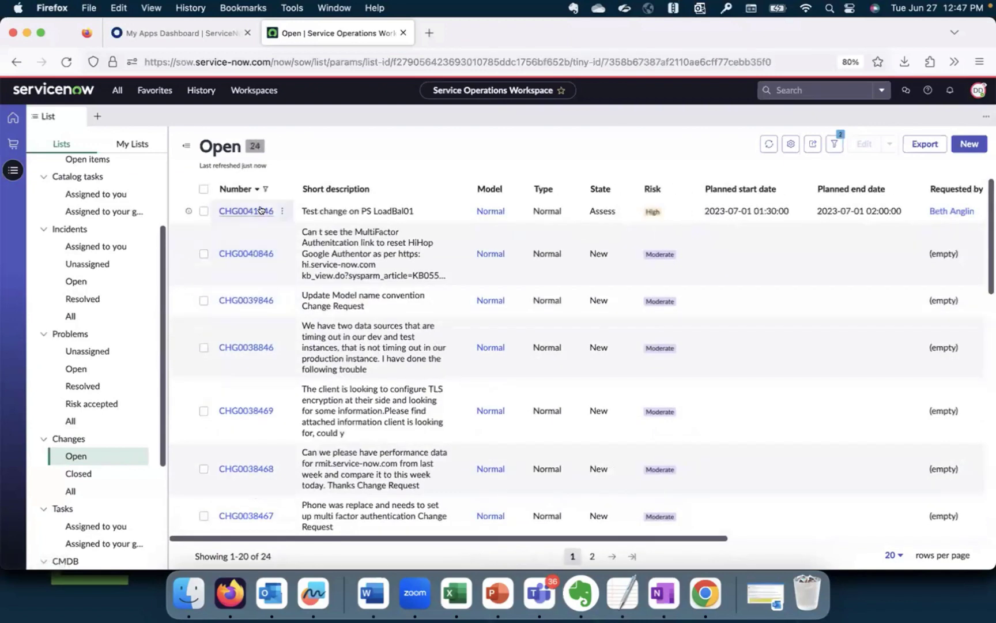
click(260, 209)
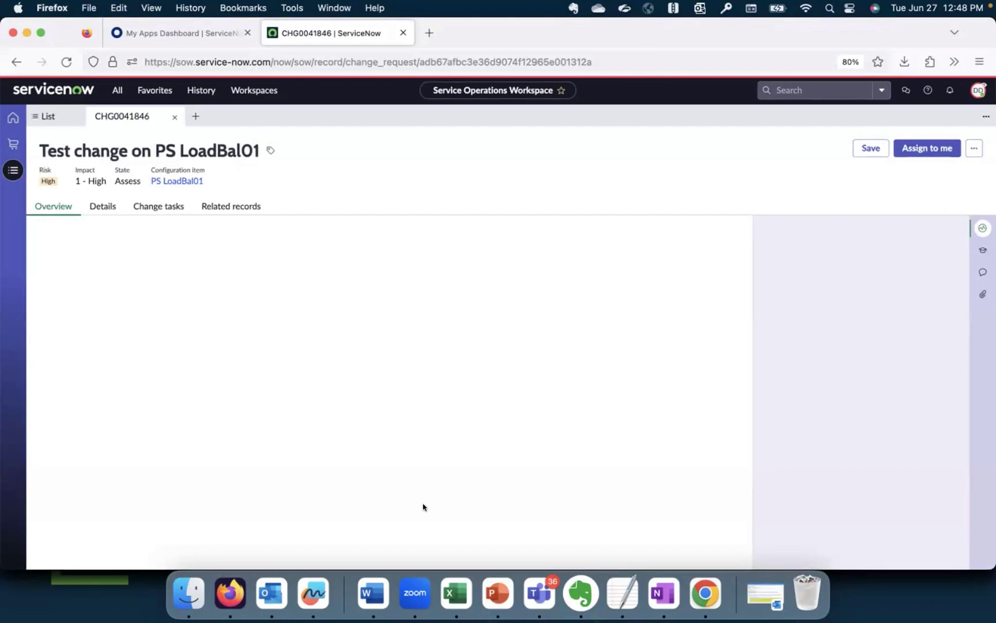
Check the change's approval section in Chrome, and submit an Approve decision for it from the approver's Firefox session.
click(711, 594)
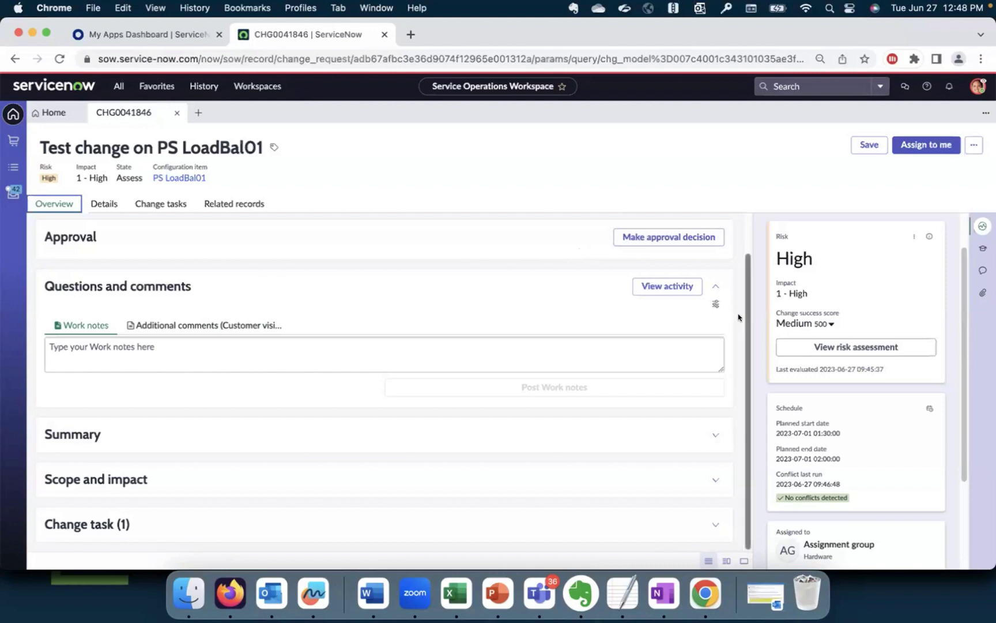
click(537, 365)
click(540, 351)
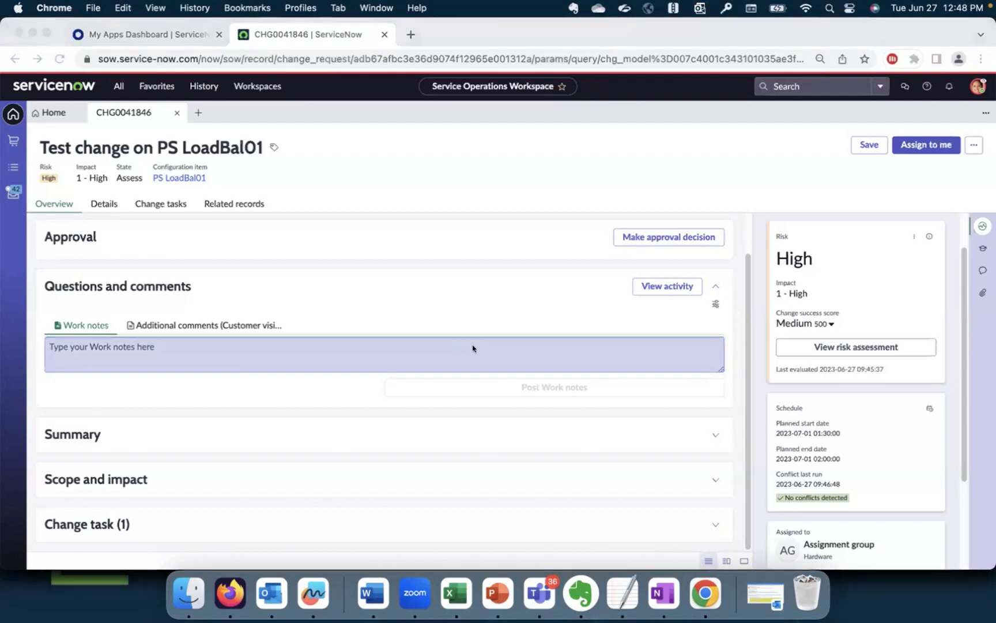
key(super+Tab)
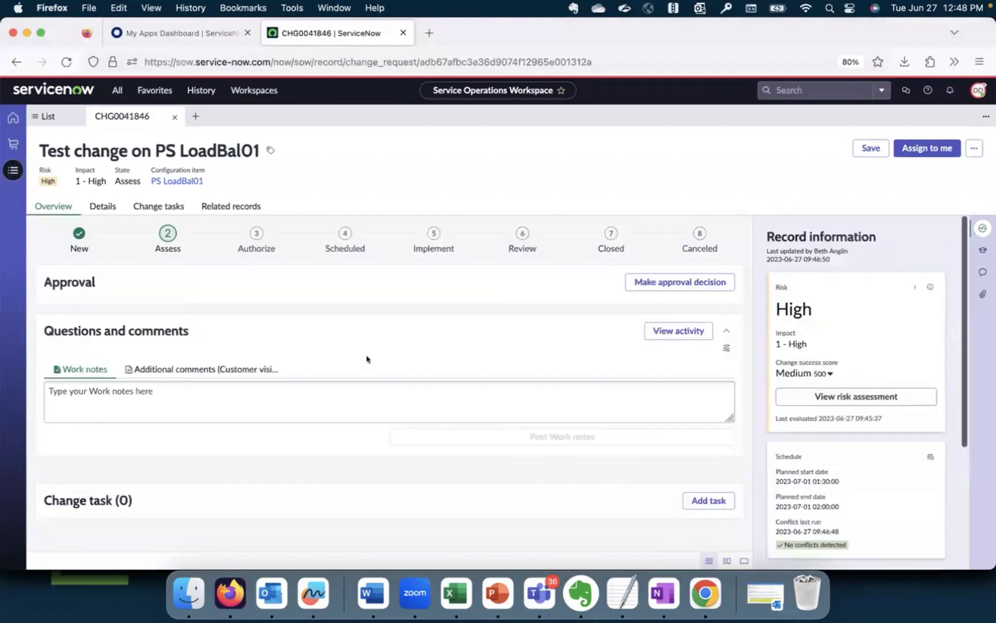
click(682, 284)
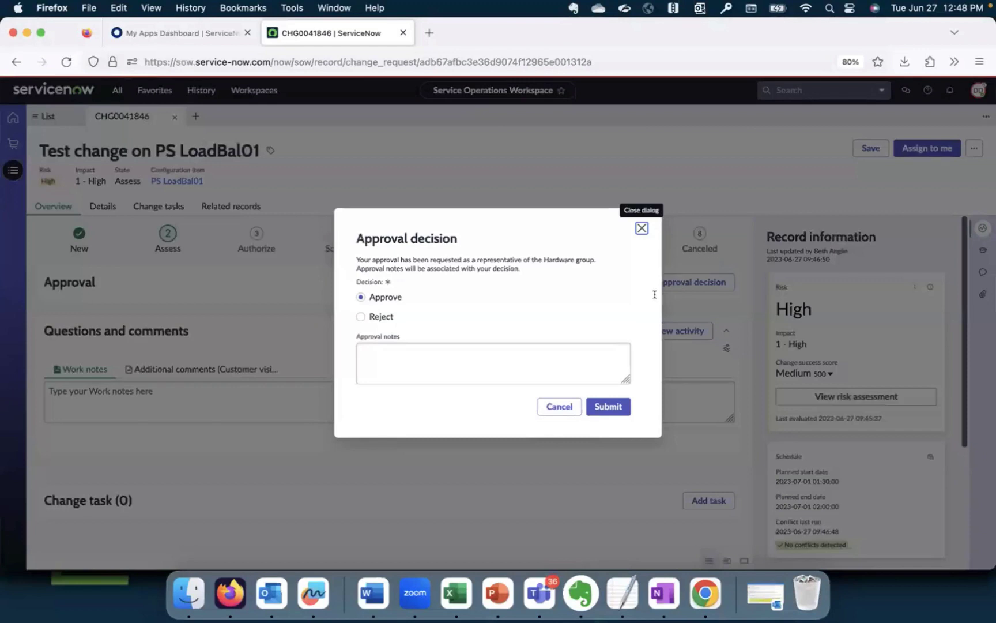
click(599, 406)
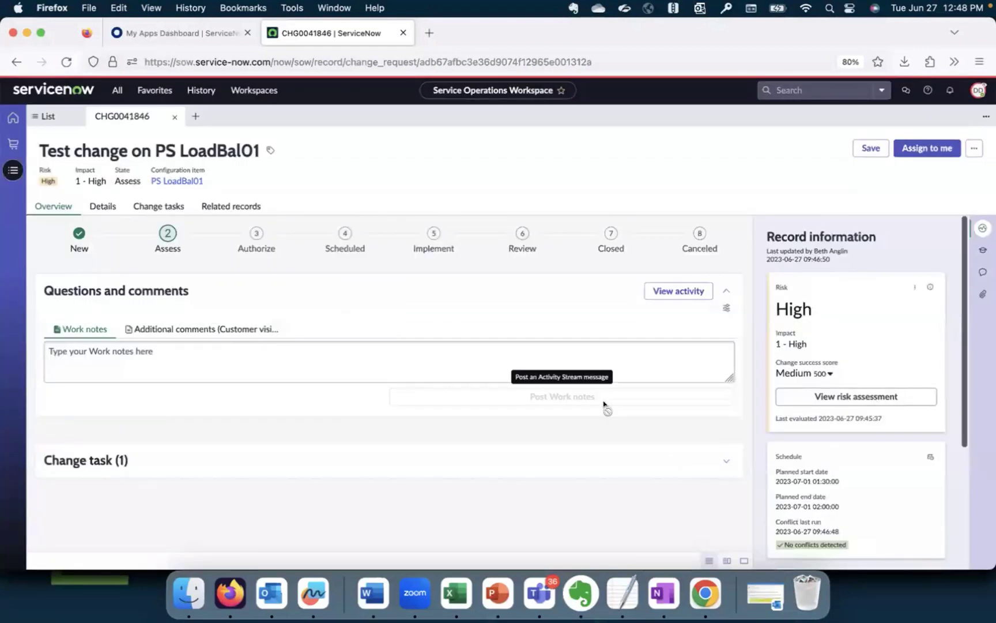
Switch to Chrome, reload the change request and review its record information, including risk, schedule and assignment.
key(super+Tab)
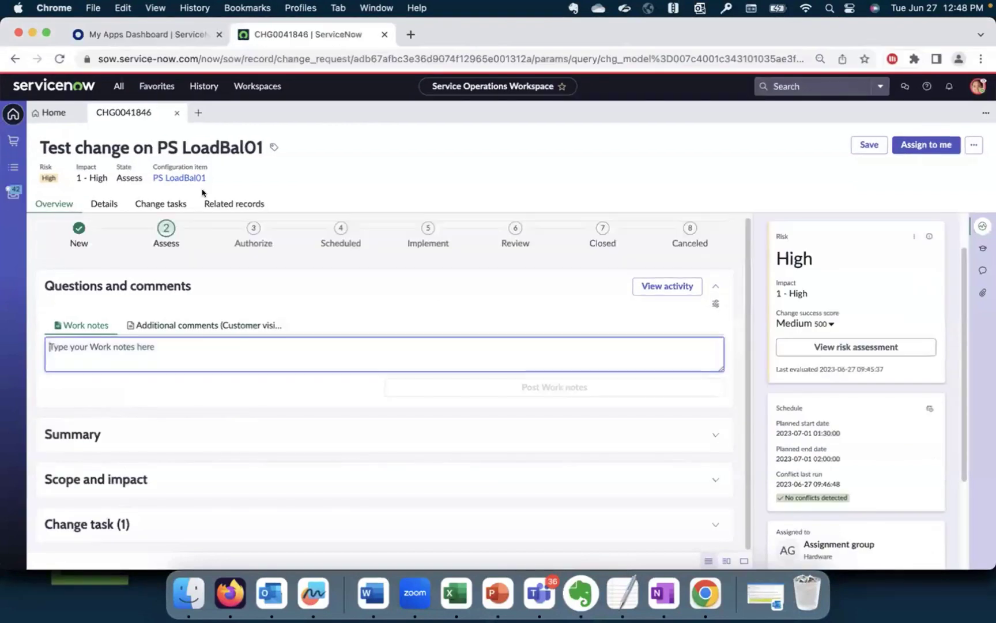
click(58, 59)
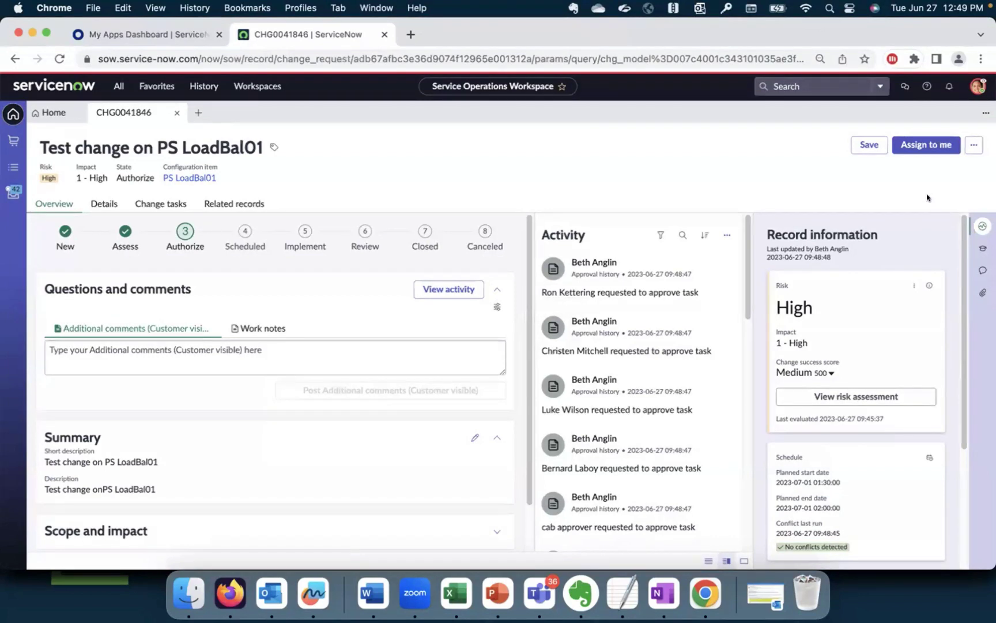
scroll(946, 315, down, 1)
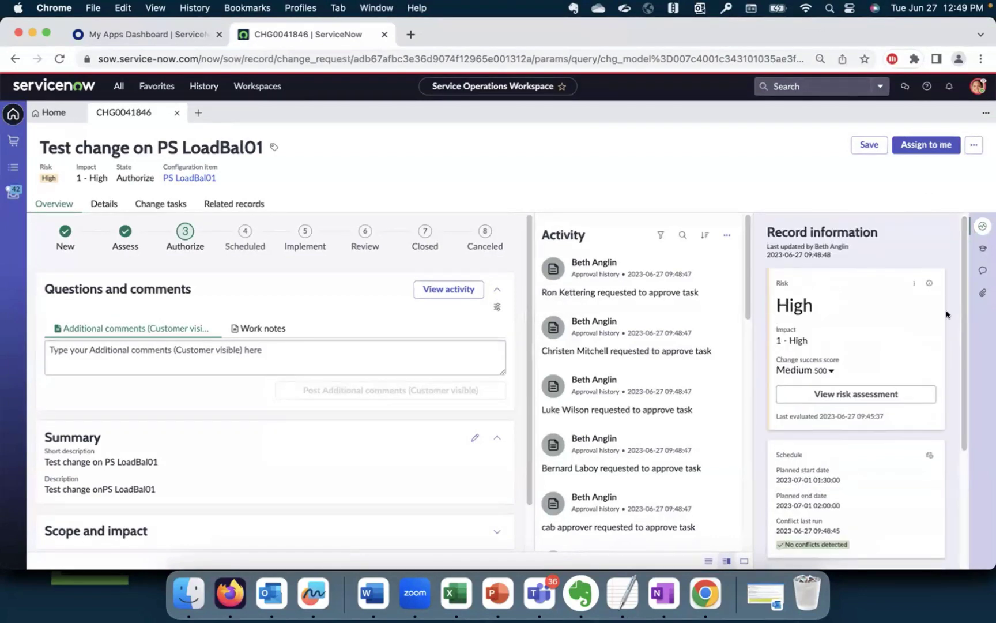
scroll(951, 346, down, 3)
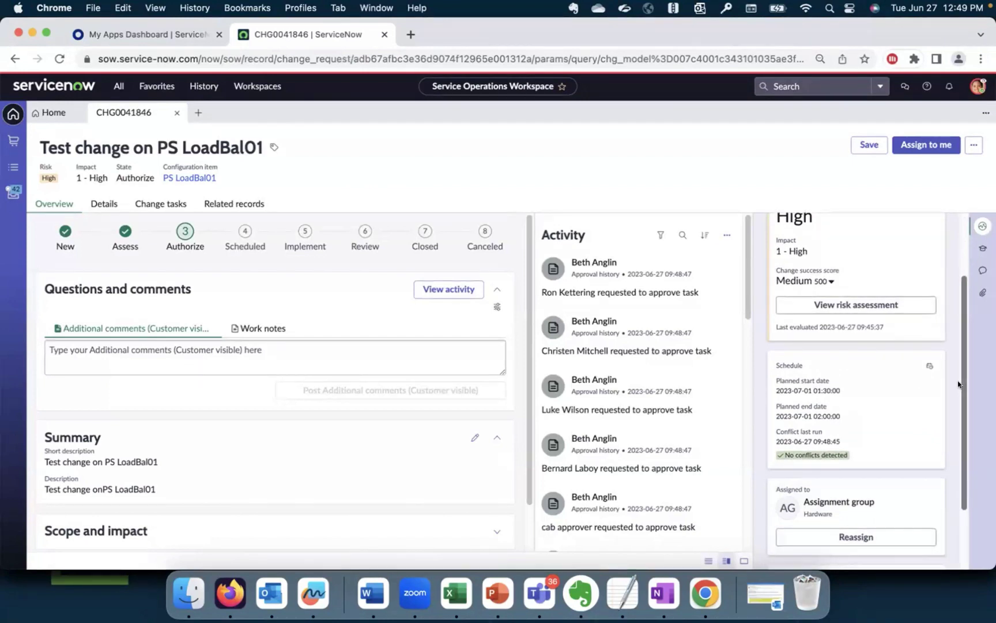
scroll(964, 392, down, 2)
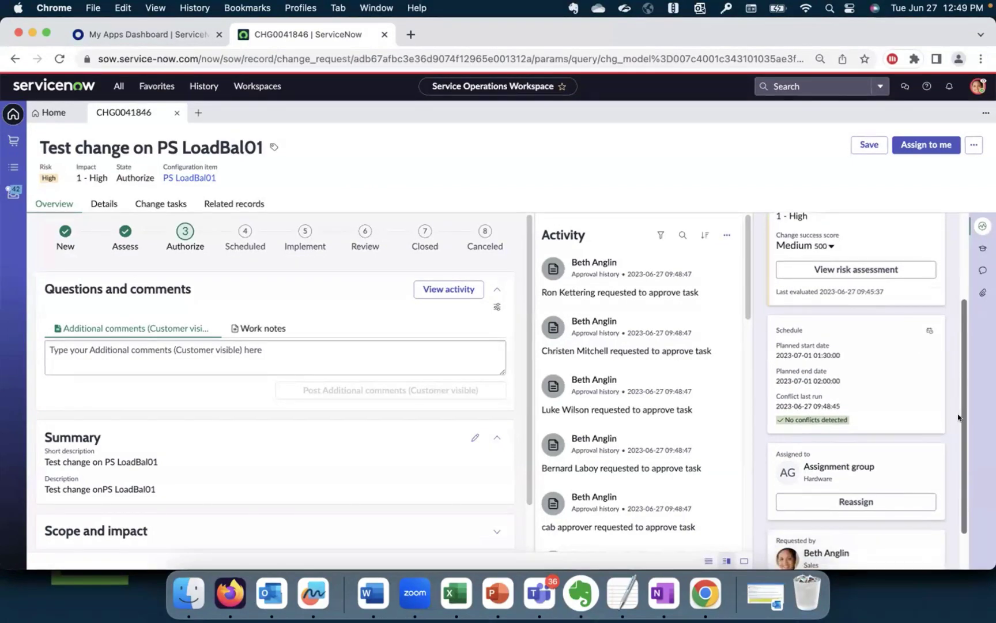
scroll(956, 455, down, 1)
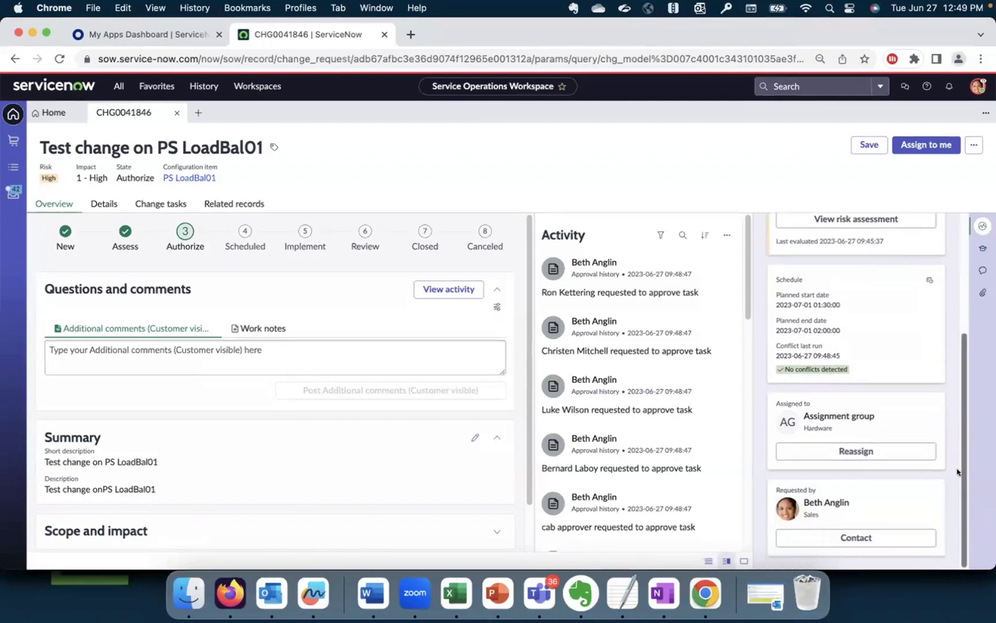
scroll(957, 474, up, 3)
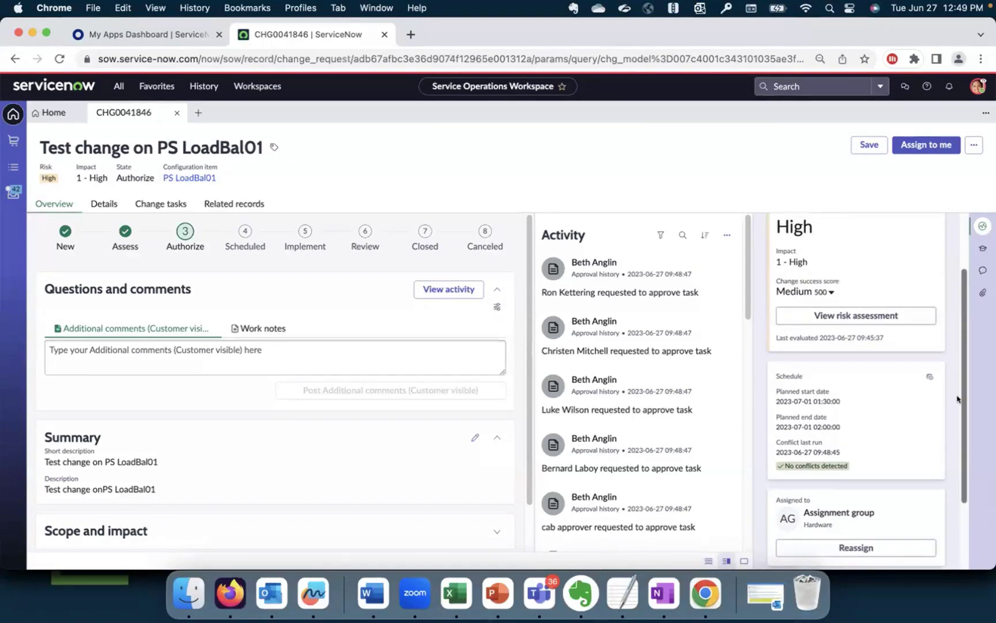
Reassign the change request to a member of the Hardware assignment group and save the assignment.
scroll(957, 402, down, 2)
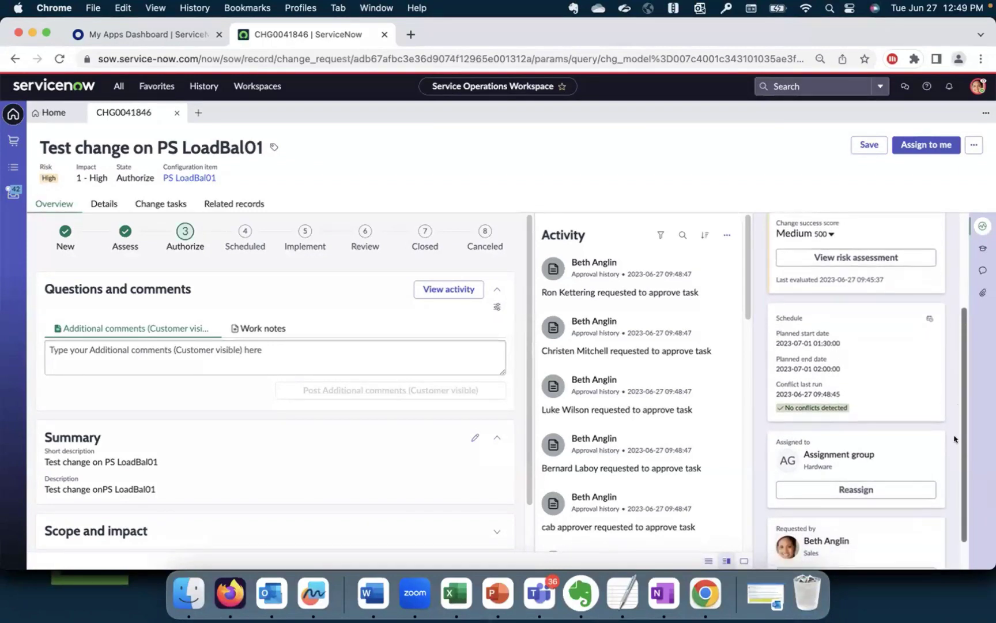
scroll(955, 439, down, 2)
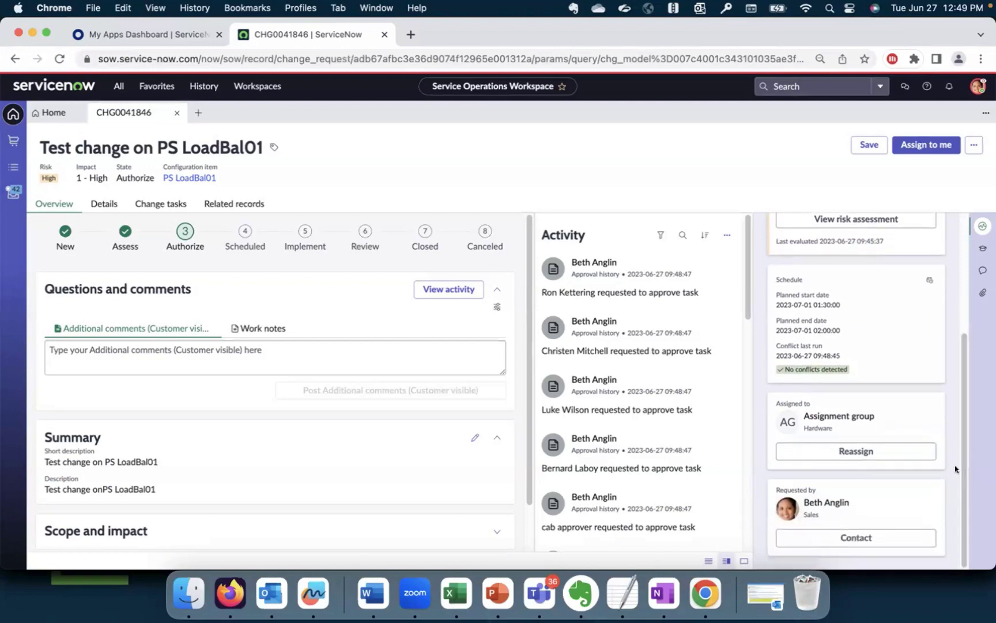
click(864, 452)
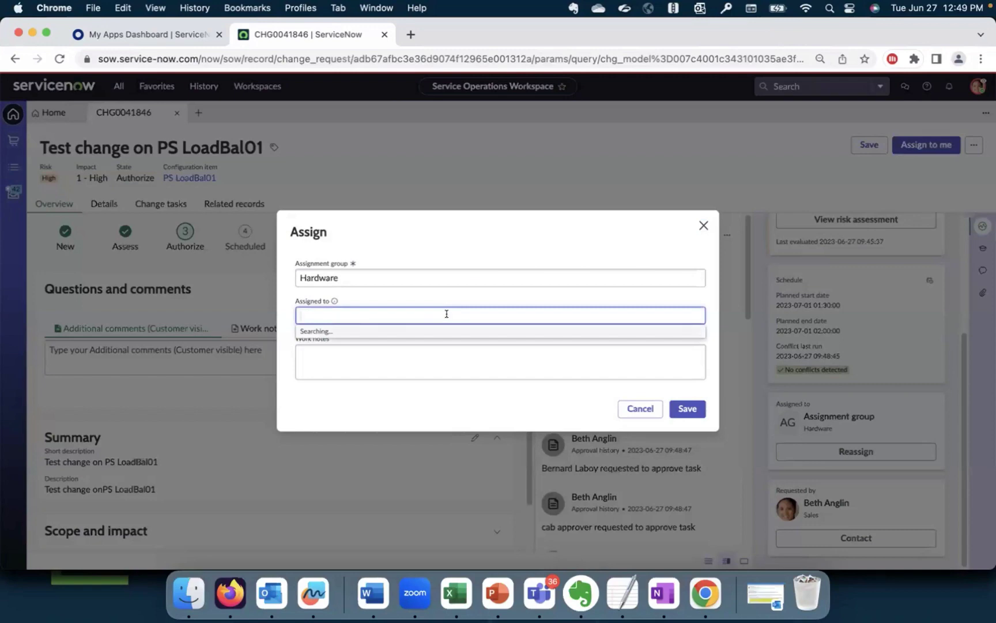
click(412, 372)
click(687, 408)
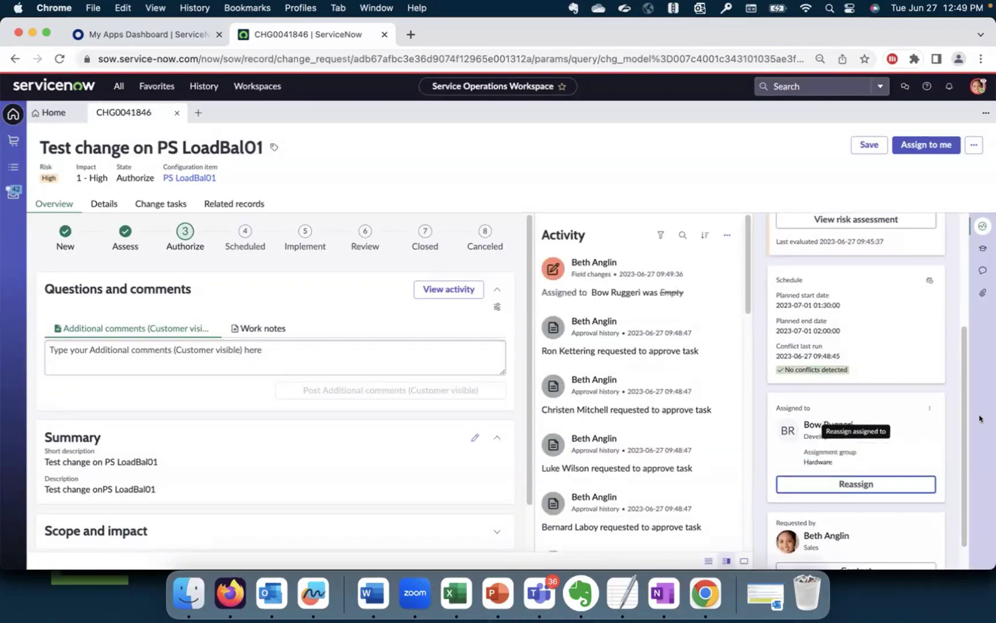
Look over the change request's details and overview, and return to the workspace's home page.
scroll(943, 271, up, 5)
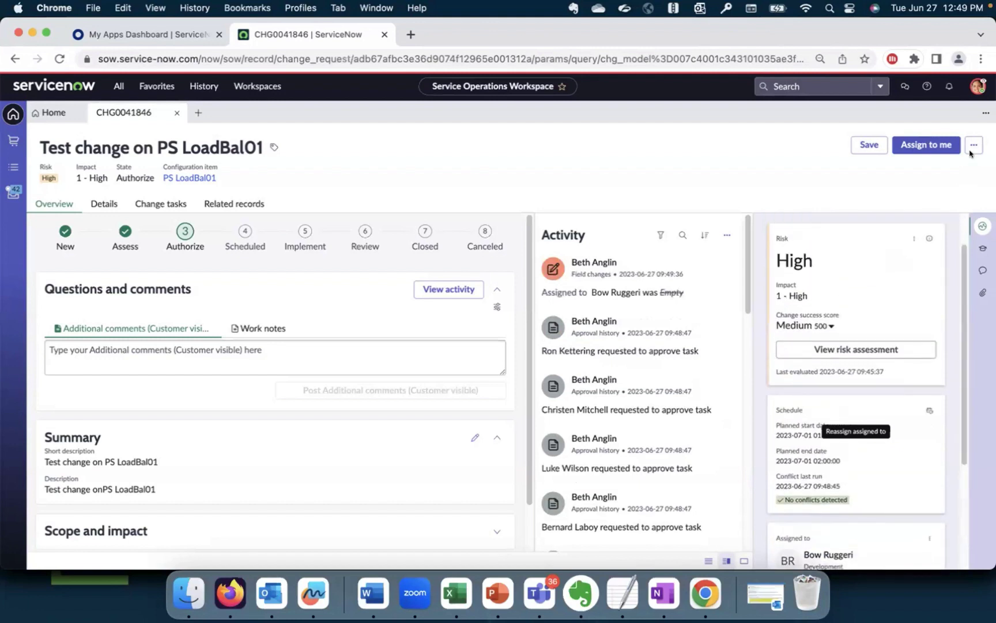
click(102, 206)
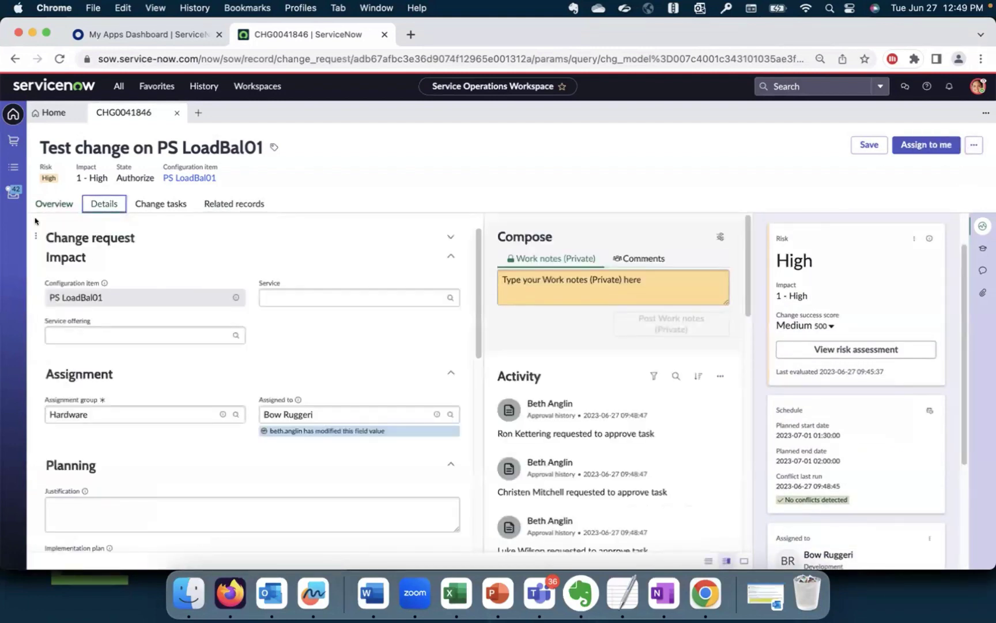
click(55, 202)
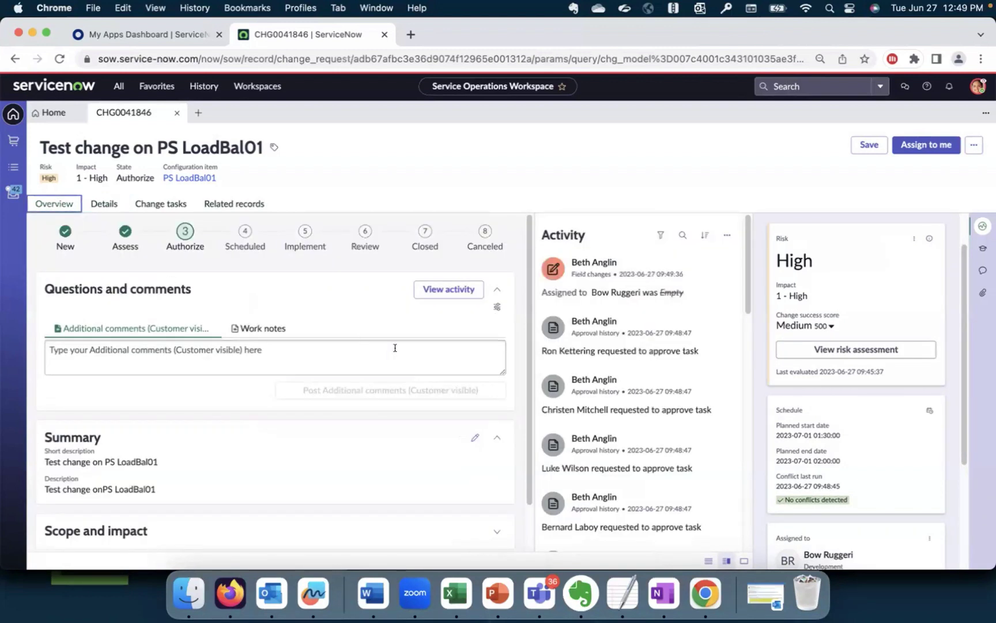
click(394, 348)
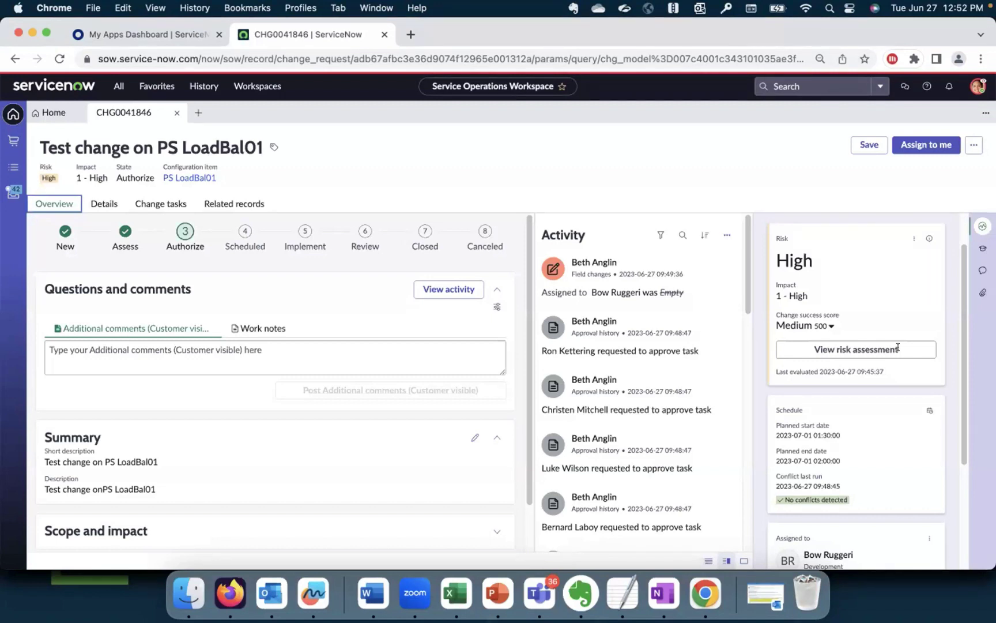
click(11, 115)
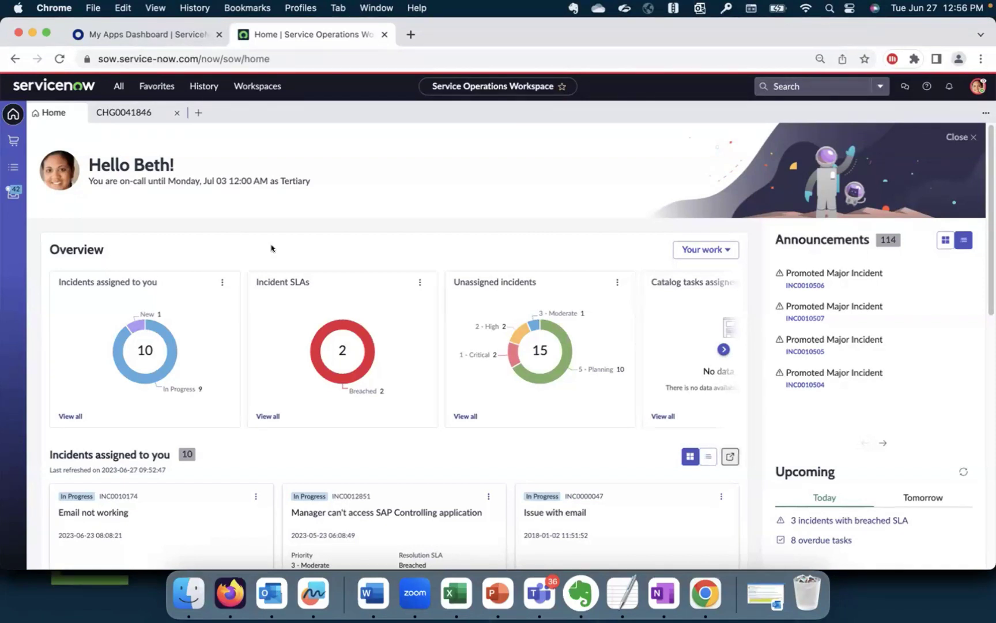
mouse_move(555, 332)
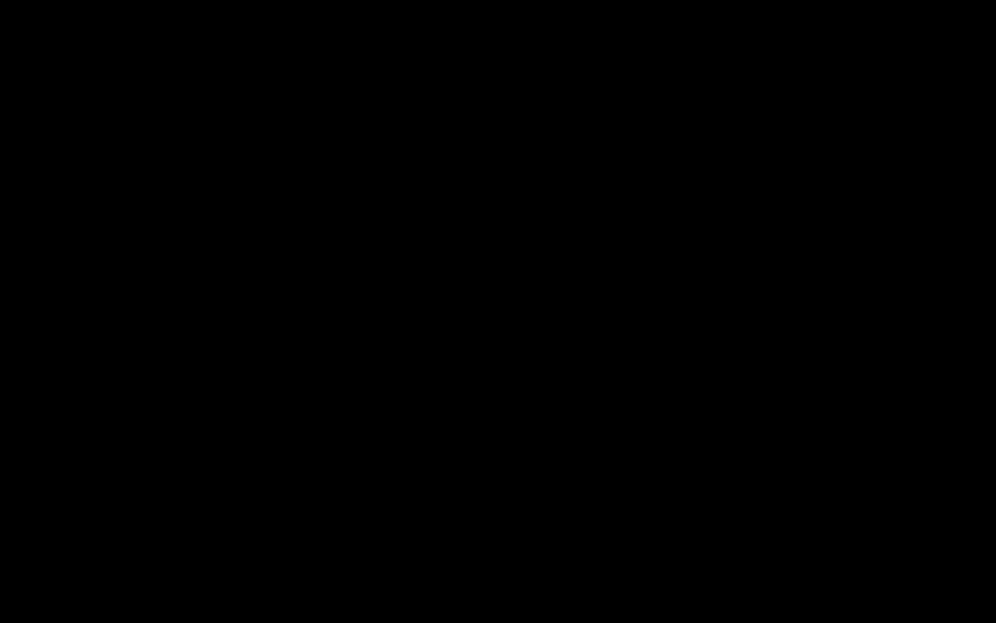
Switch to the PowerPoint deck, check its closing slides and resume the slide show from the resources slide 22.
key(Escape)
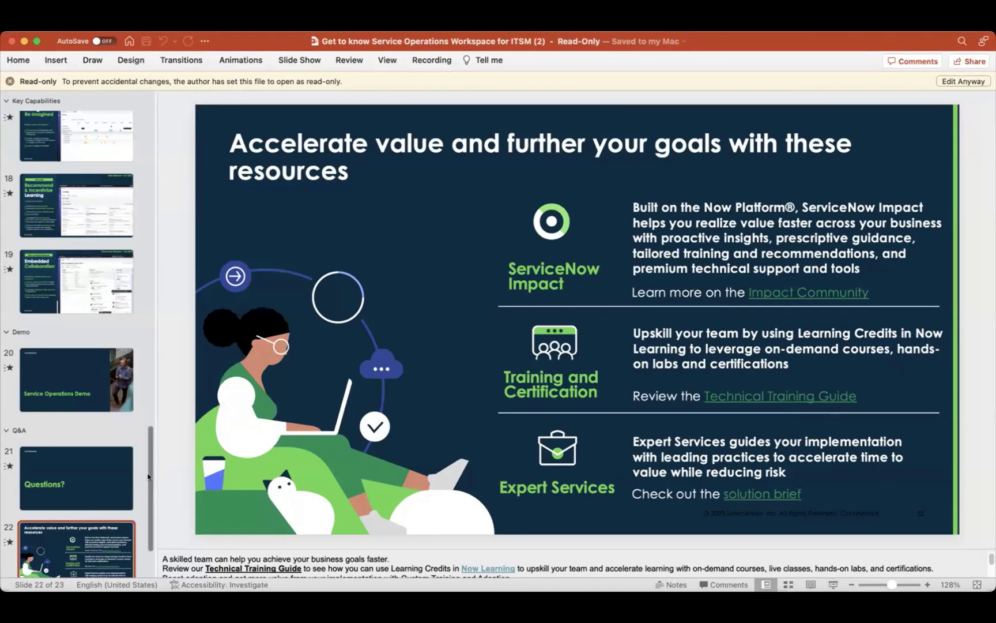
scroll(148, 508, down, 2)
scroll(148, 509, down, 2)
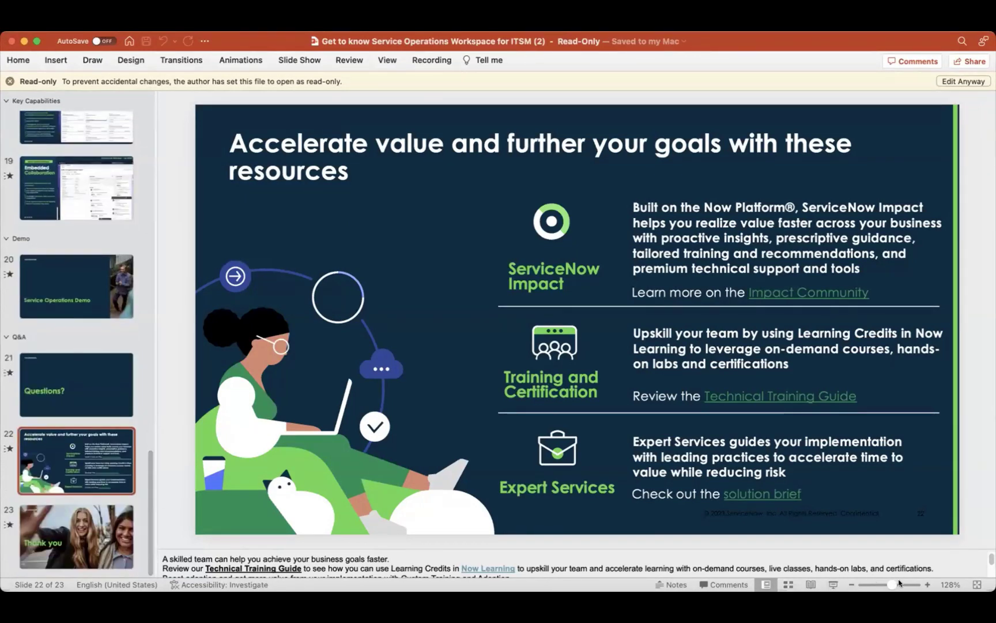
click(833, 584)
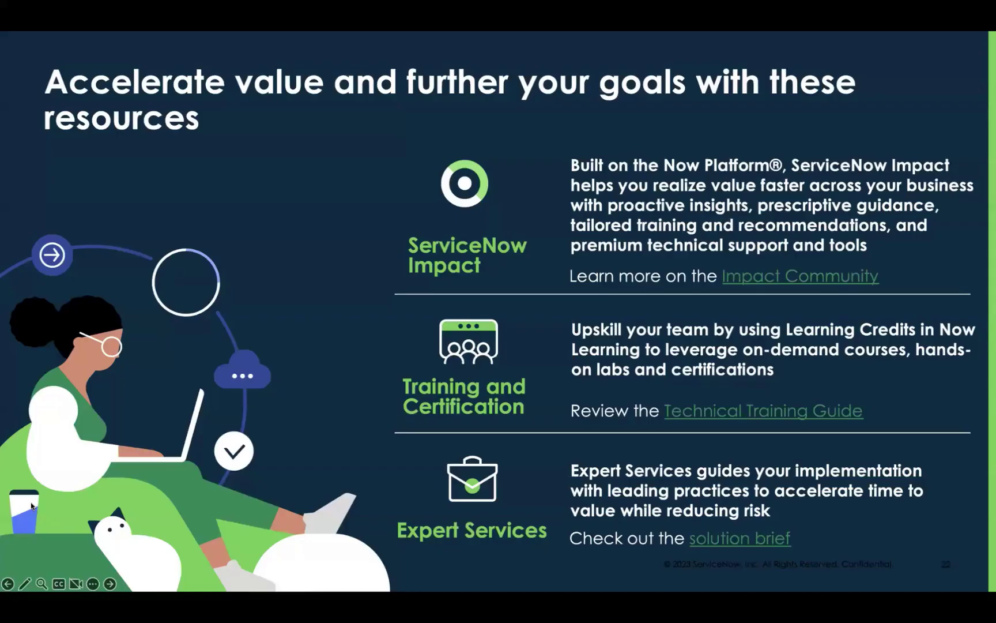